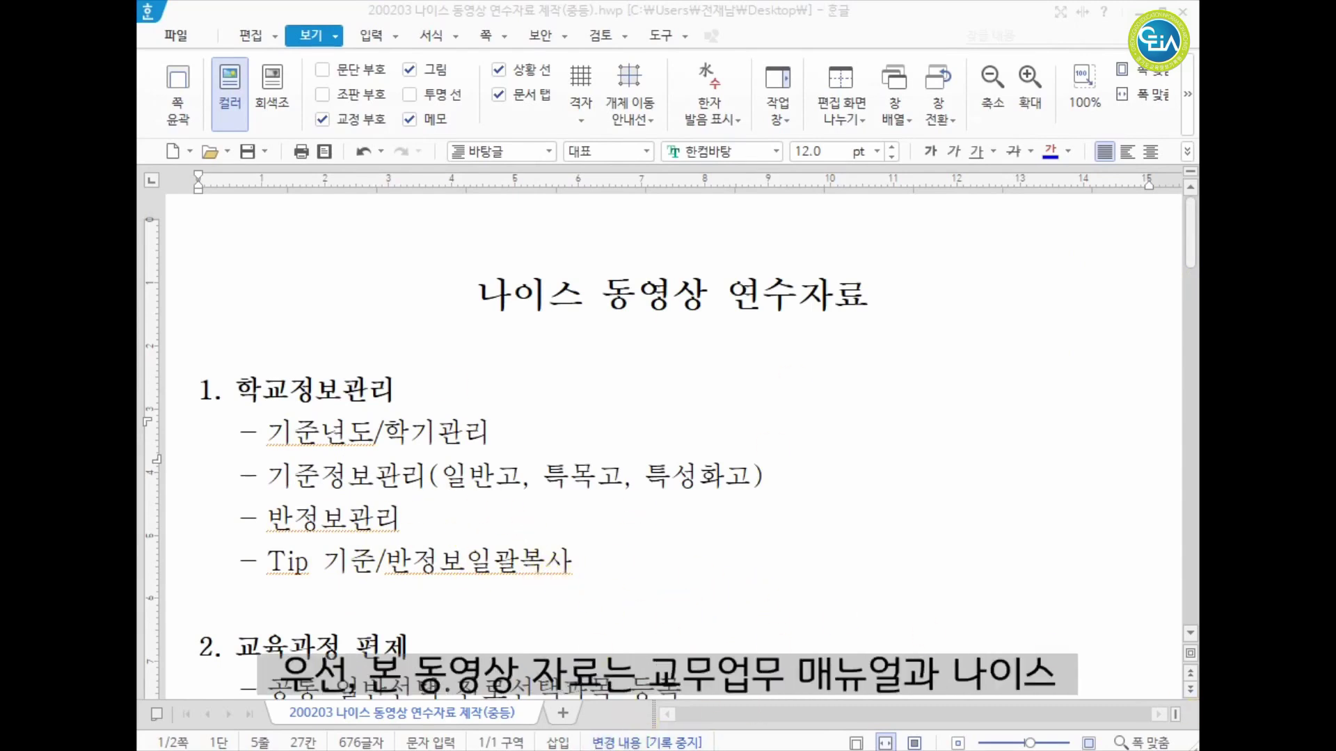
Step: Switch between the training outline document, the 신학년도업무 PDF manual and the 나이스 사용자 교육시스템 site
key("alt+Tab")
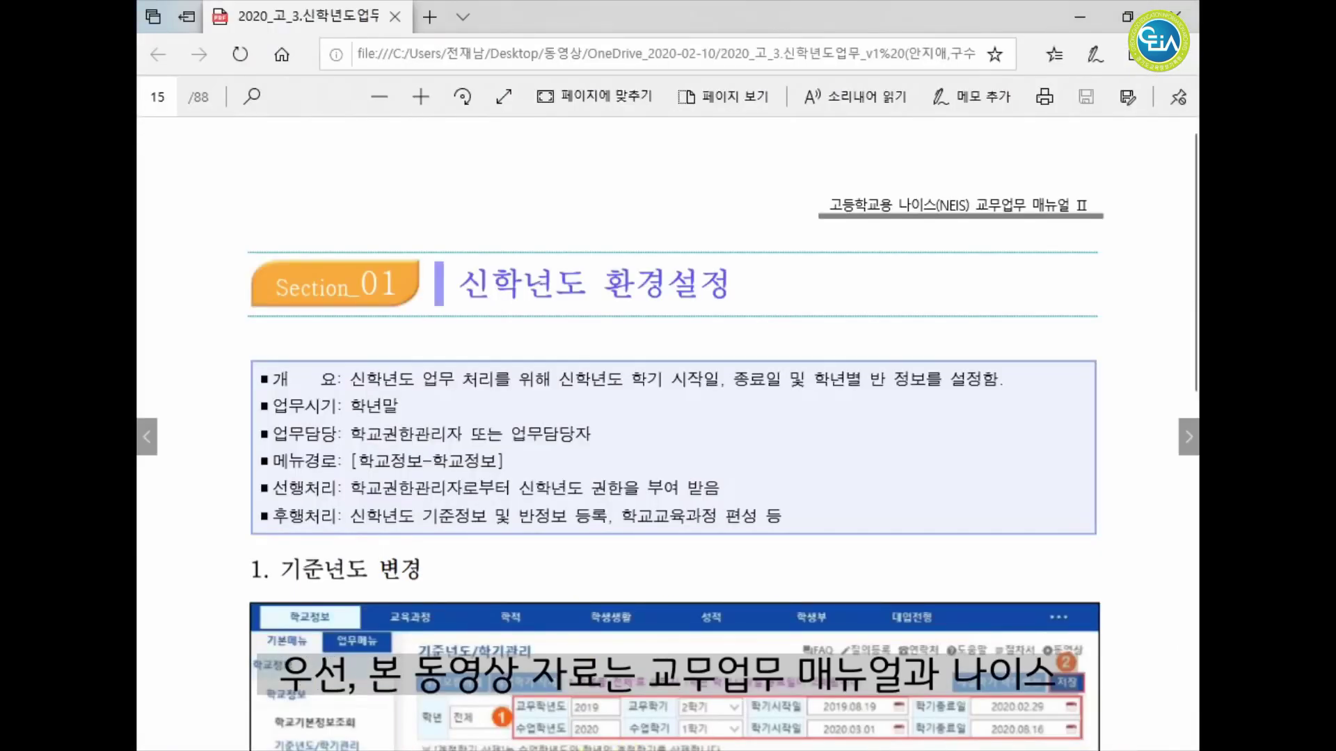
key("alt+Tab")
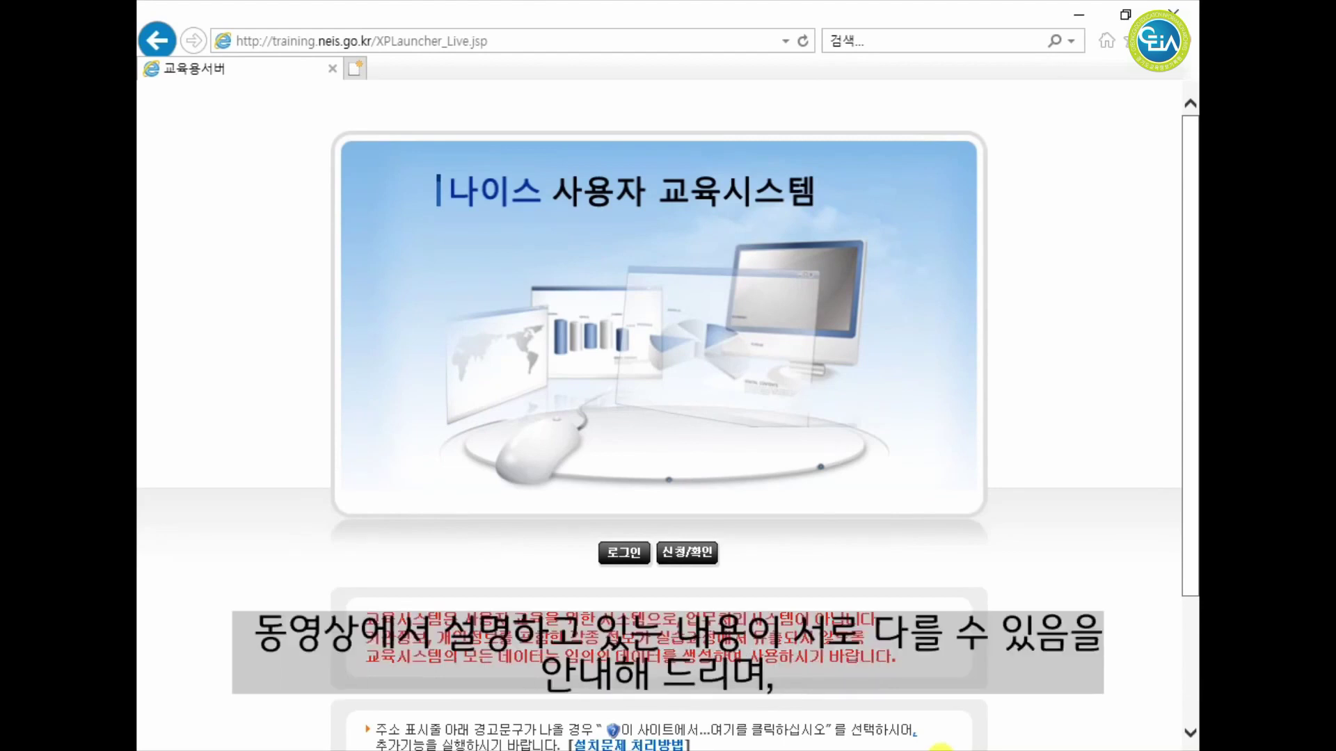
left_click(625, 750)
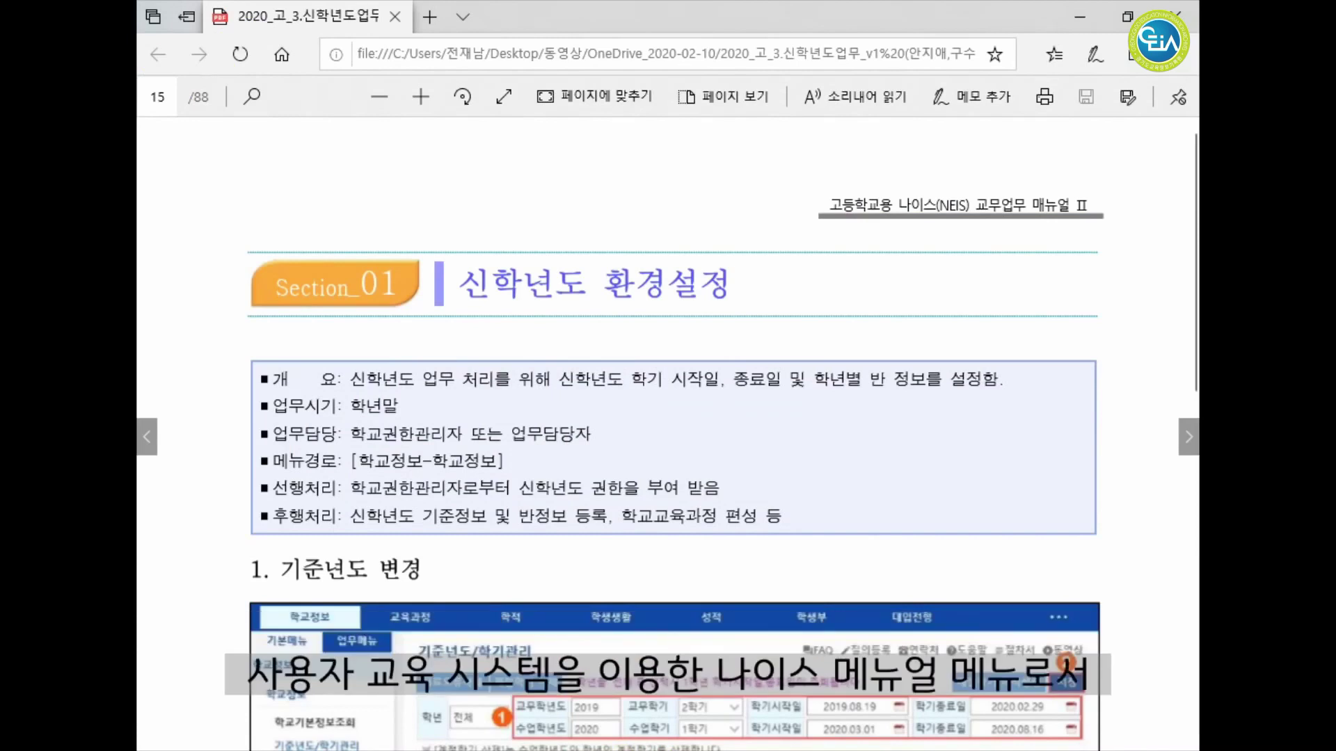
left_click(755, 750)
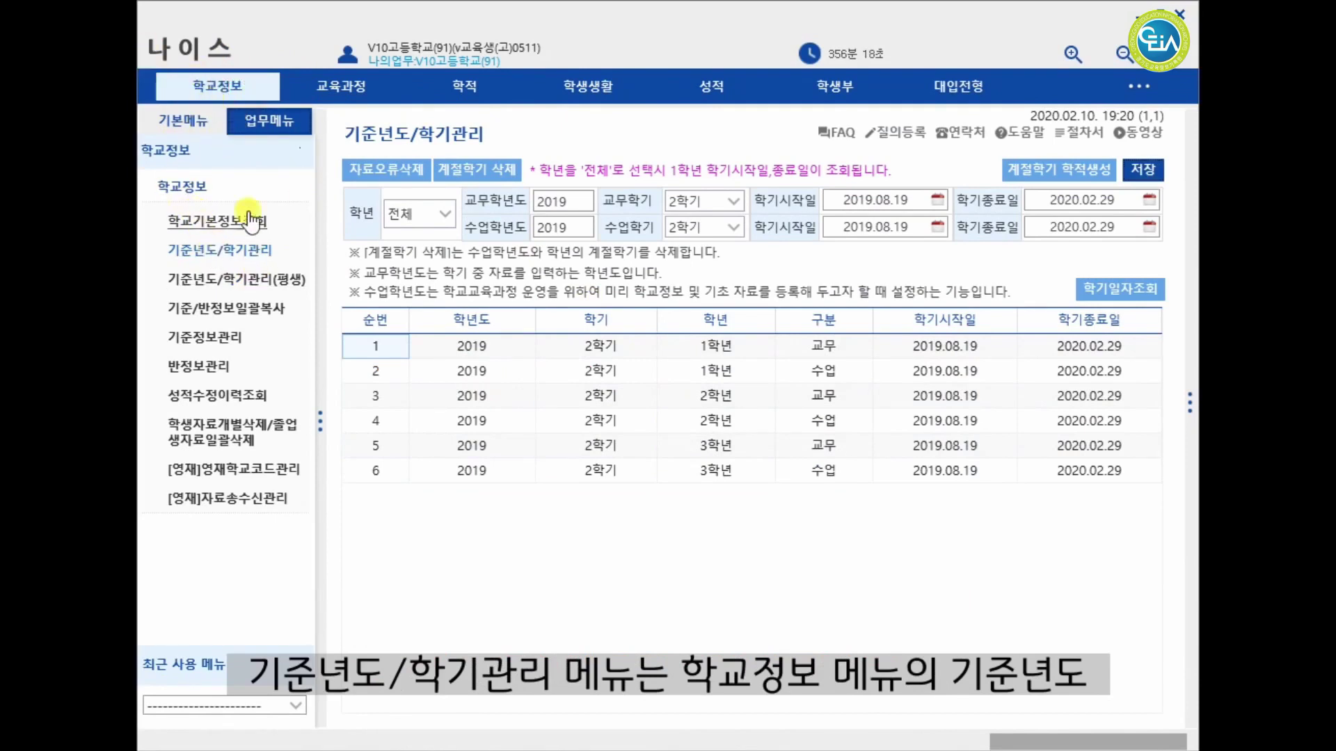
Step: Open the 기준년도/학기관리 page under 학교정보
left_click(182, 187)
left_click(181, 195)
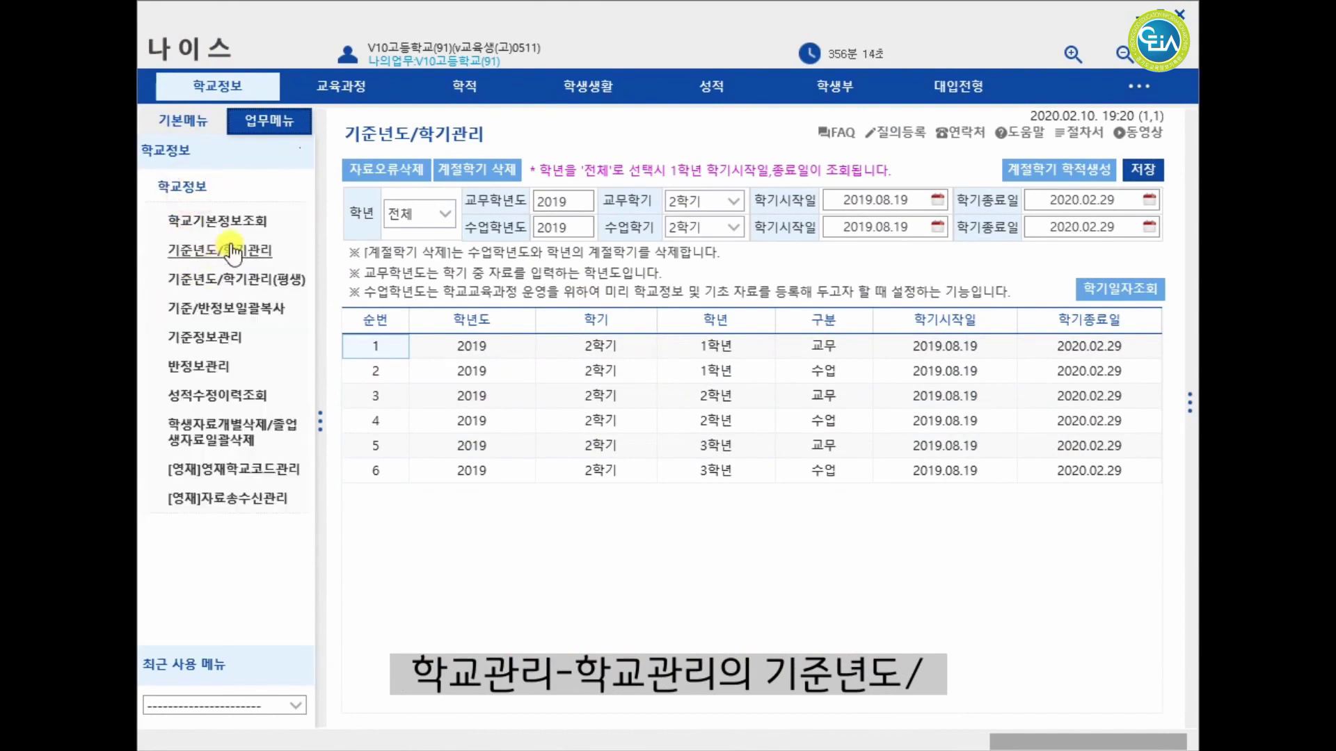
left_click(222, 249)
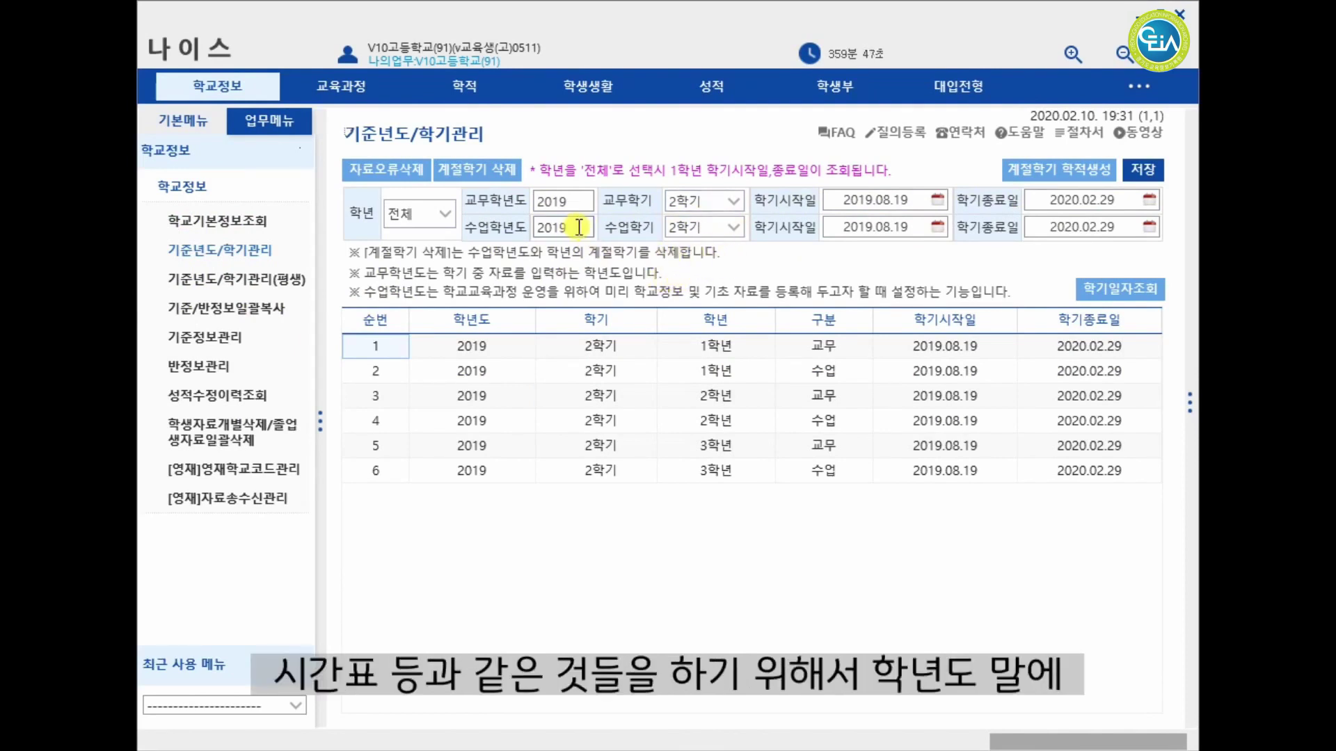
Step: Set 수업학년도 to 2020 and 수업학기 to 1학기
left_click_drag(582, 228, 503, 209)
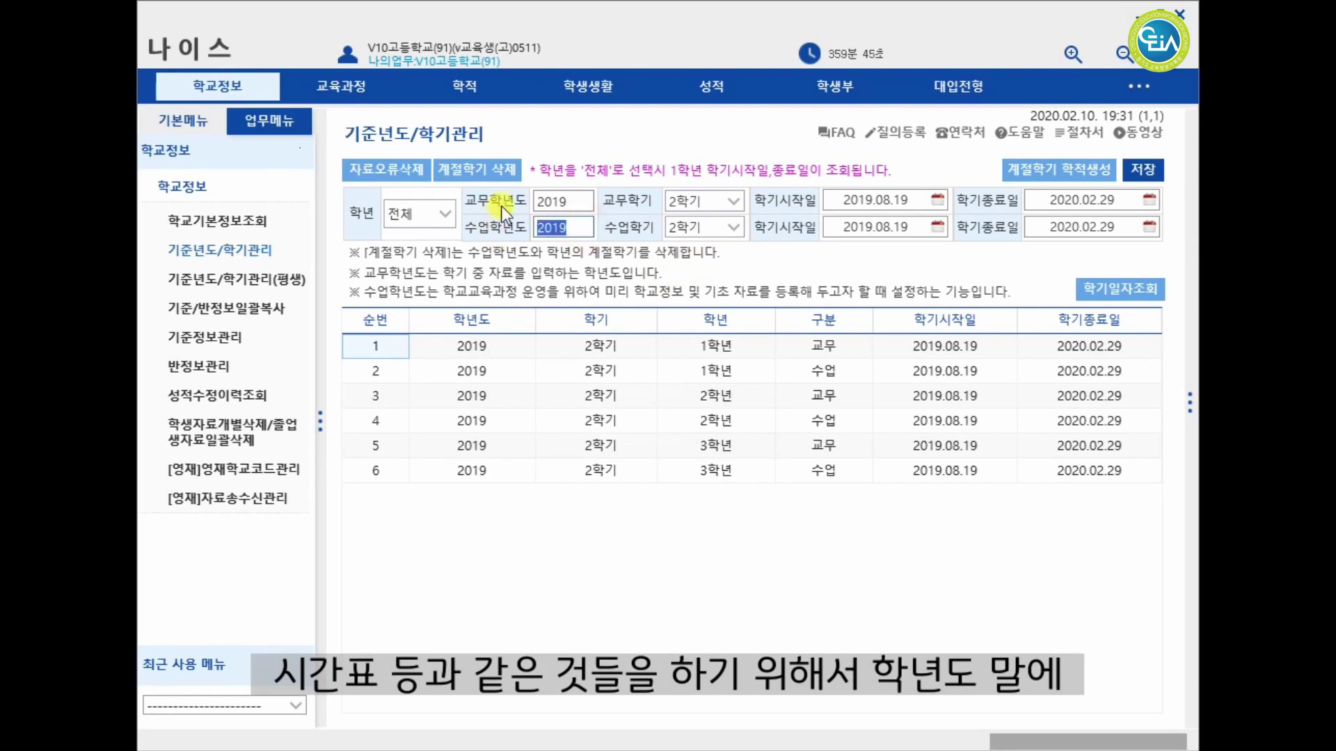
type("2020")
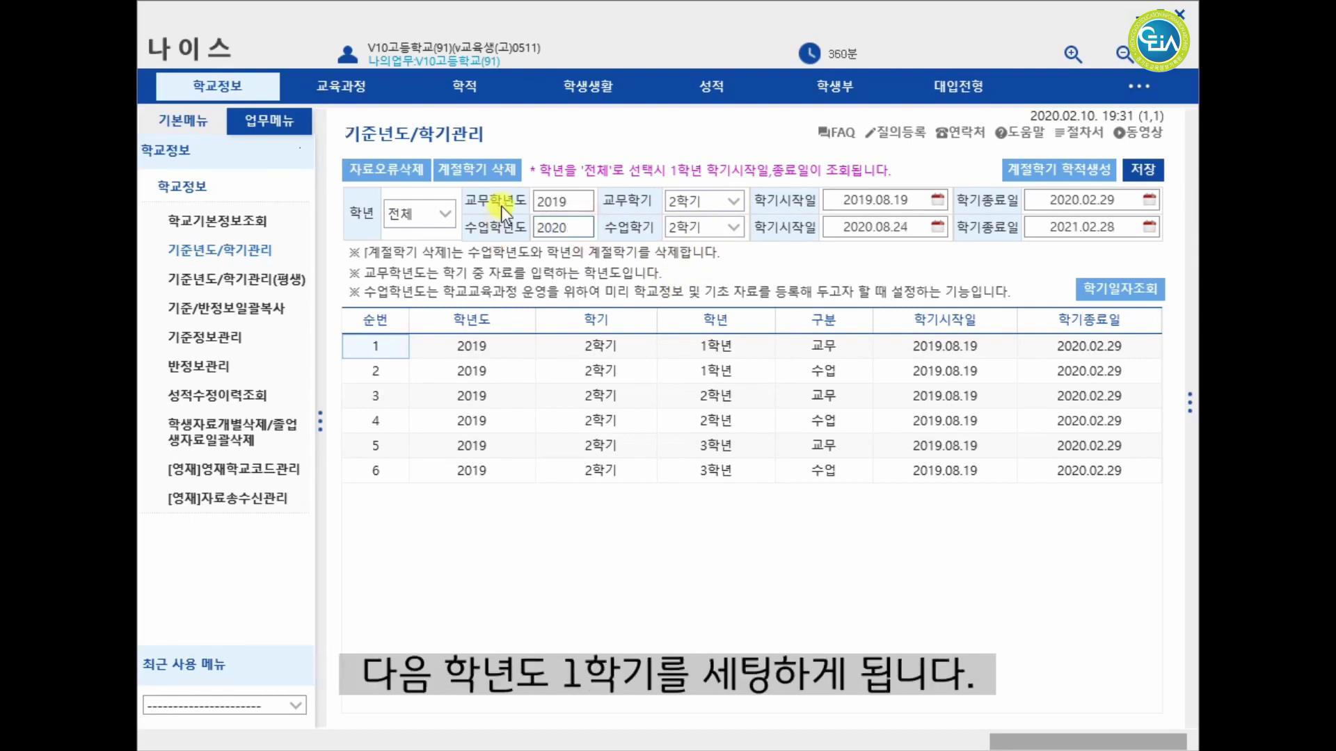
left_click(729, 227)
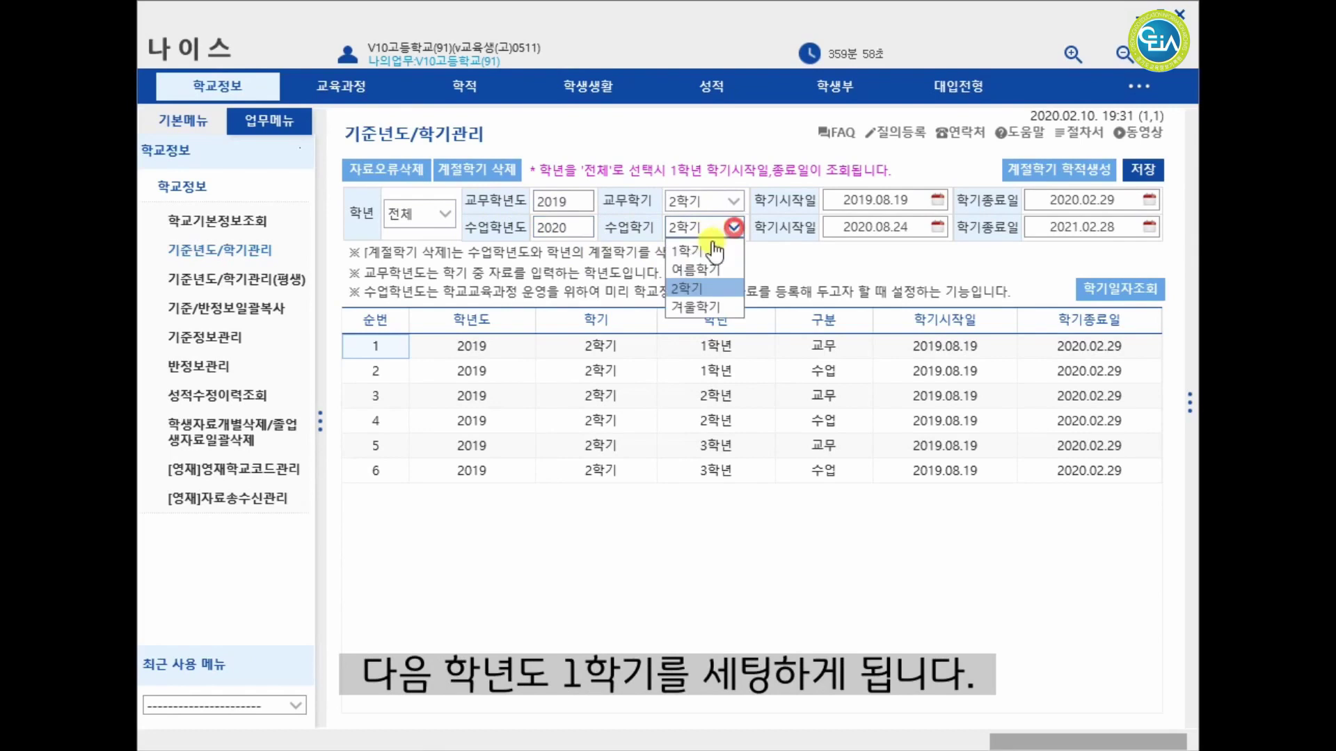
left_click(708, 254)
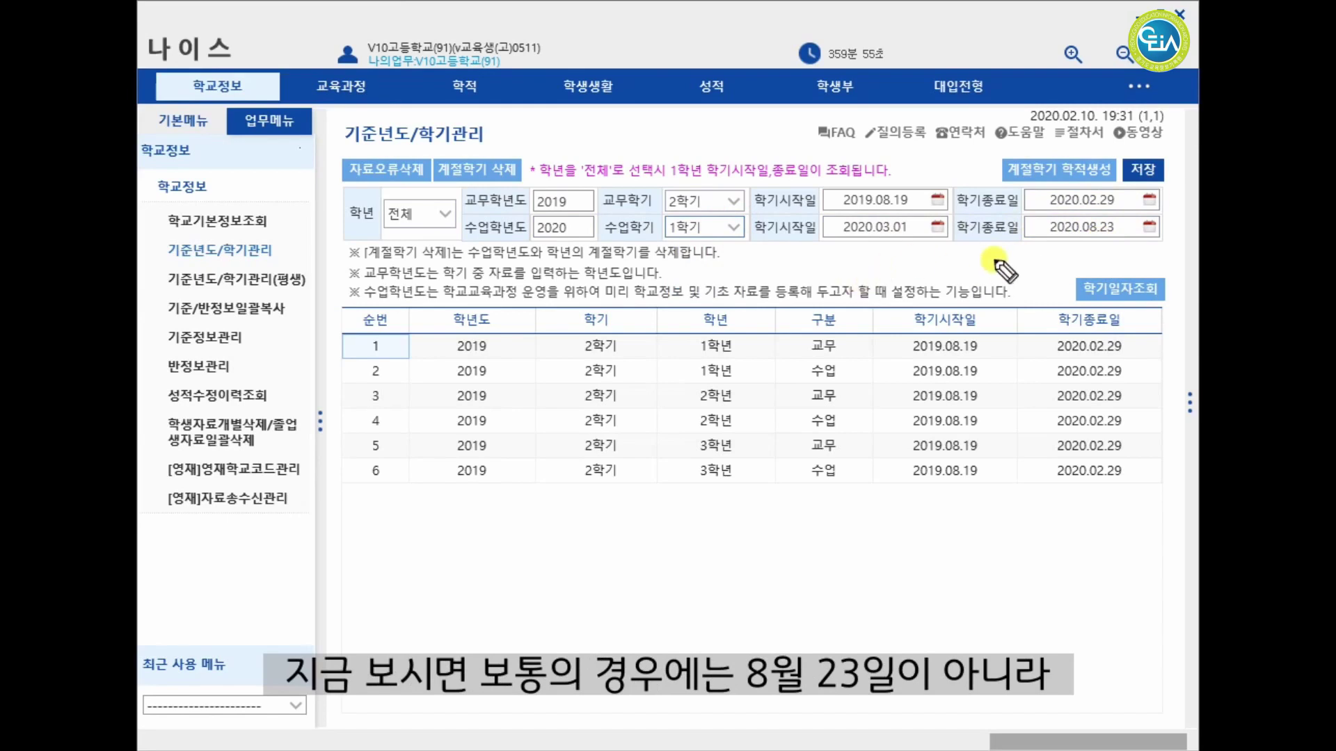
Step: Circle the 수업학기 end date on screen and handwrite 2020.8.31 beneath it, linked with arrows
mouse_move(1118, 249)
left_mouse_down()
mouse_move(994, 268)
mouse_move(1012, 279)
left_mouse_up()
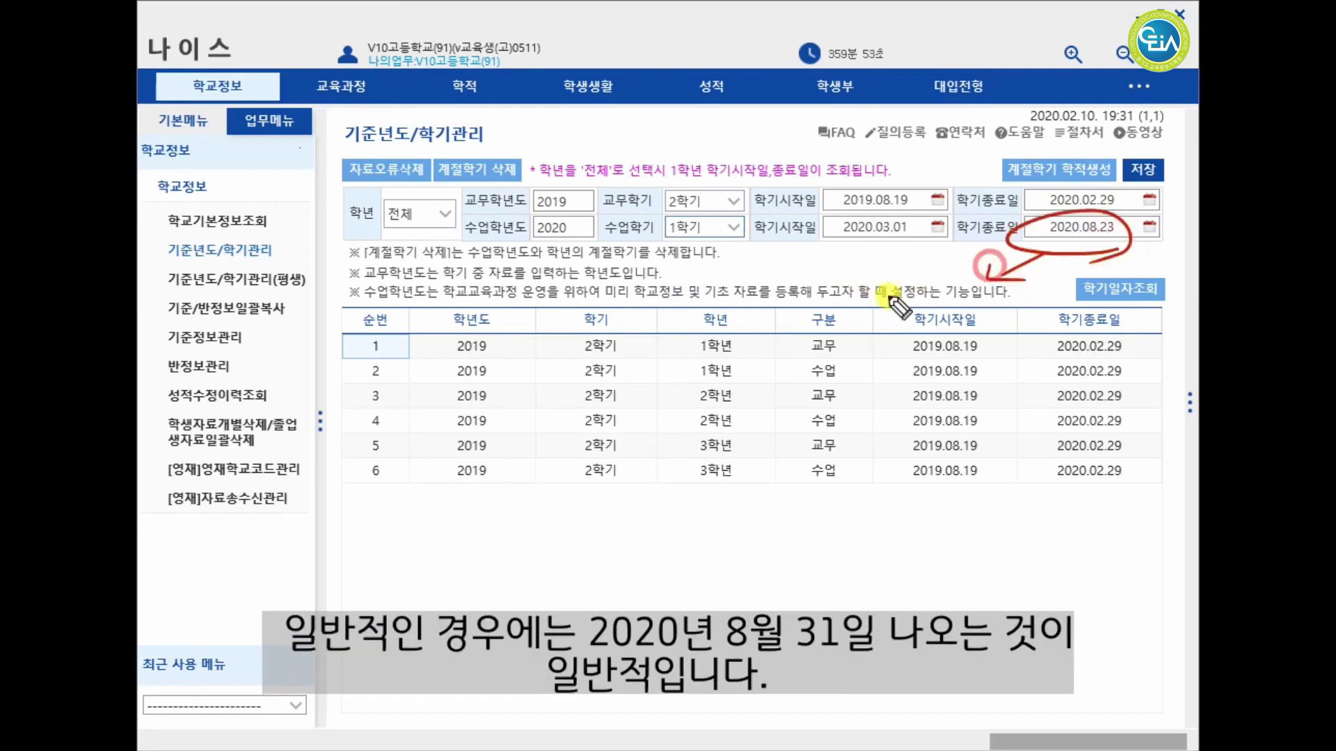
mouse_move(818, 283)
left_mouse_down()
mouse_move(983, 298)
mouse_move(1000, 331)
mouse_move(1030, 342)
left_mouse_up()
left_click(901, 294)
left_click(984, 332)
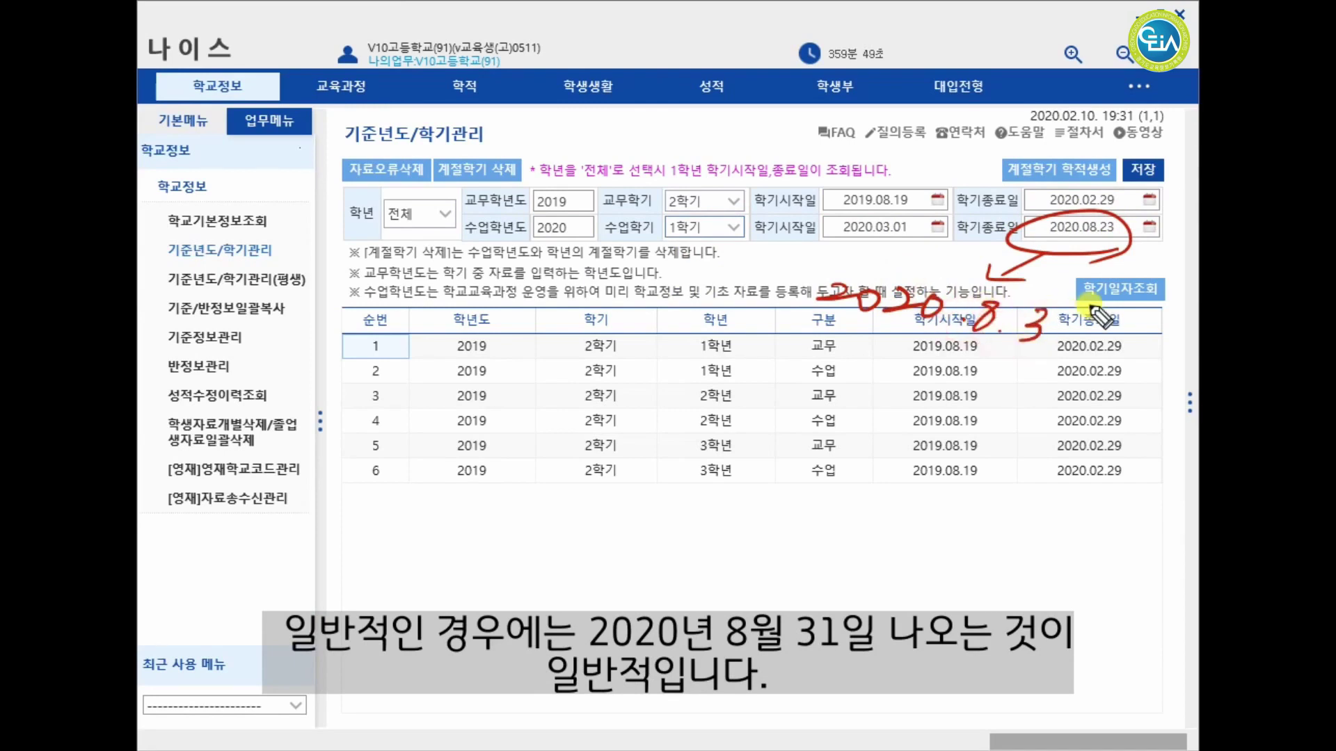
left_click_drag(1087, 305, 1077, 344)
left_click_drag(807, 333, 1077, 341)
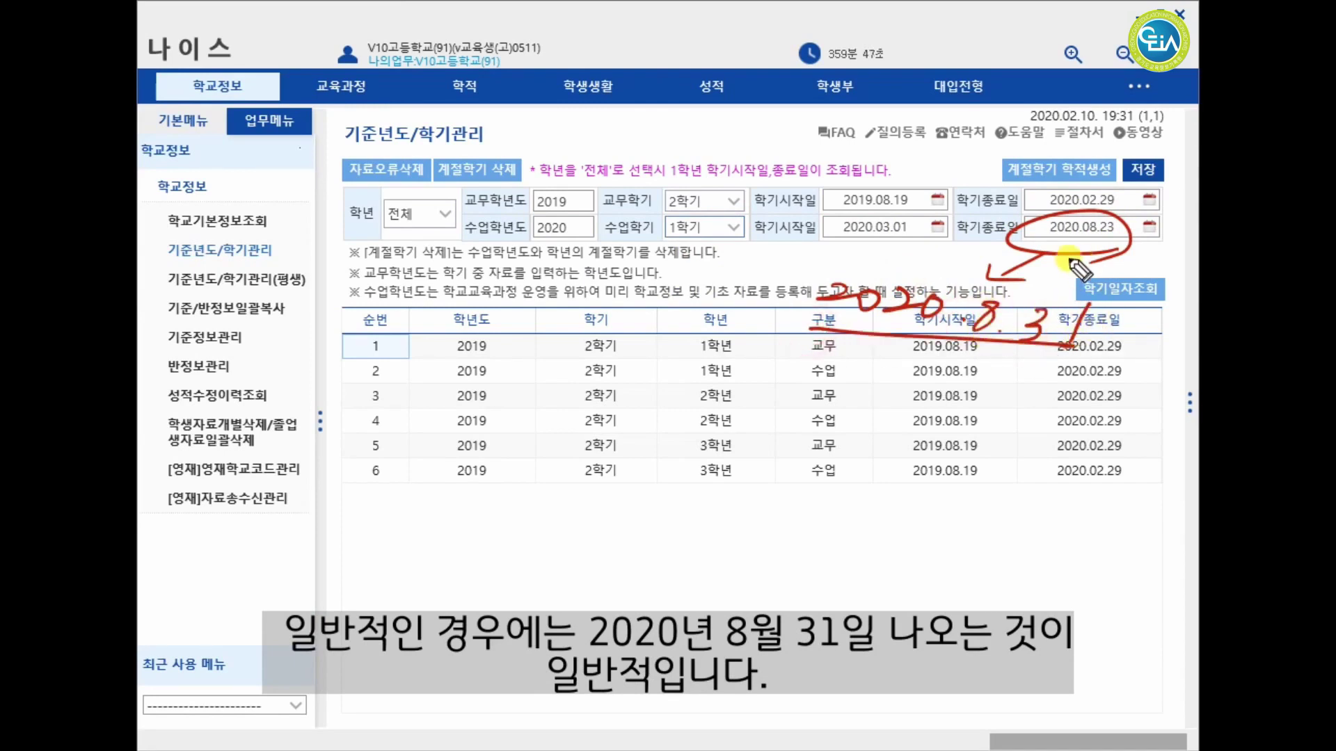
left_click_drag(1116, 239, 1130, 262)
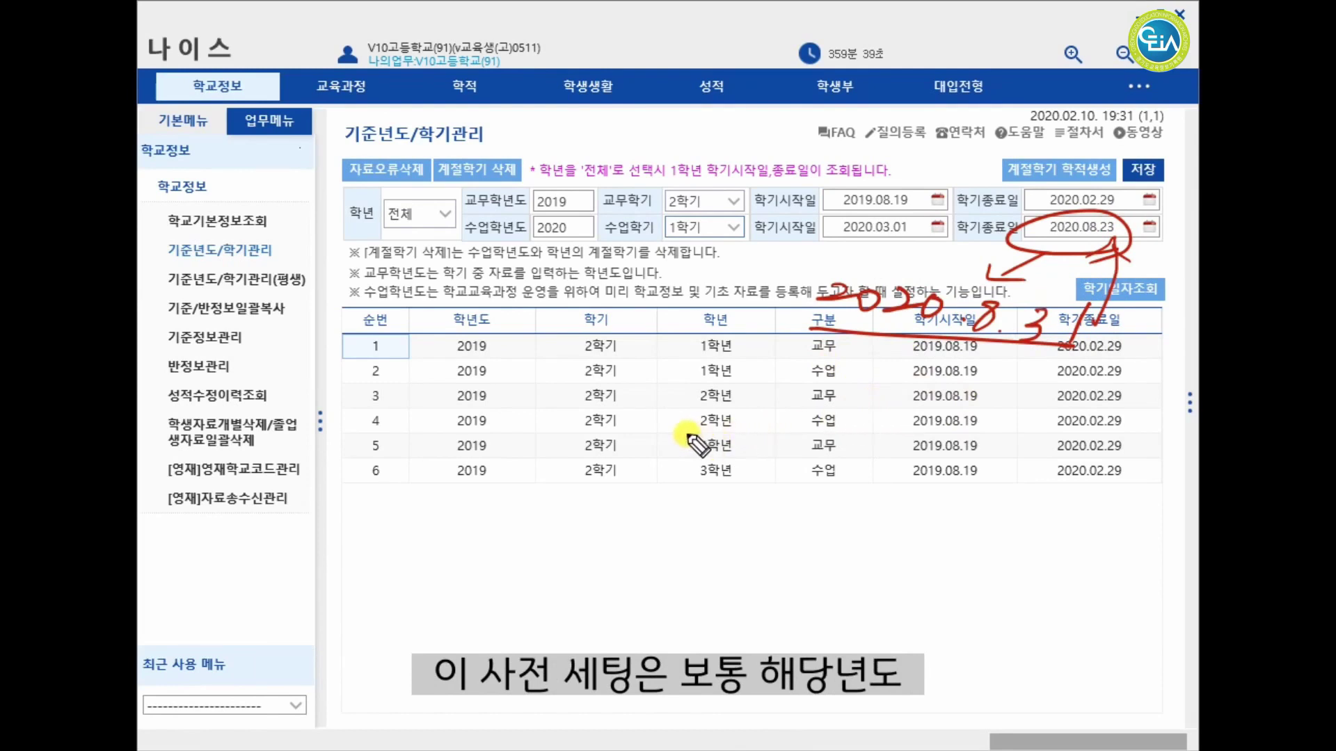
Step: Handwrite the notes 2020 2학기, 교과서 업무 and 2021 over the page, and clear all annotations
mouse_move(569, 487)
left_mouse_down()
mouse_move(590, 495)
mouse_move(623, 479)
left_mouse_up()
left_click_drag(664, 480, 716, 463)
mouse_move(810, 452)
left_mouse_down()
mouse_move(858, 432)
mouse_move(883, 456)
mouse_move(954, 445)
mouse_move(942, 487)
left_mouse_up()
left_click_drag(748, 537, 790, 572)
mouse_move(799, 548)
left_mouse_down()
mouse_move(915, 554)
mouse_move(960, 530)
mouse_move(1022, 577)
mouse_move(1040, 556)
mouse_move(1028, 606)
left_mouse_up()
left_click_drag(588, 614, 807, 601)
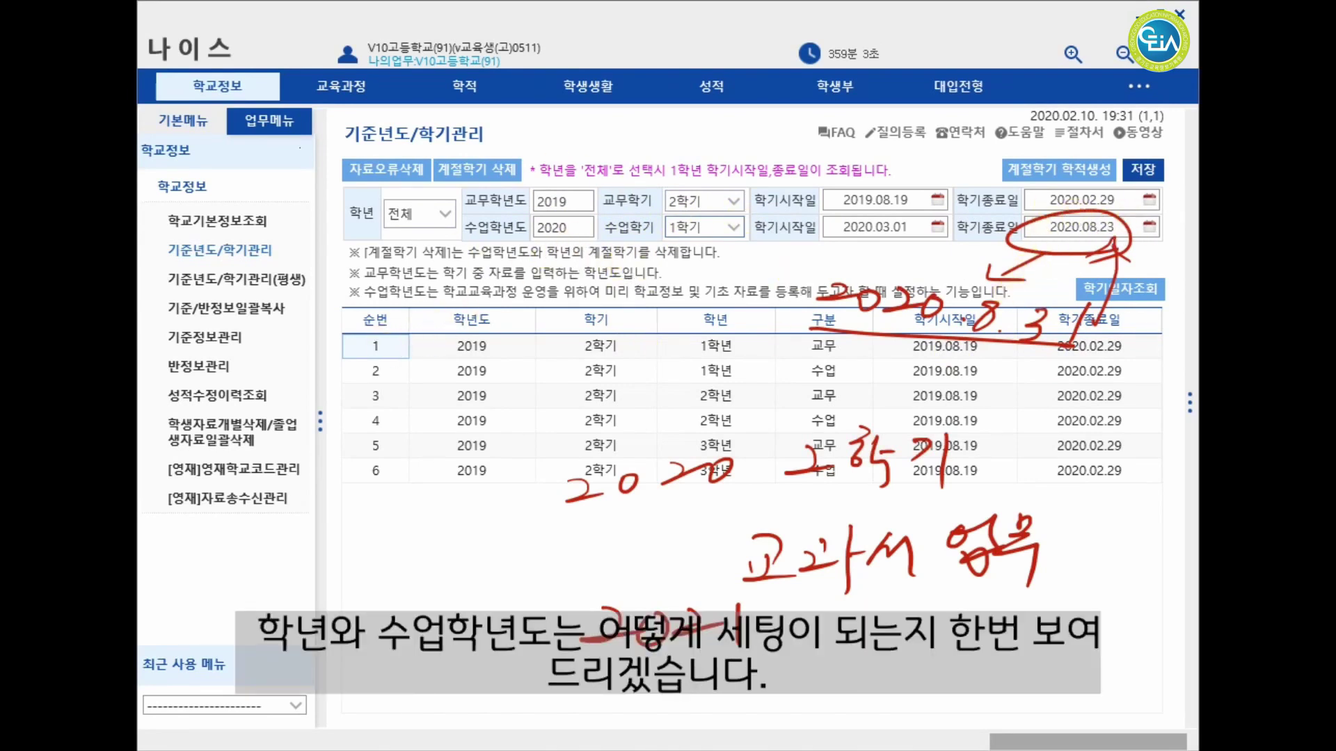
key("e")
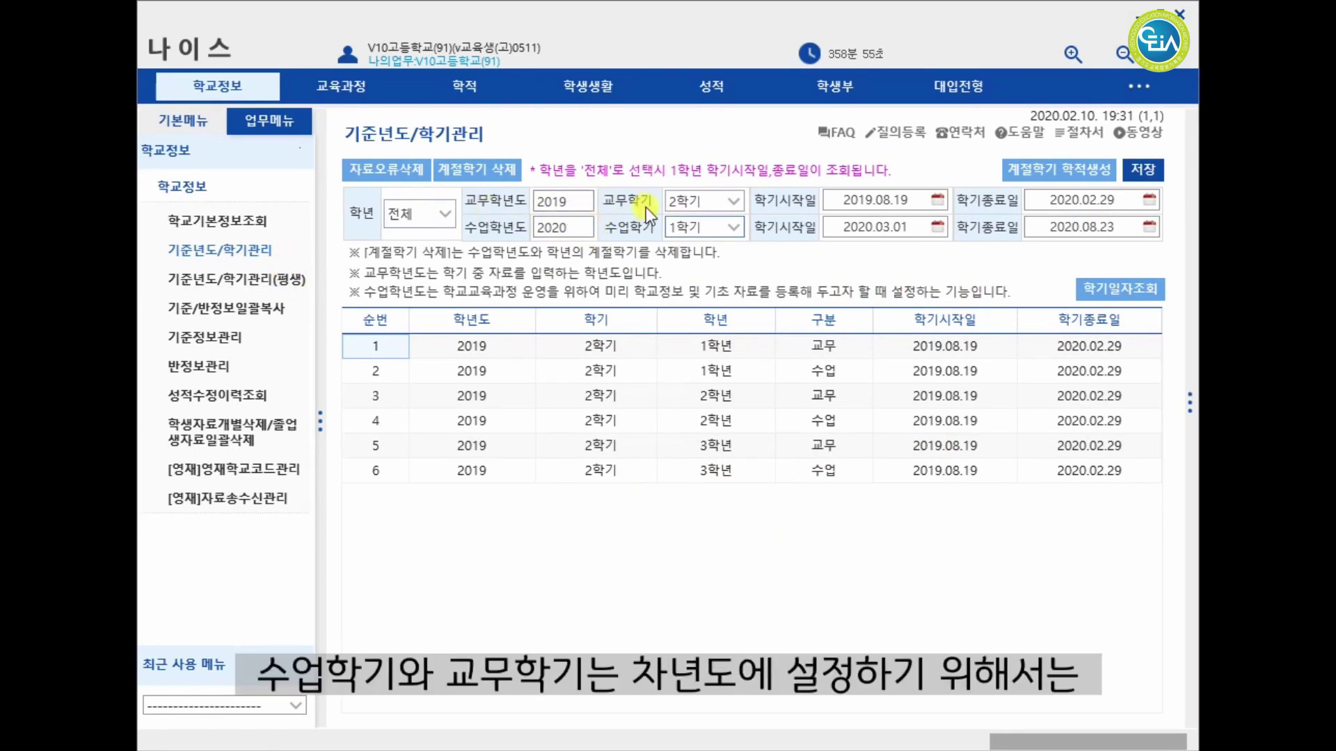
Step: Set 교무학년도 to 2020 with 교무학기 1학기, and change 수업학기 to 2학기
double_click(587, 200)
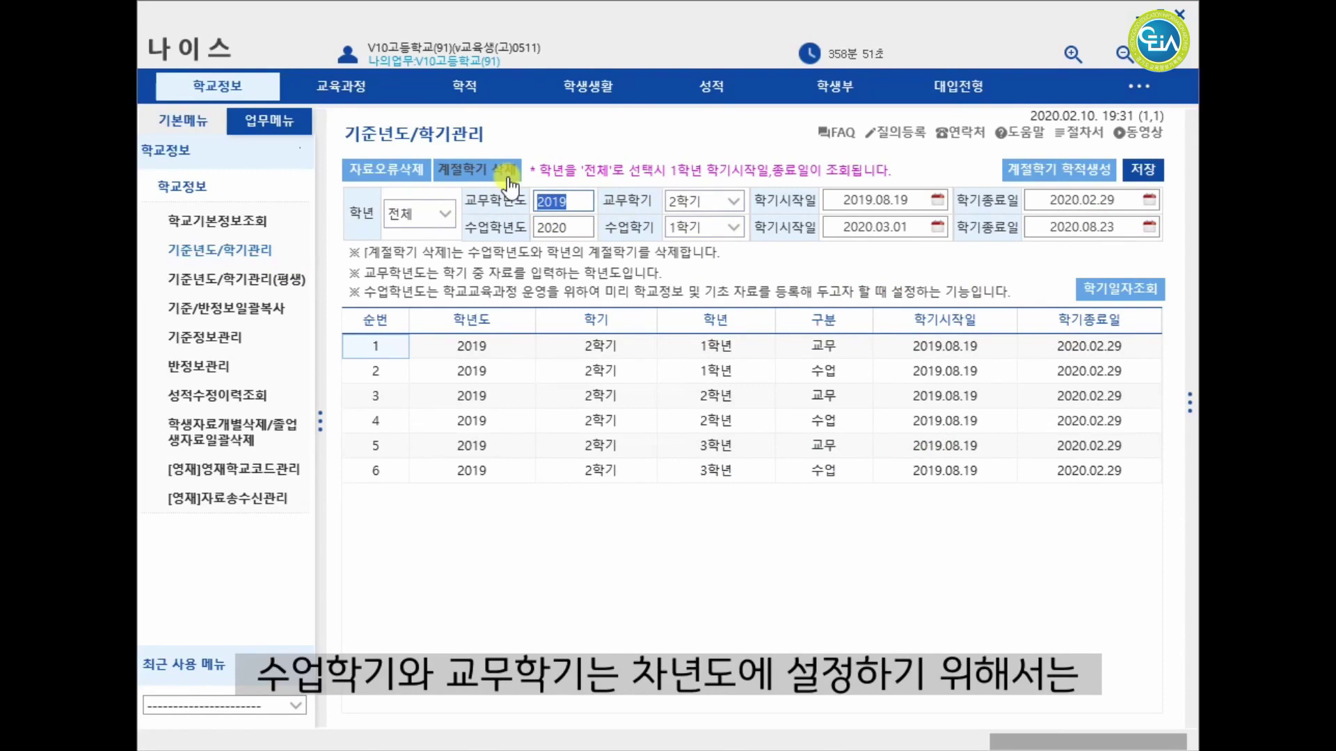
type("20")
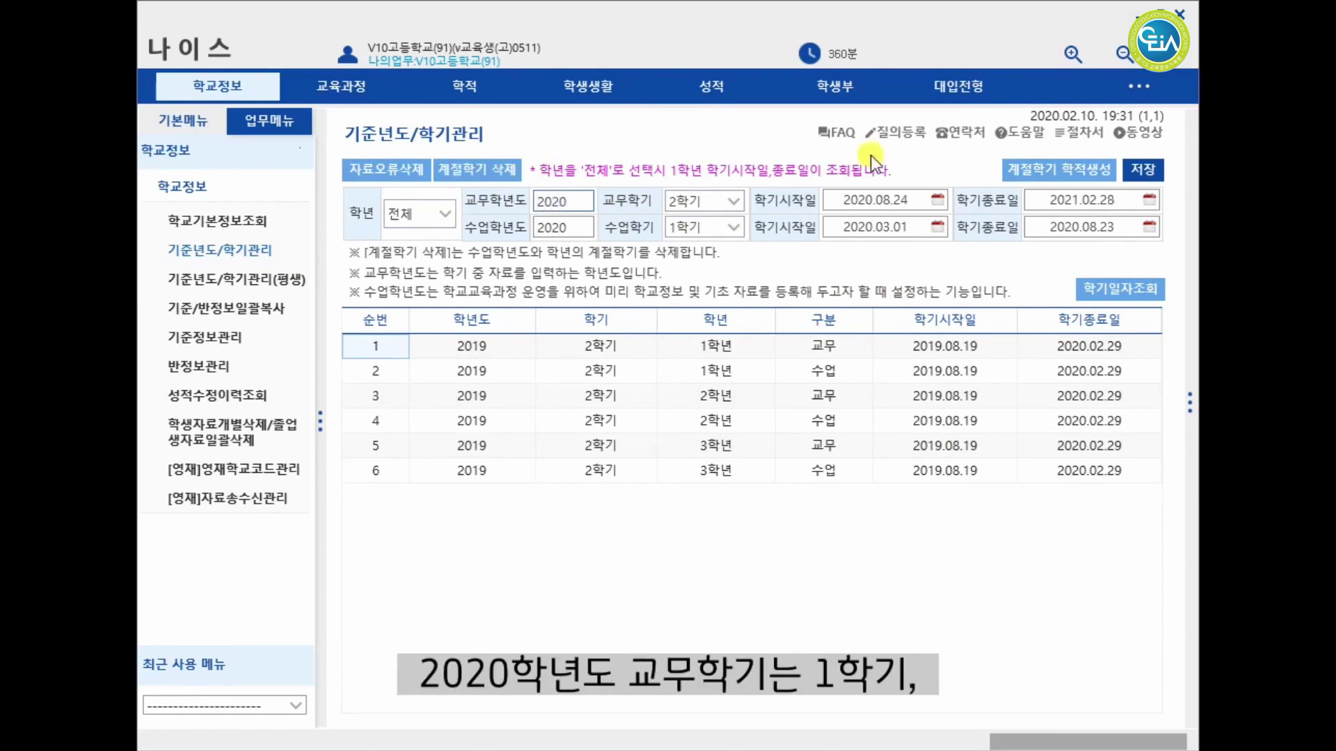
left_click(717, 201)
left_click(723, 227)
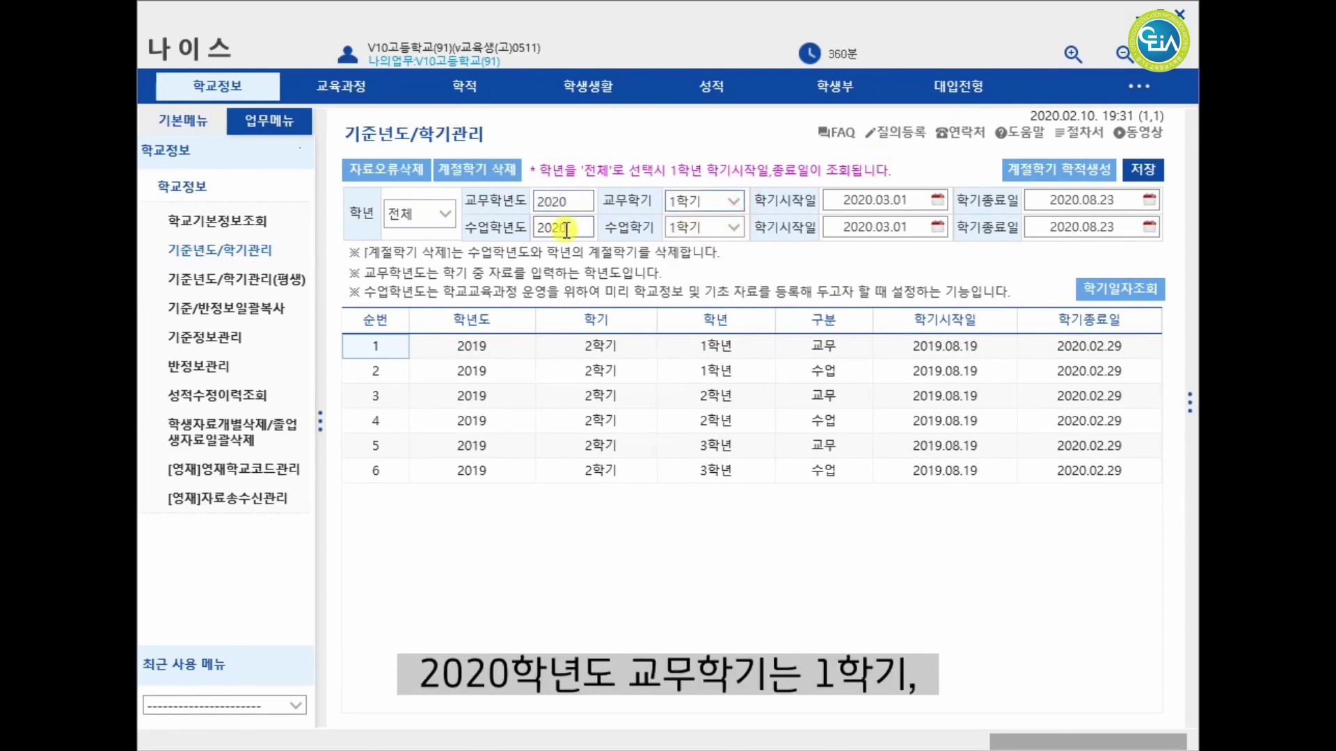
left_click(717, 228)
left_click(703, 273)
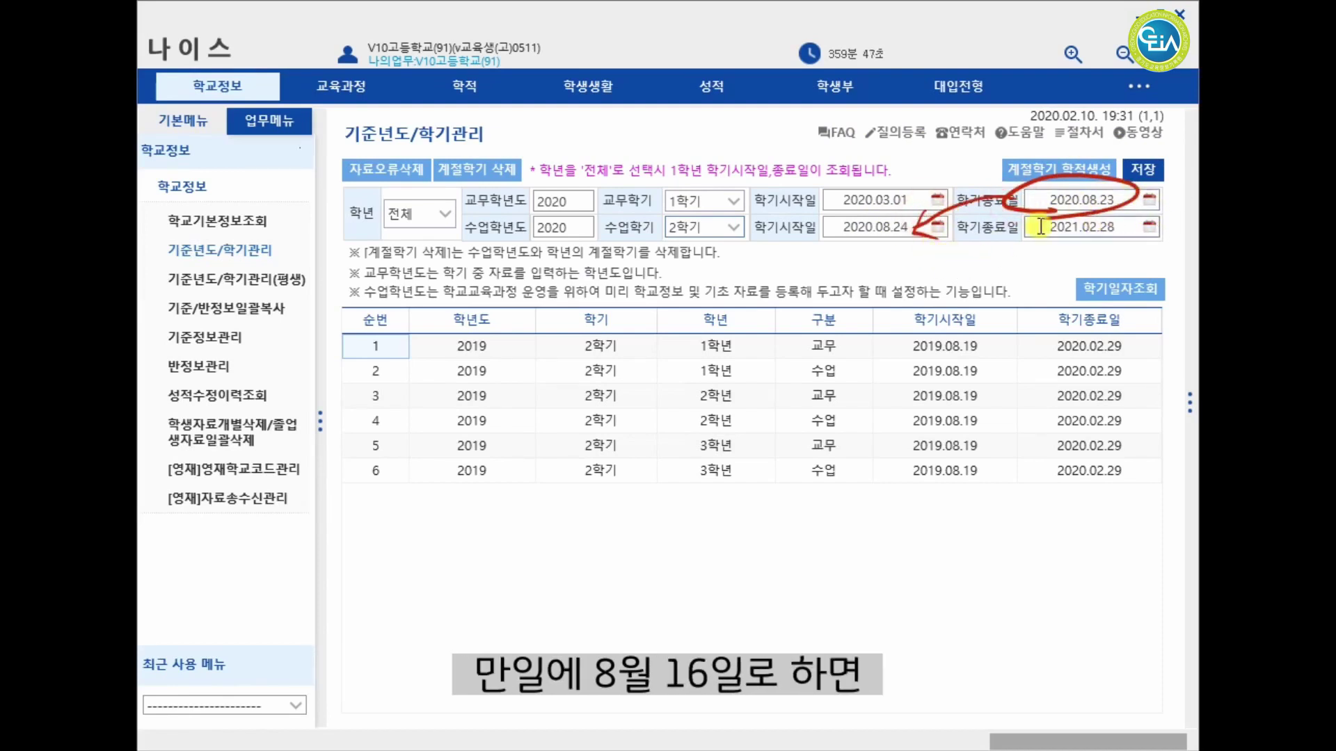
Step: Set the 교무학기 학기종료일 to 2020.08.16 and save the semester settings
left_click(1148, 203)
left_click(1006, 347)
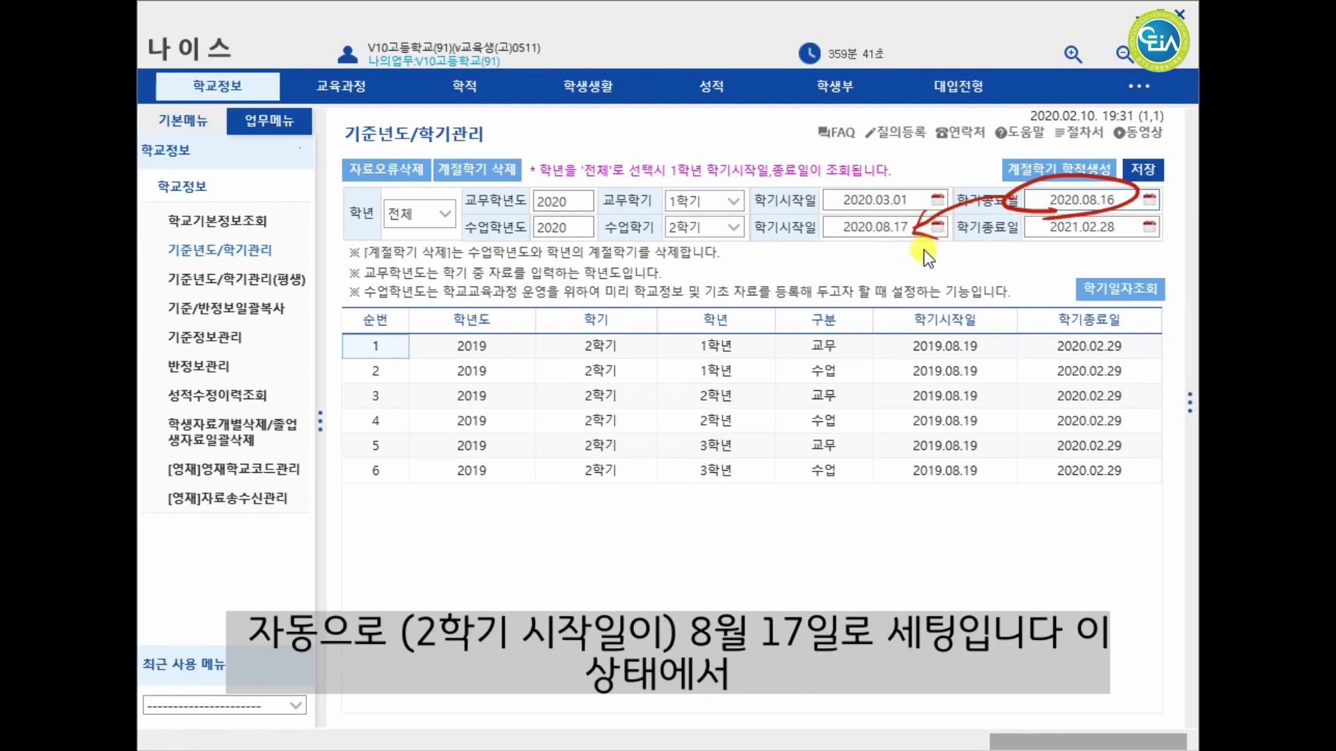
left_click(1143, 170)
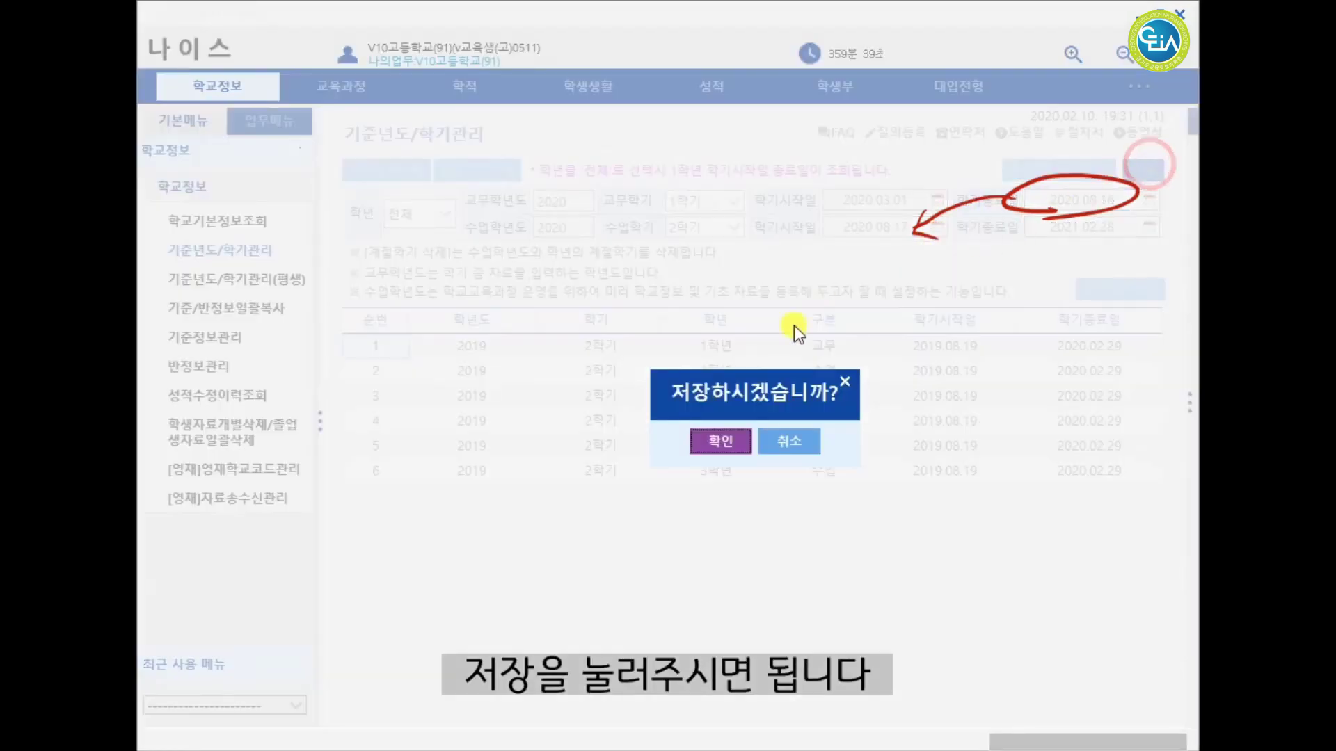
left_click(723, 441)
left_click(761, 451)
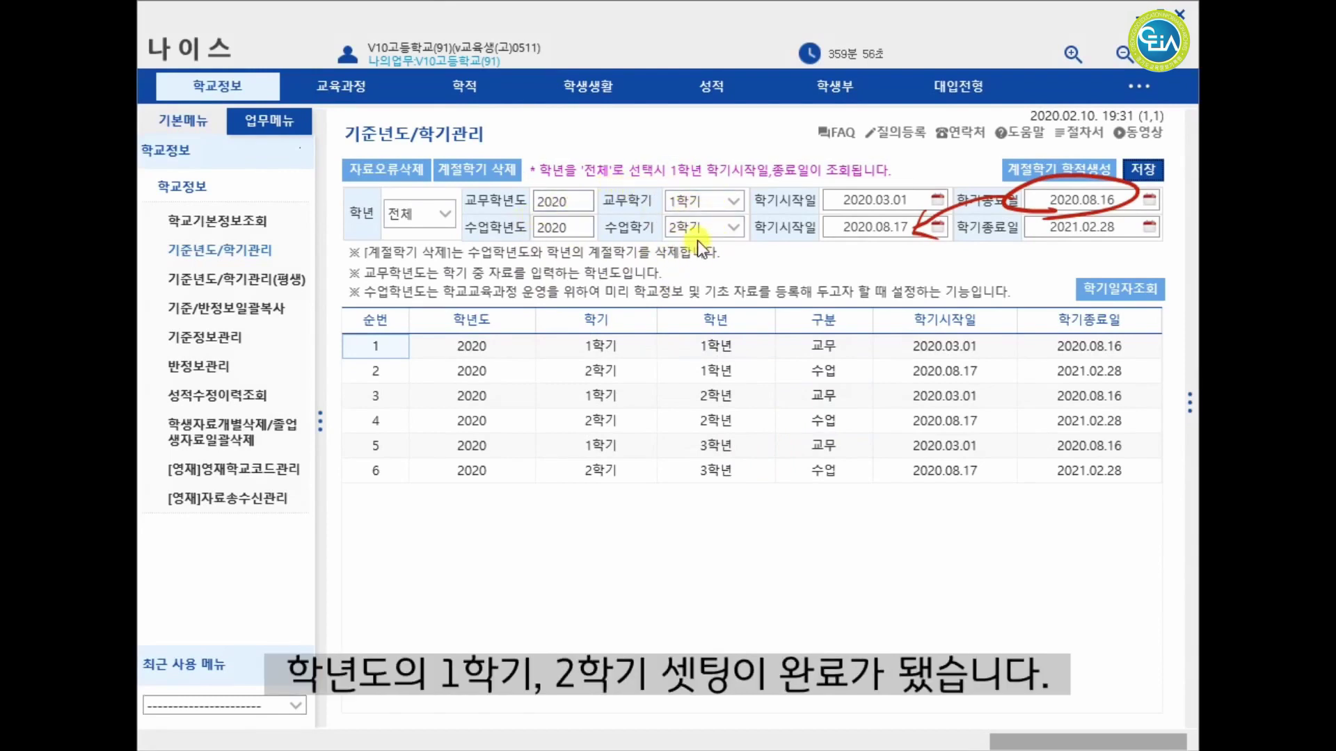
Step: Set 교무학년도 to 2019 with 교무학기 2학기 and 수업학기 to 1학기, and save the settings
double_click(582, 200)
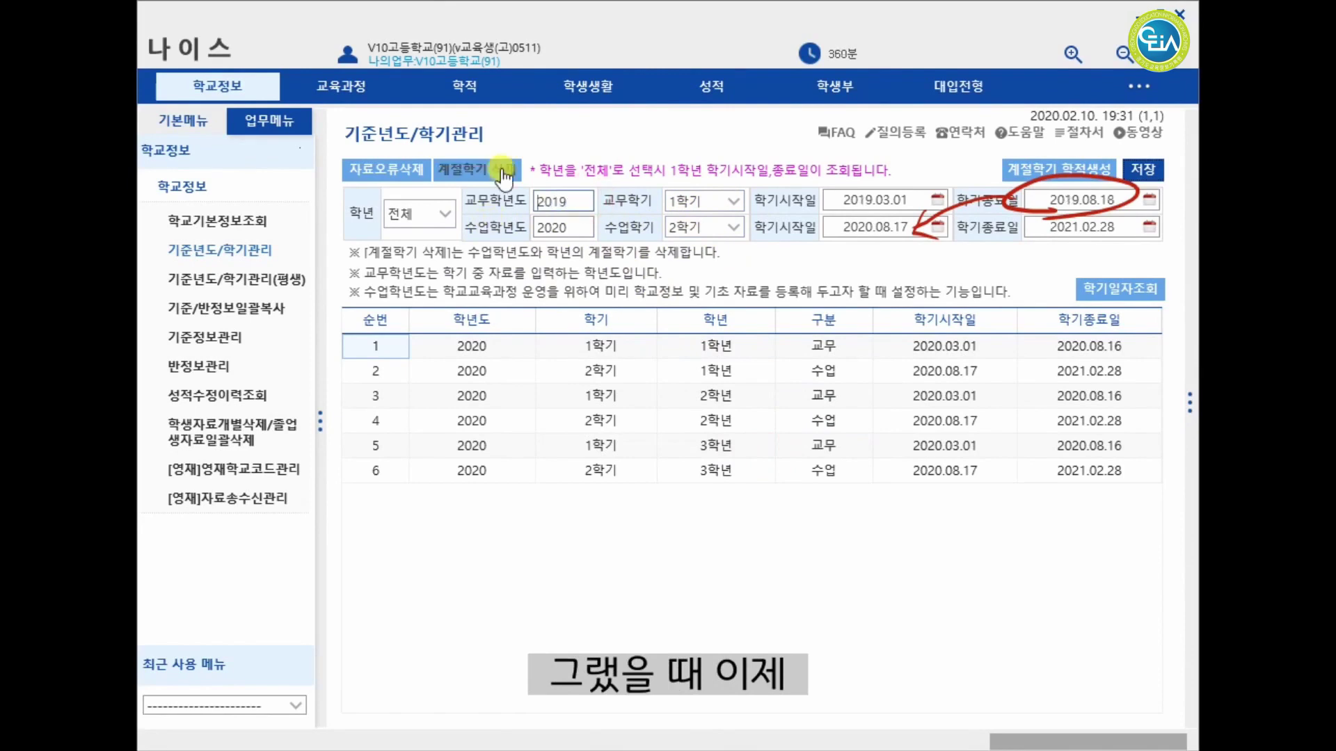
left_click(734, 202)
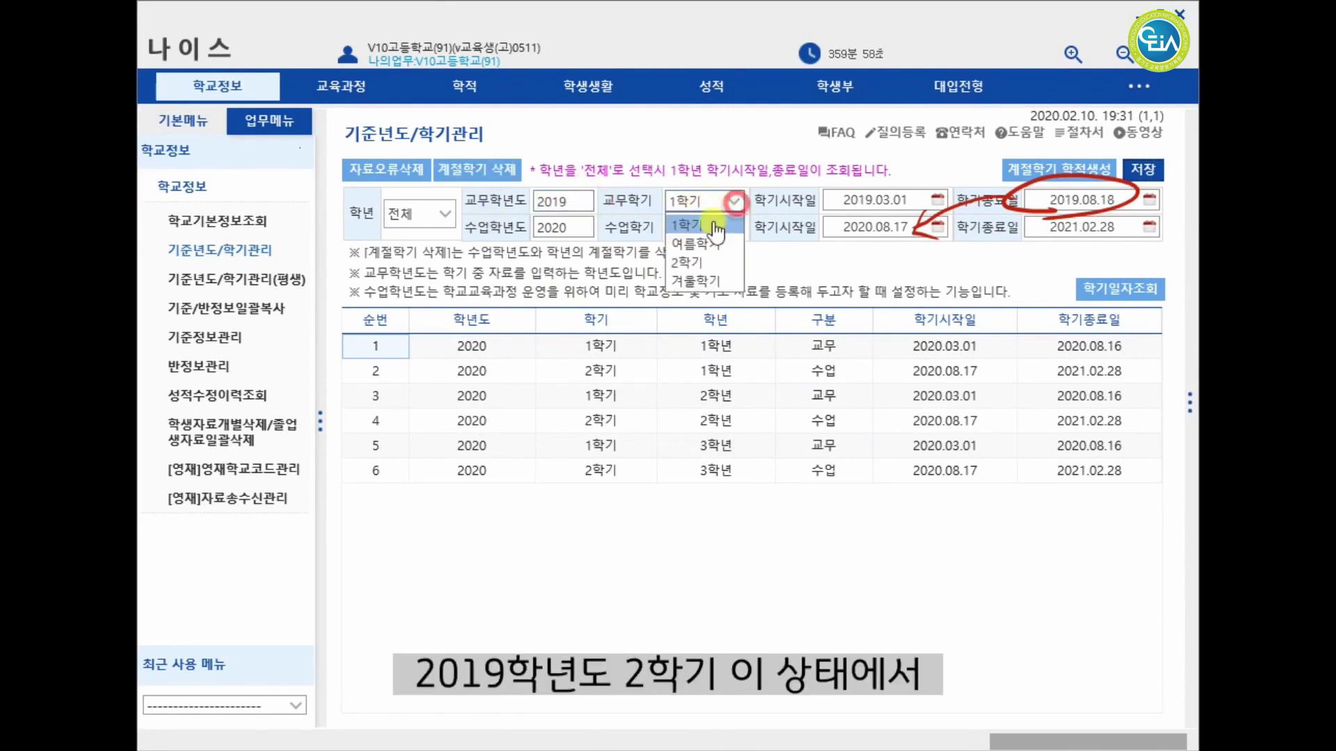
left_click(692, 262)
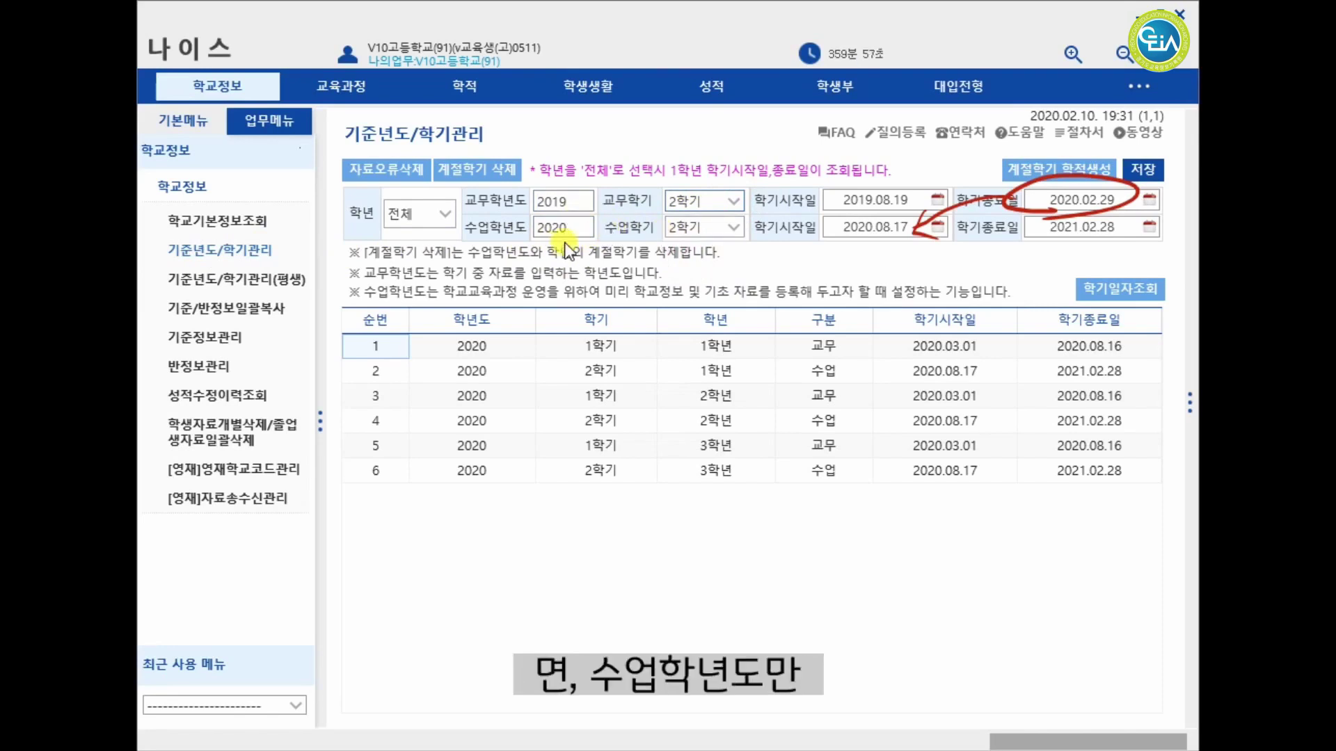
left_click(734, 228)
left_click(703, 246)
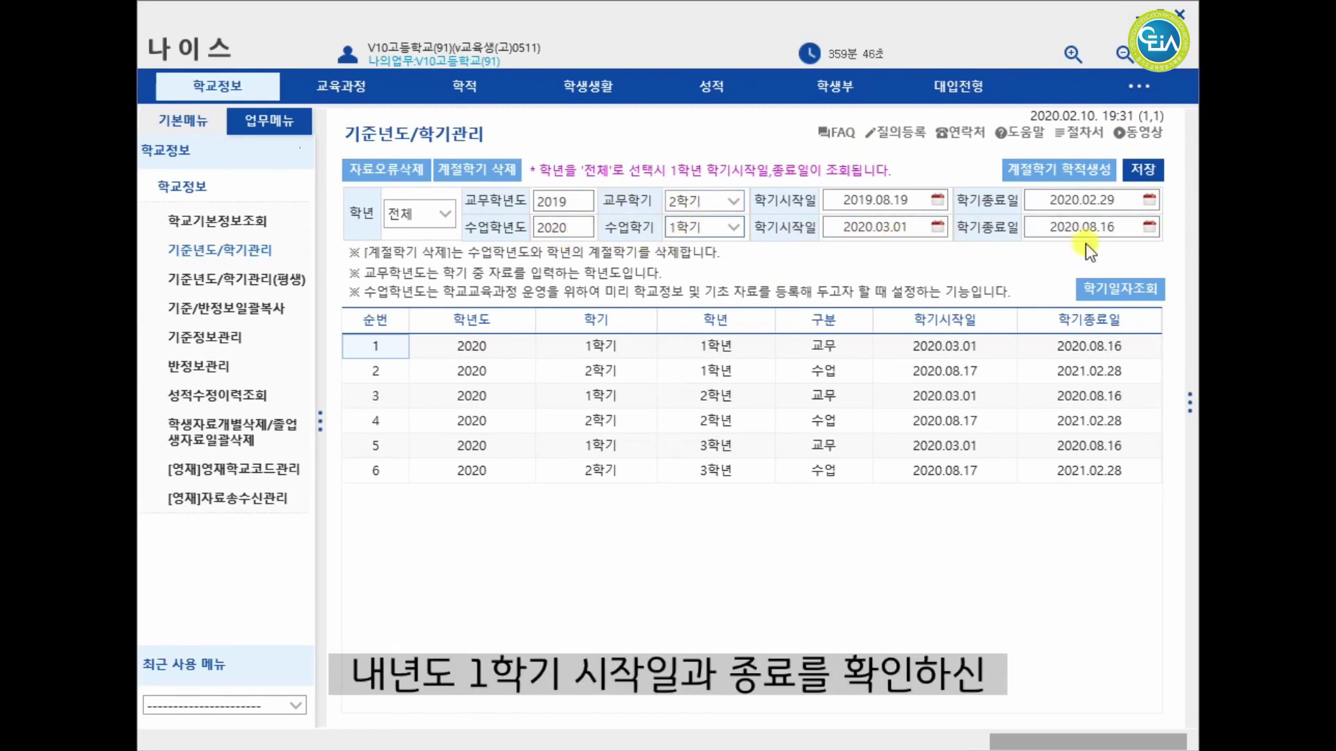
left_click(1143, 169)
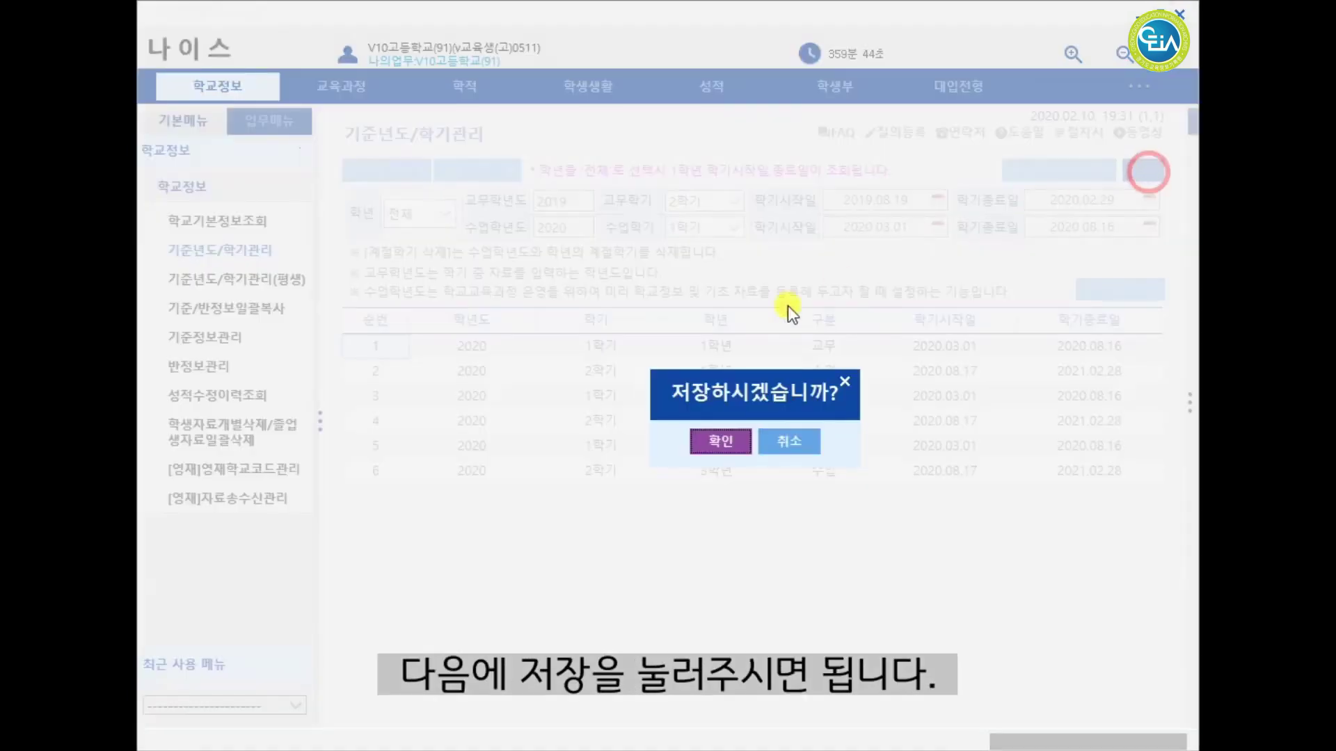
left_click(721, 442)
left_click(741, 443)
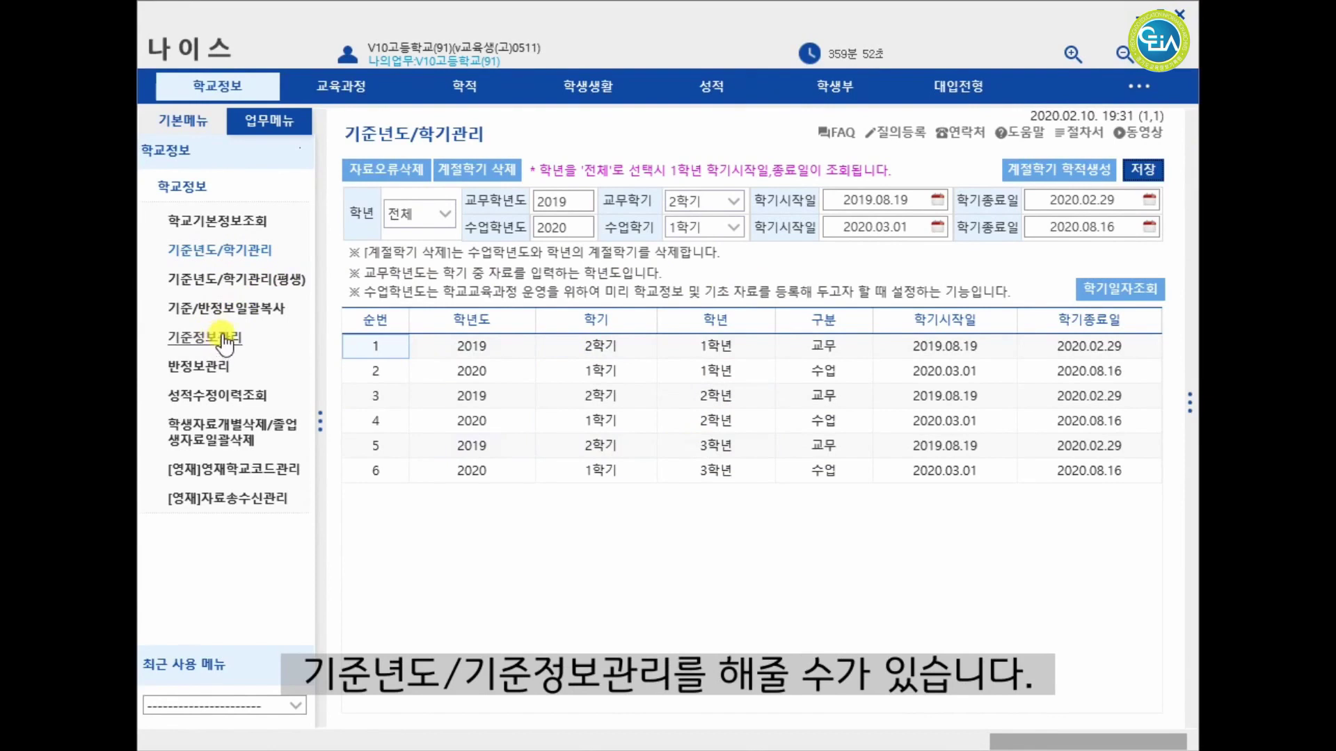
Step: Open 기준/반정보일괄복사 and choose 2019 as the 선택학년도 to copy from
left_click(223, 311)
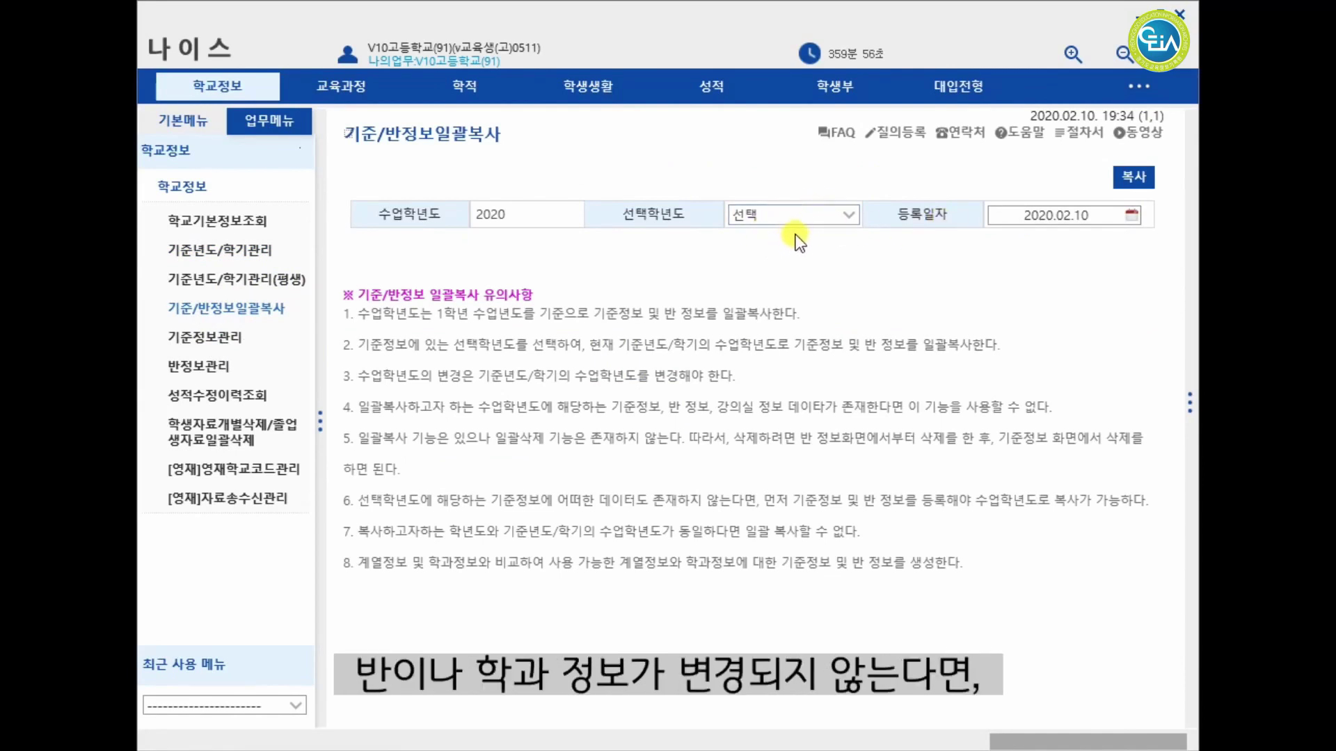
left_click(851, 221)
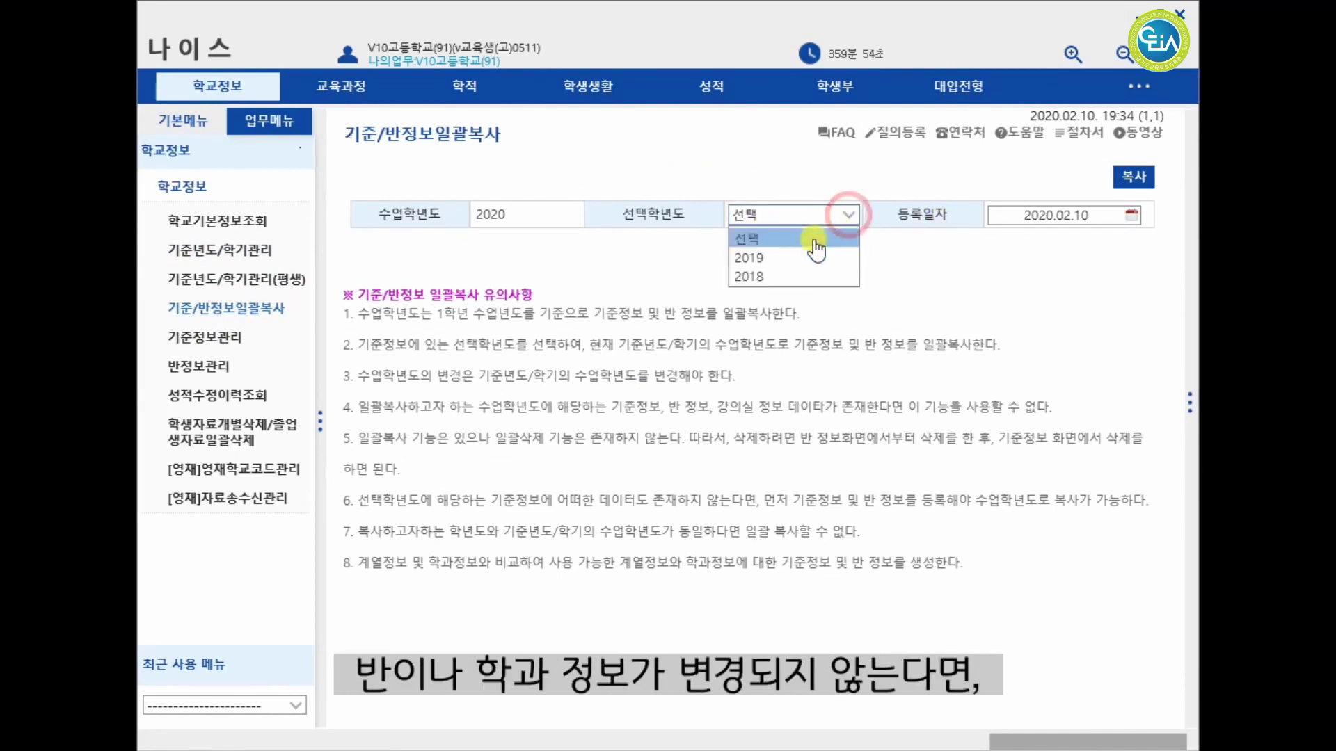
left_click(751, 258)
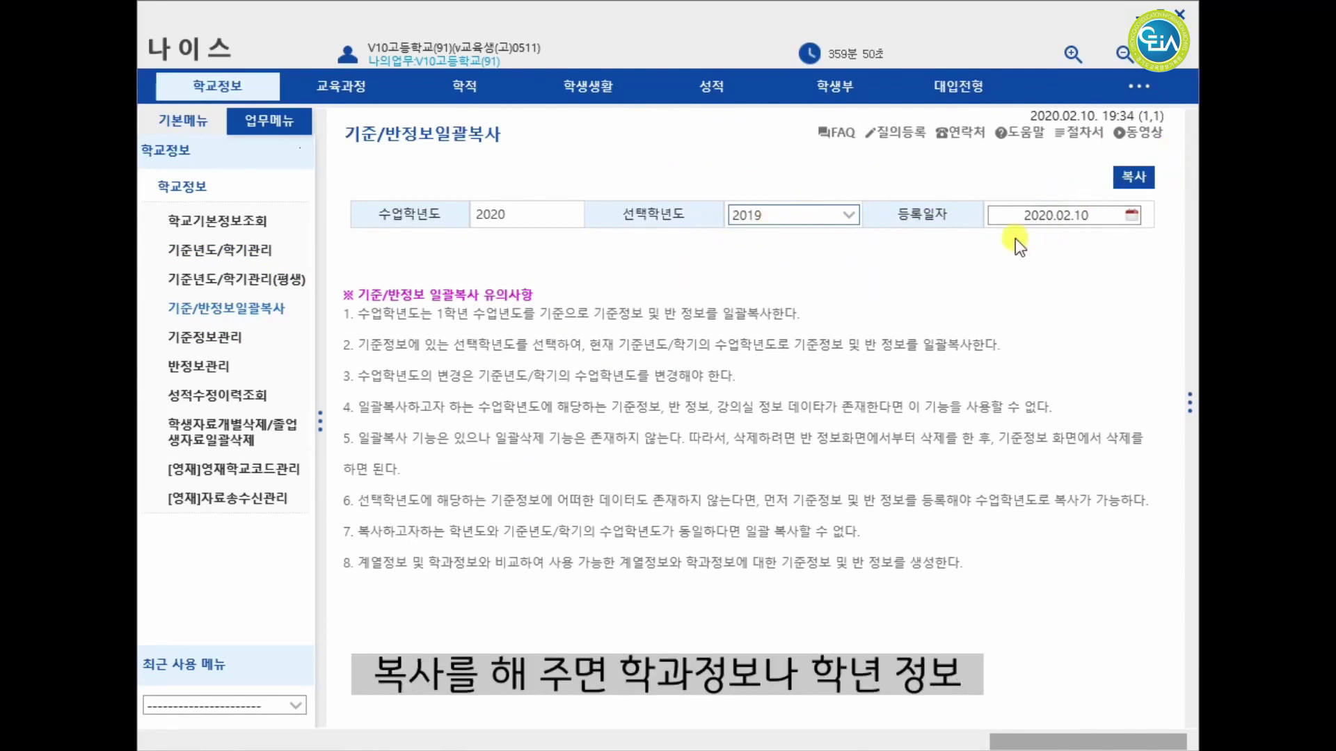
Step: Open 기준정보관리 and query the 2020 학년도 records for all grades
left_click(231, 338)
left_click(222, 363)
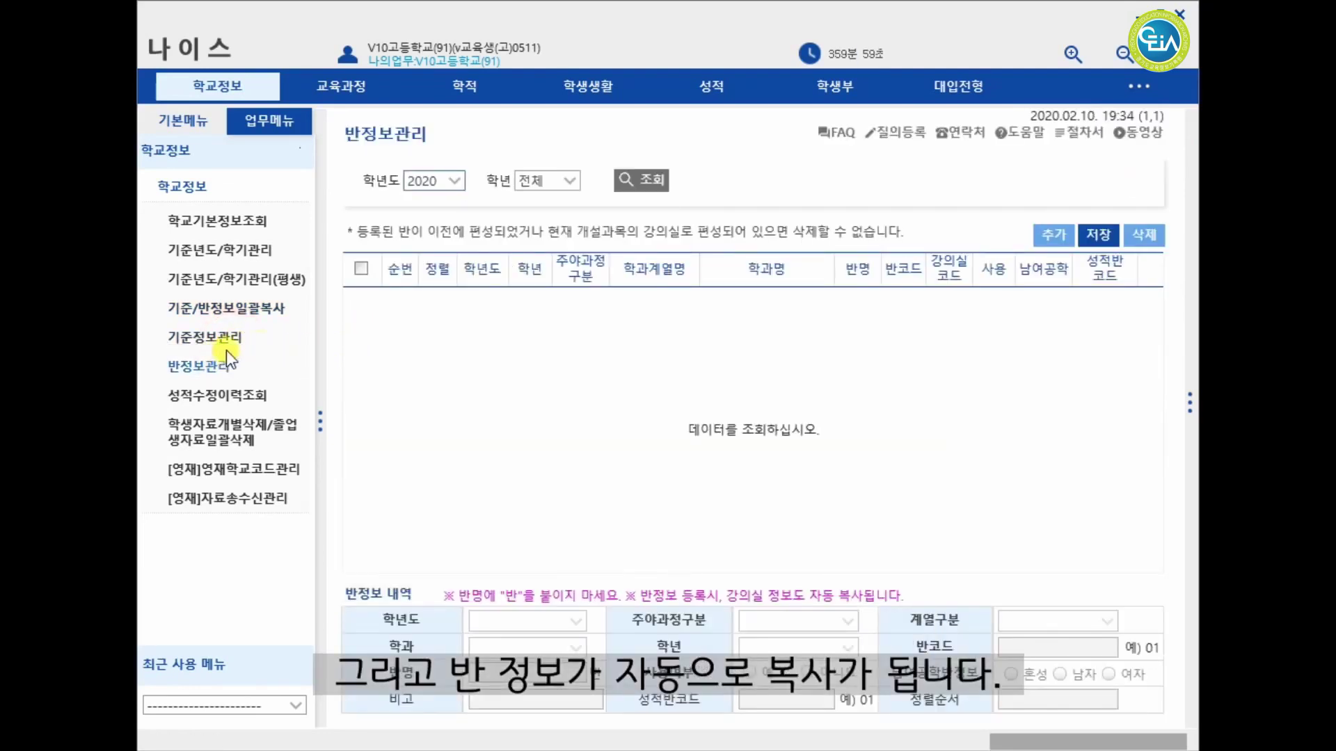
left_click(230, 339)
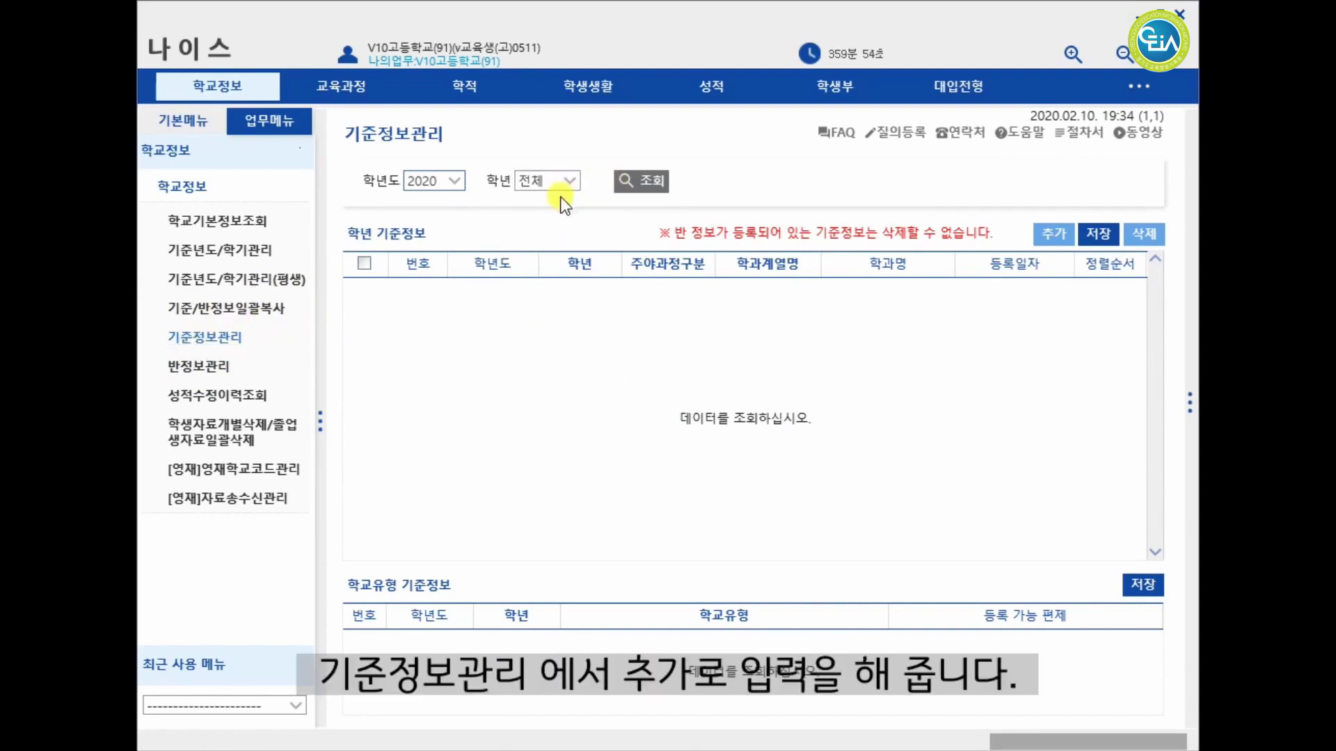
left_click(637, 180)
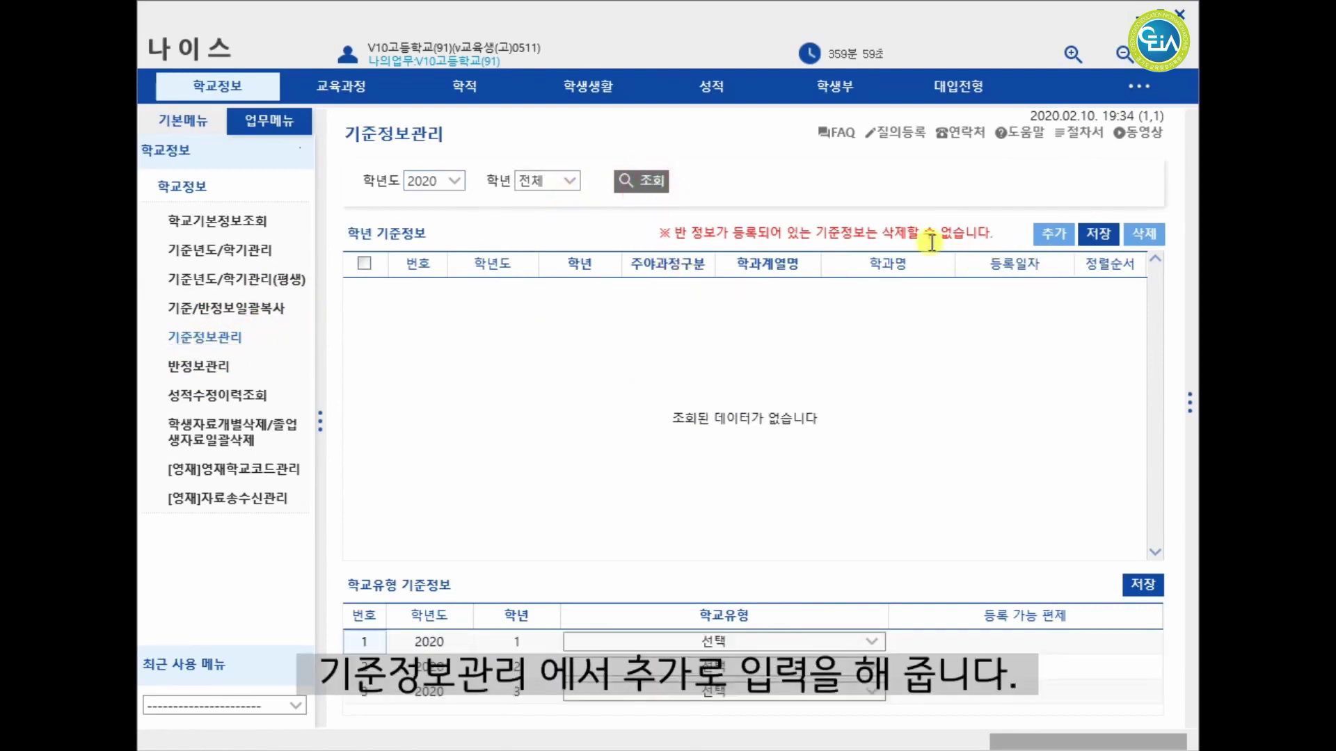
Step: Add a 2020 학년 기준정보 row for 1학년 with 주간, 공업계 and 기계과
left_click(1055, 235)
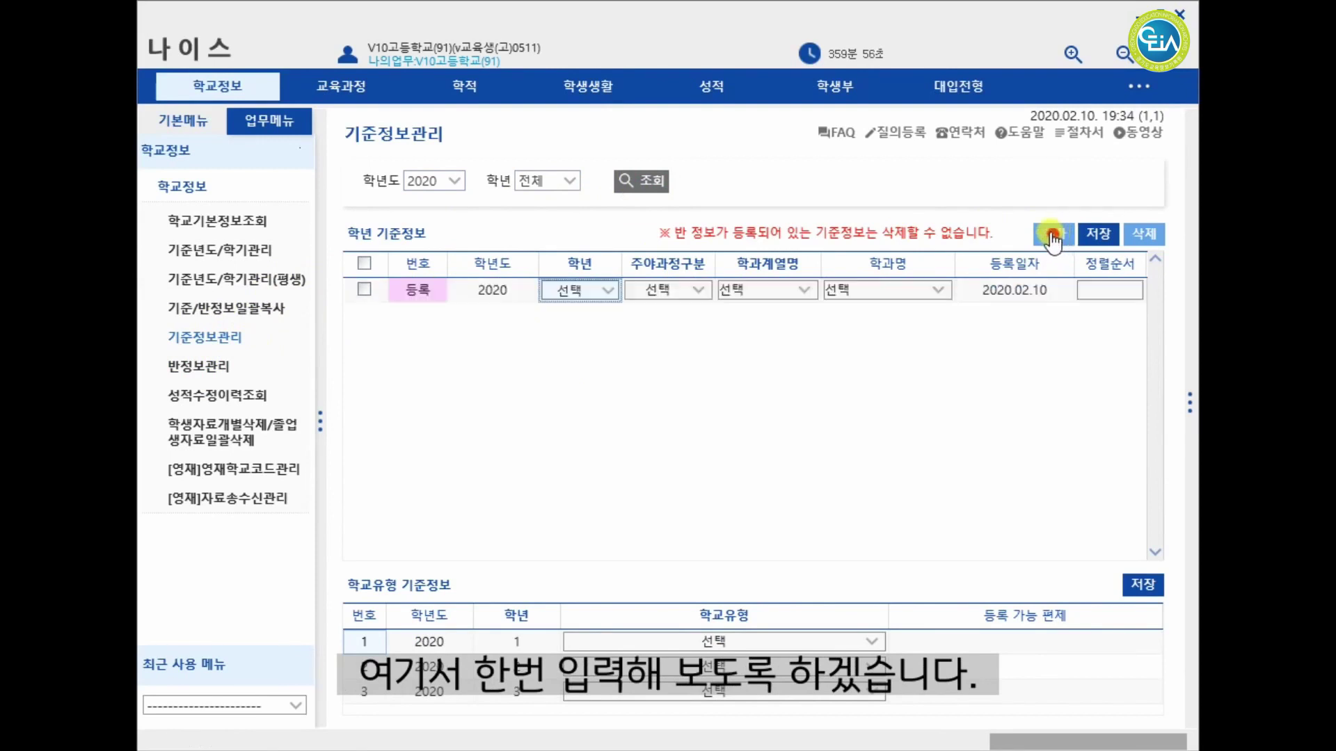
left_click(597, 304)
left_click(563, 331)
left_click(695, 288)
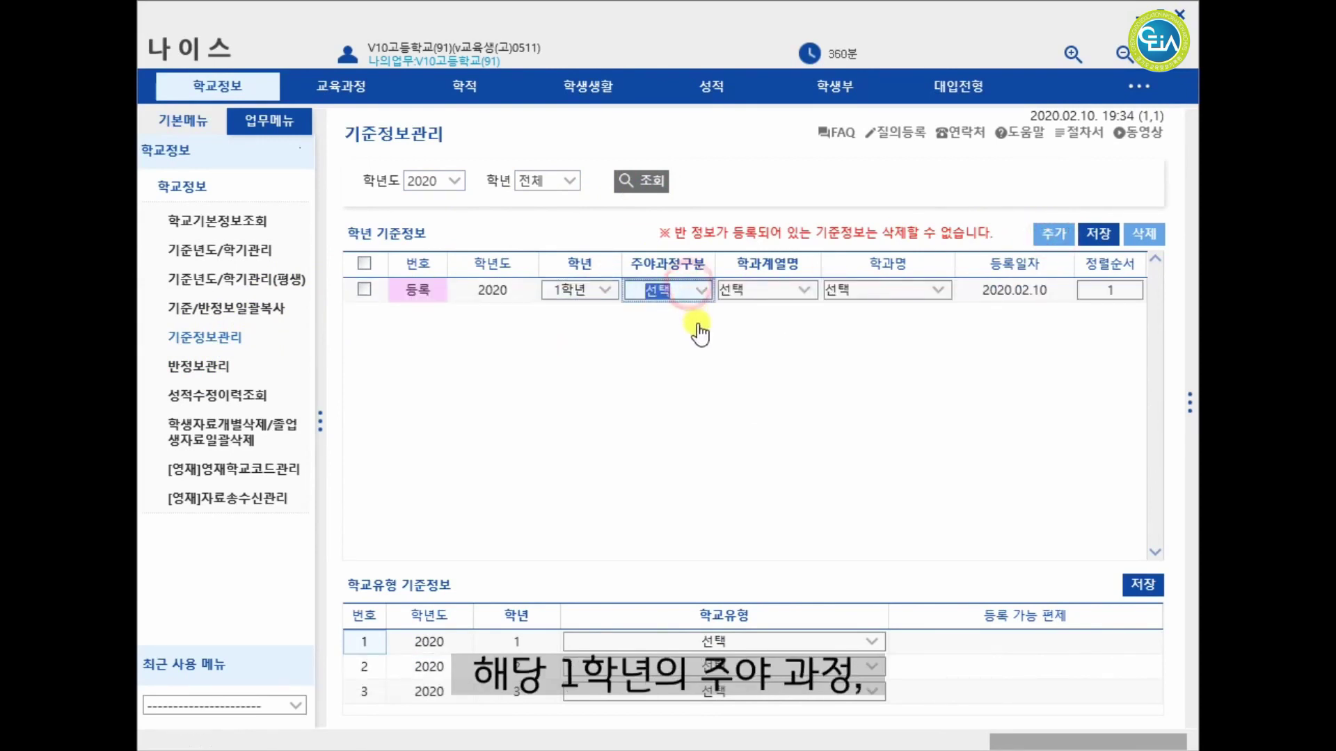
left_click(701, 296)
left_click(670, 334)
left_click(787, 291)
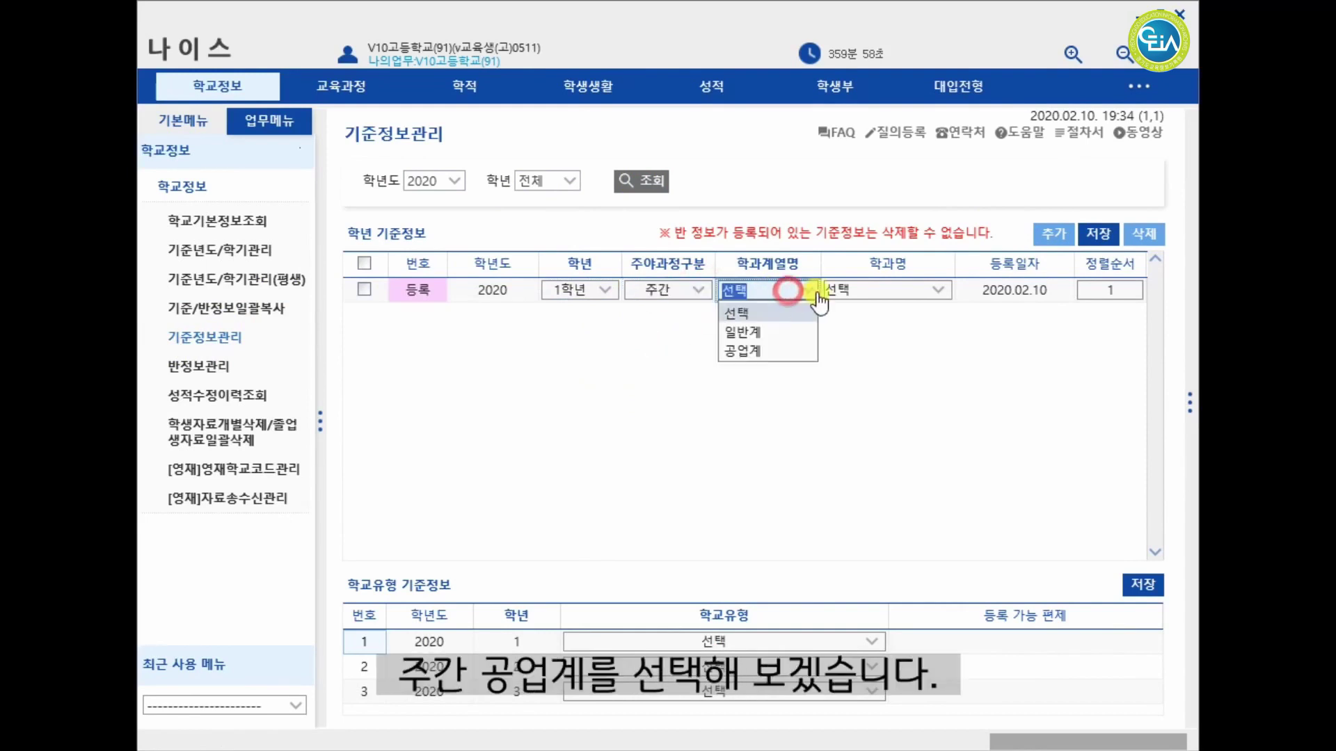
left_click(765, 351)
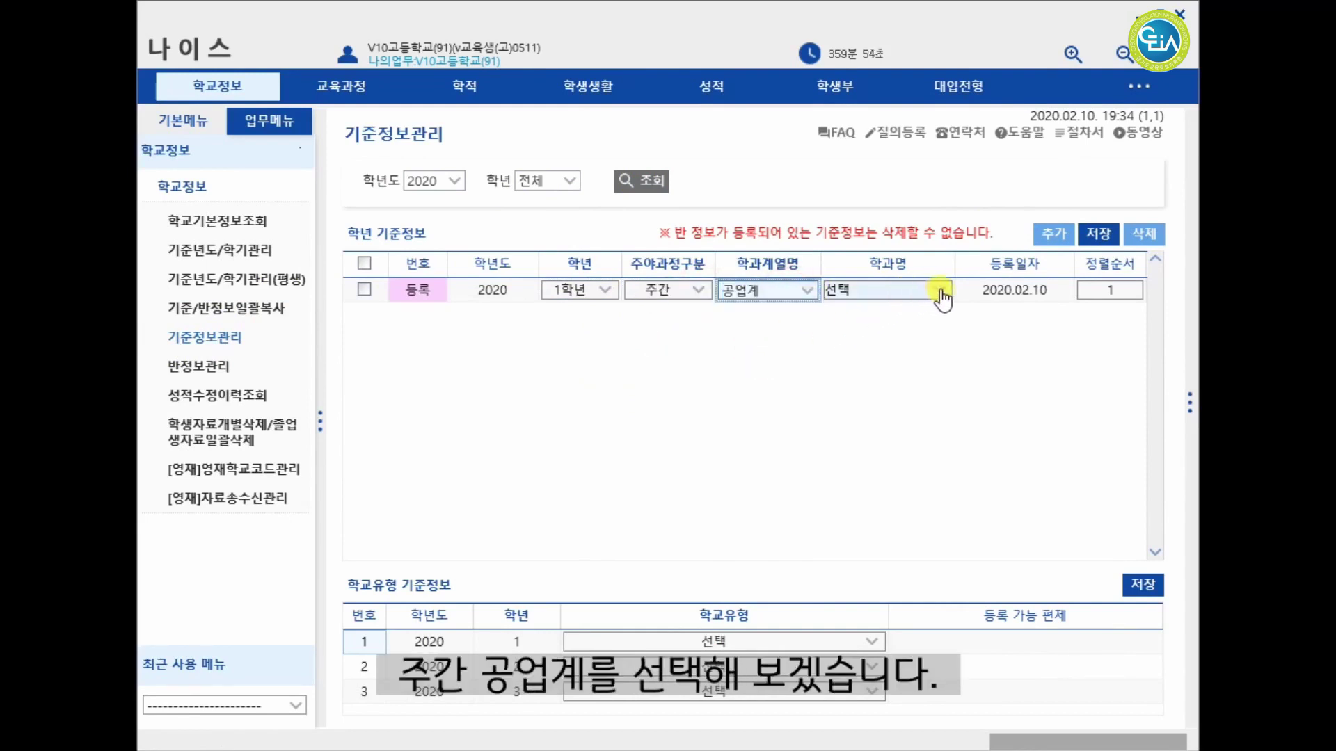
left_click(939, 291)
left_click(867, 333)
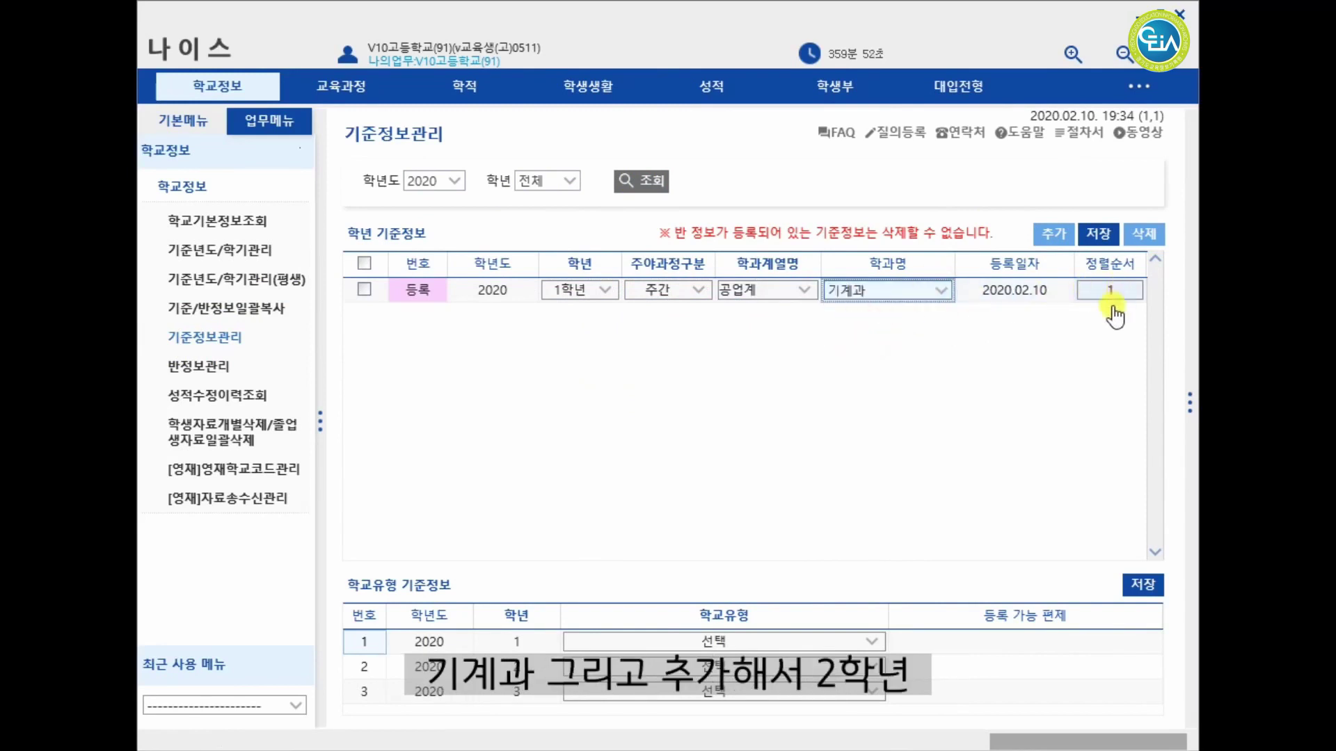
Step: Add a 학년 기준정보 row for 2학년 with 주간, 공업계, 기계과 and 정렬순서 2
left_click(1050, 236)
left_click(609, 317)
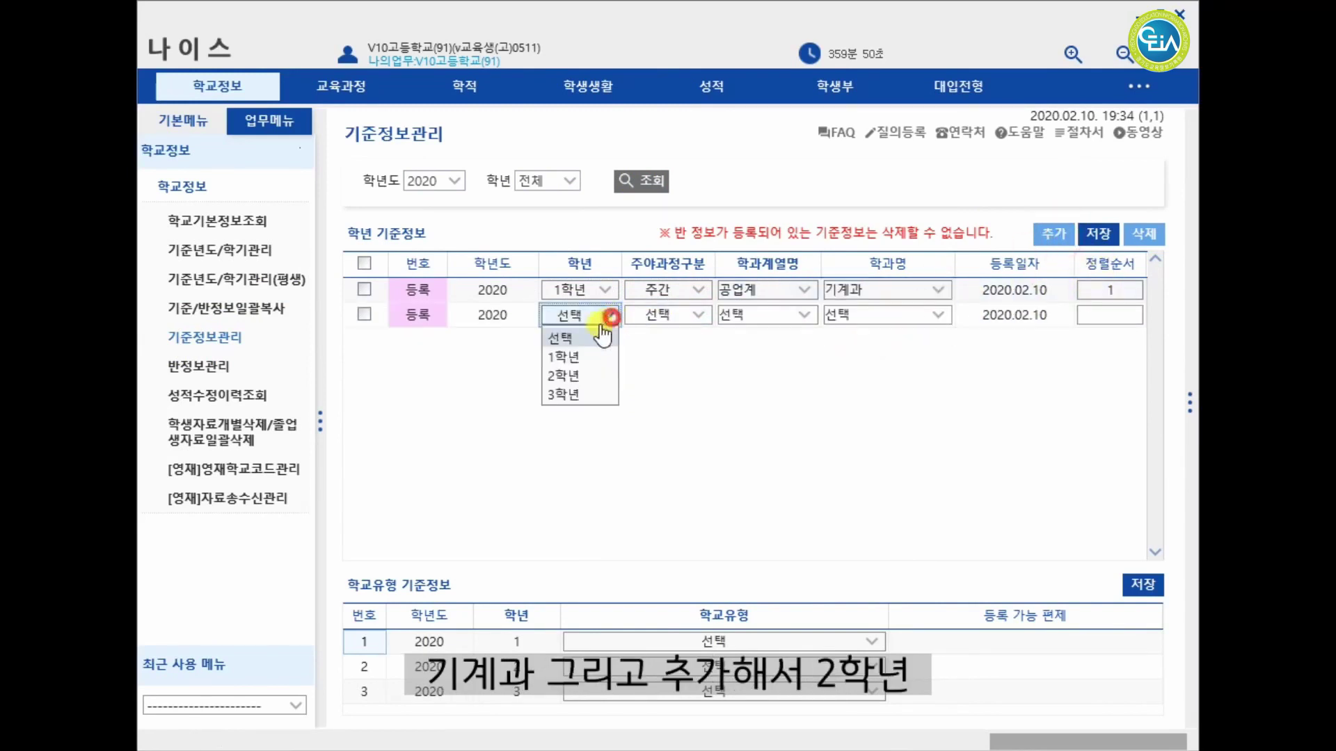
left_click(570, 377)
left_click(696, 317)
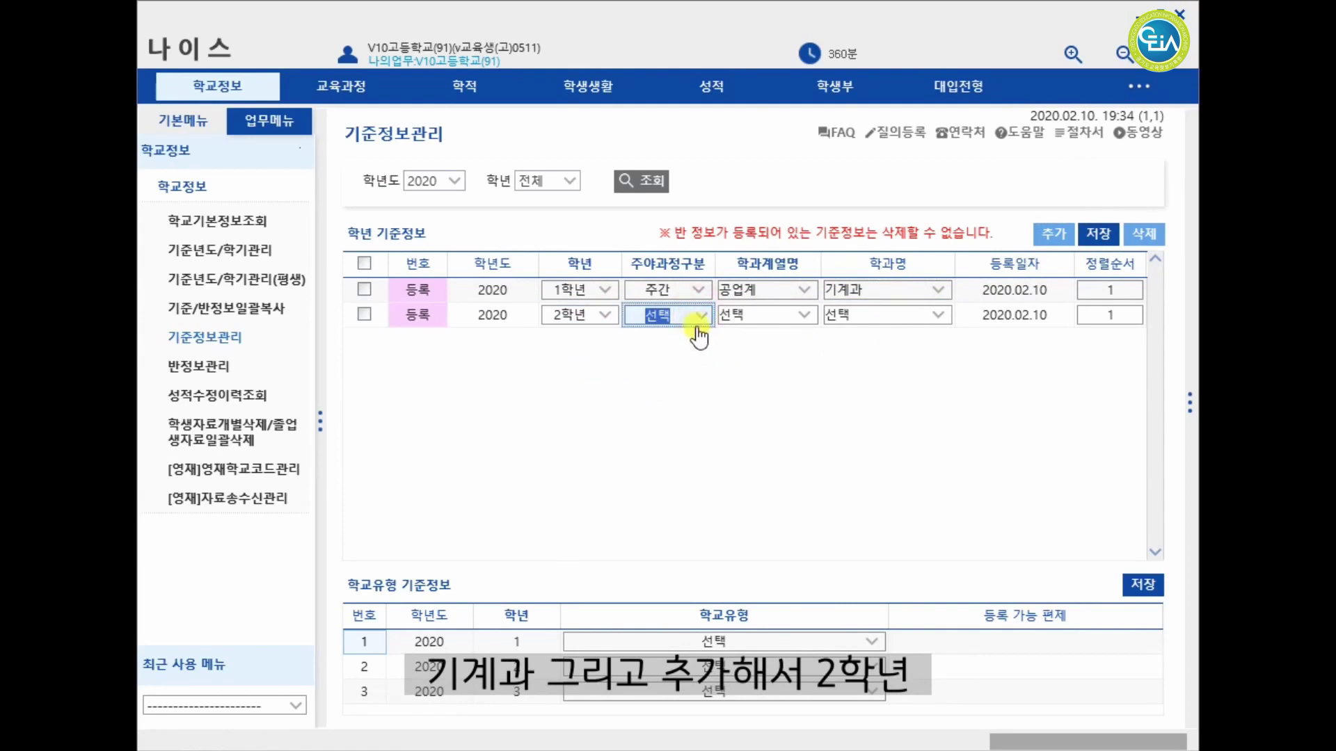
left_click(699, 315)
left_click(679, 358)
left_click(802, 316)
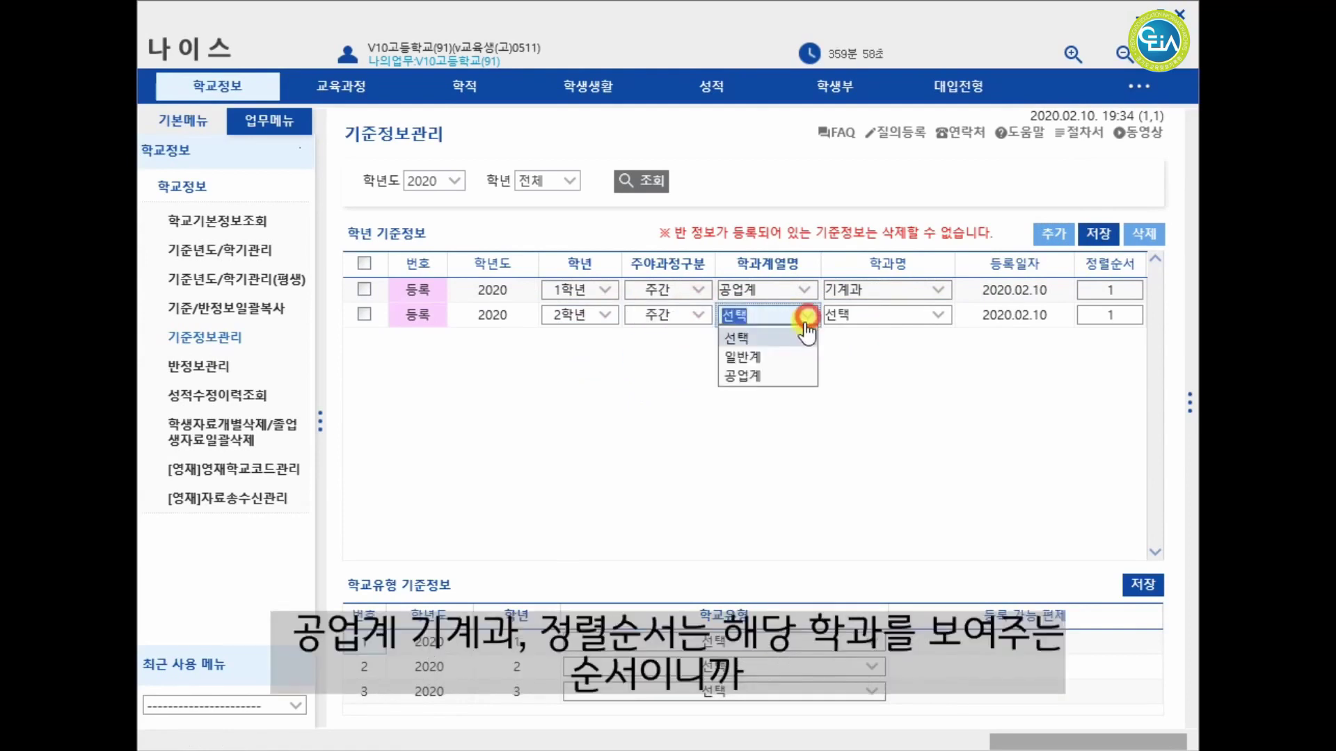
left_click(761, 375)
left_click(900, 316)
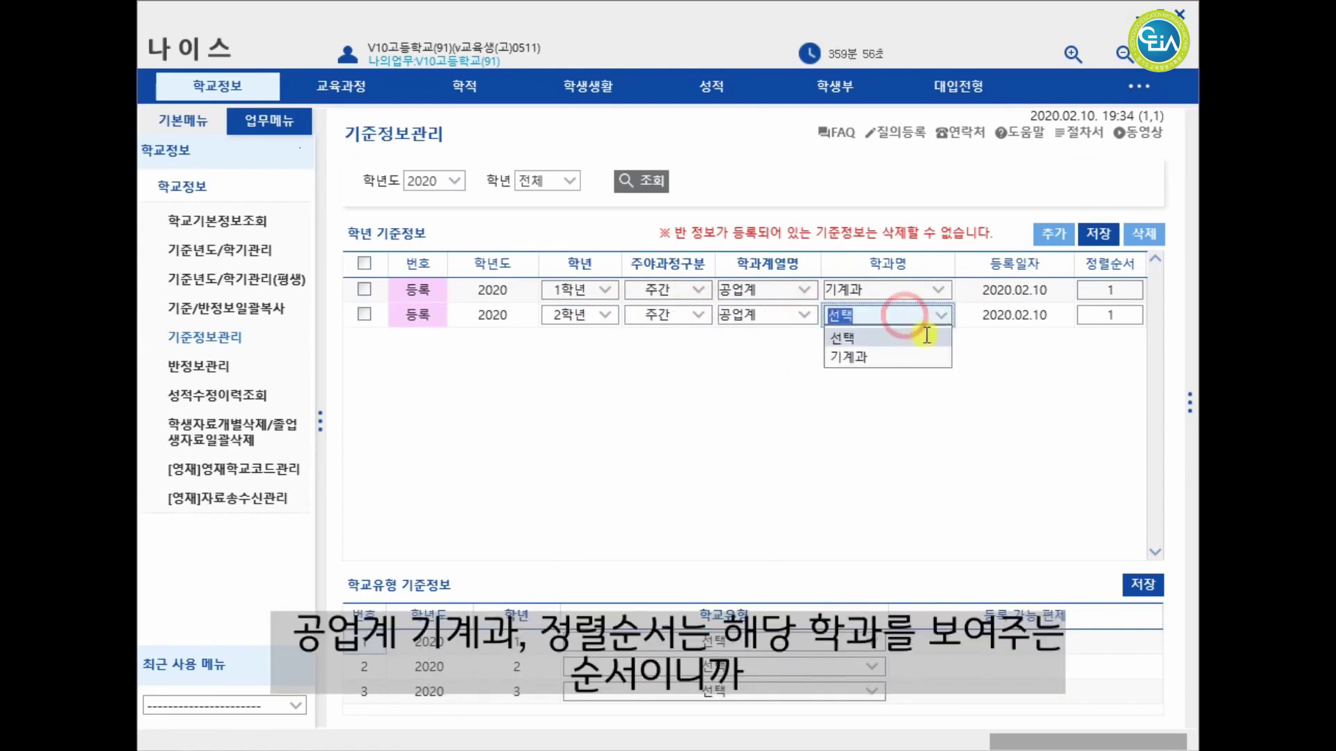
left_click(852, 356)
left_click(1125, 316)
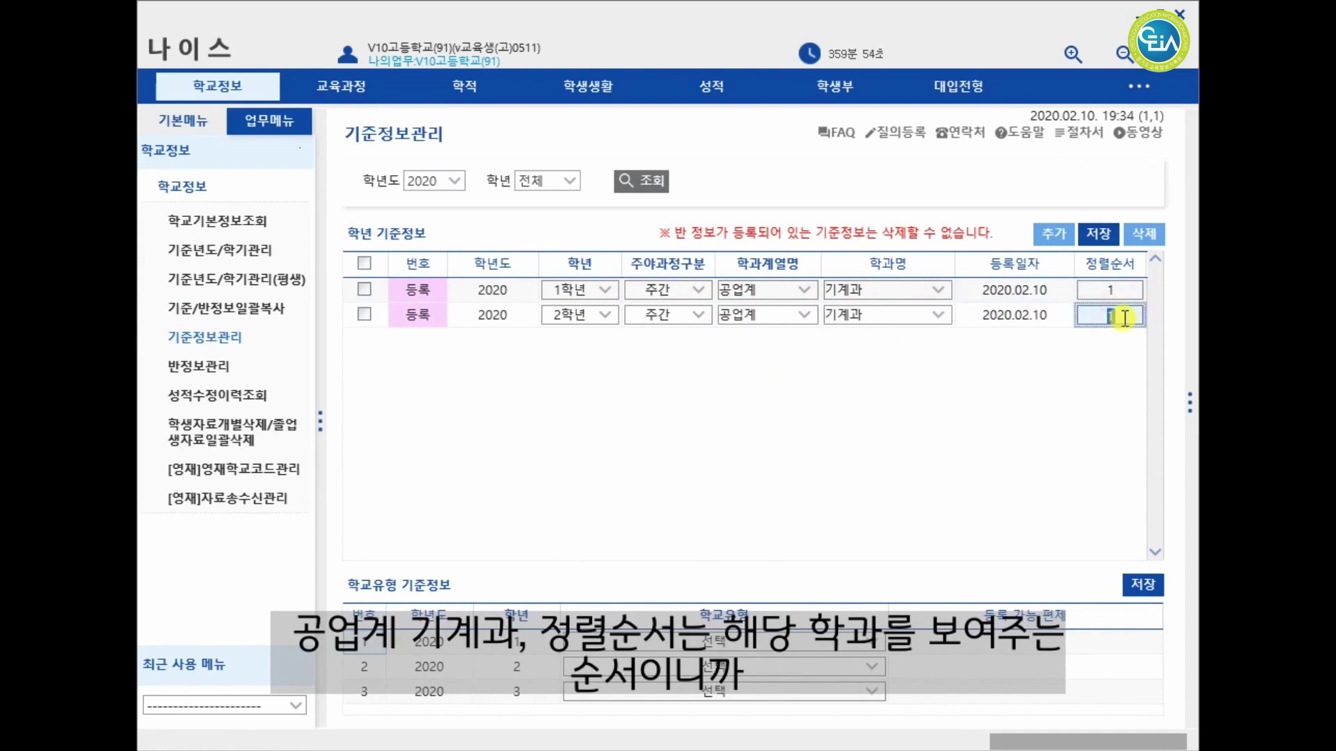
type("2")
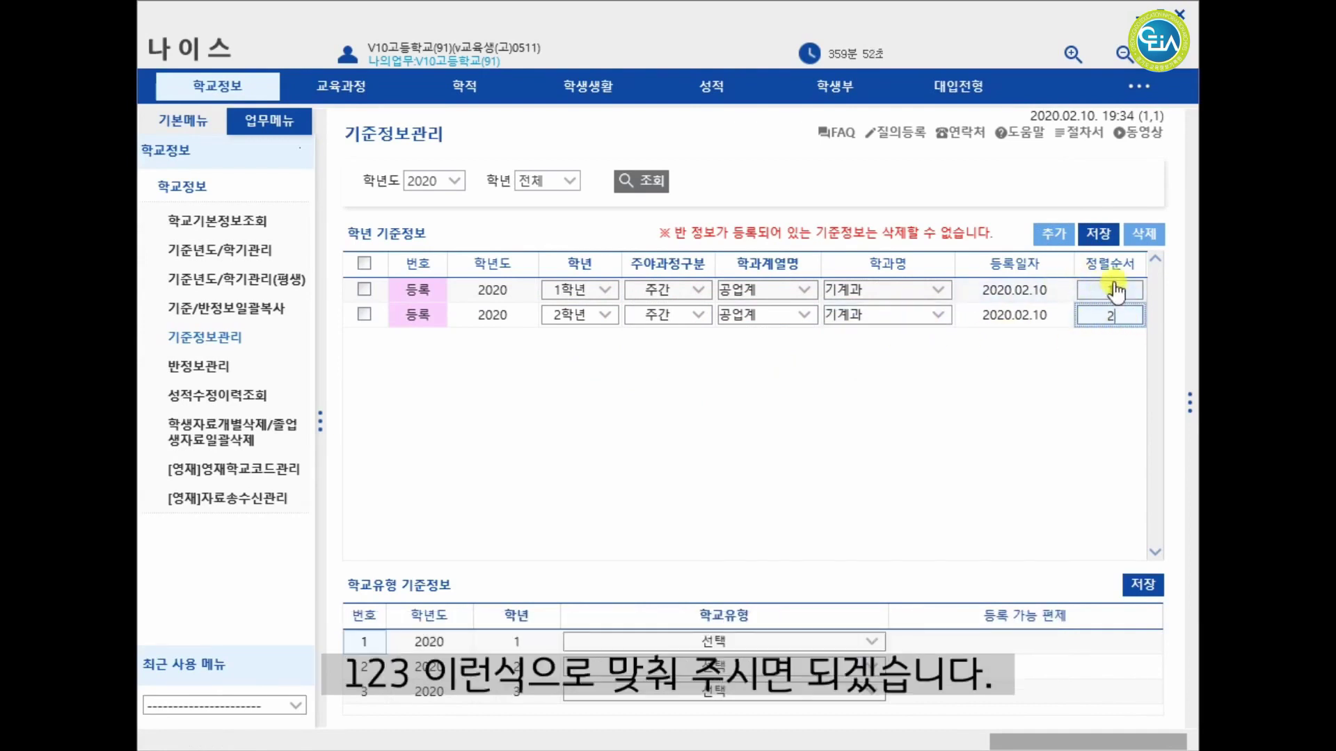
Step: Add a 학년 기준정보 row for 3학년 with 주간, 공업계 and 기계과
left_click(1057, 235)
left_click(605, 340)
left_click(577, 417)
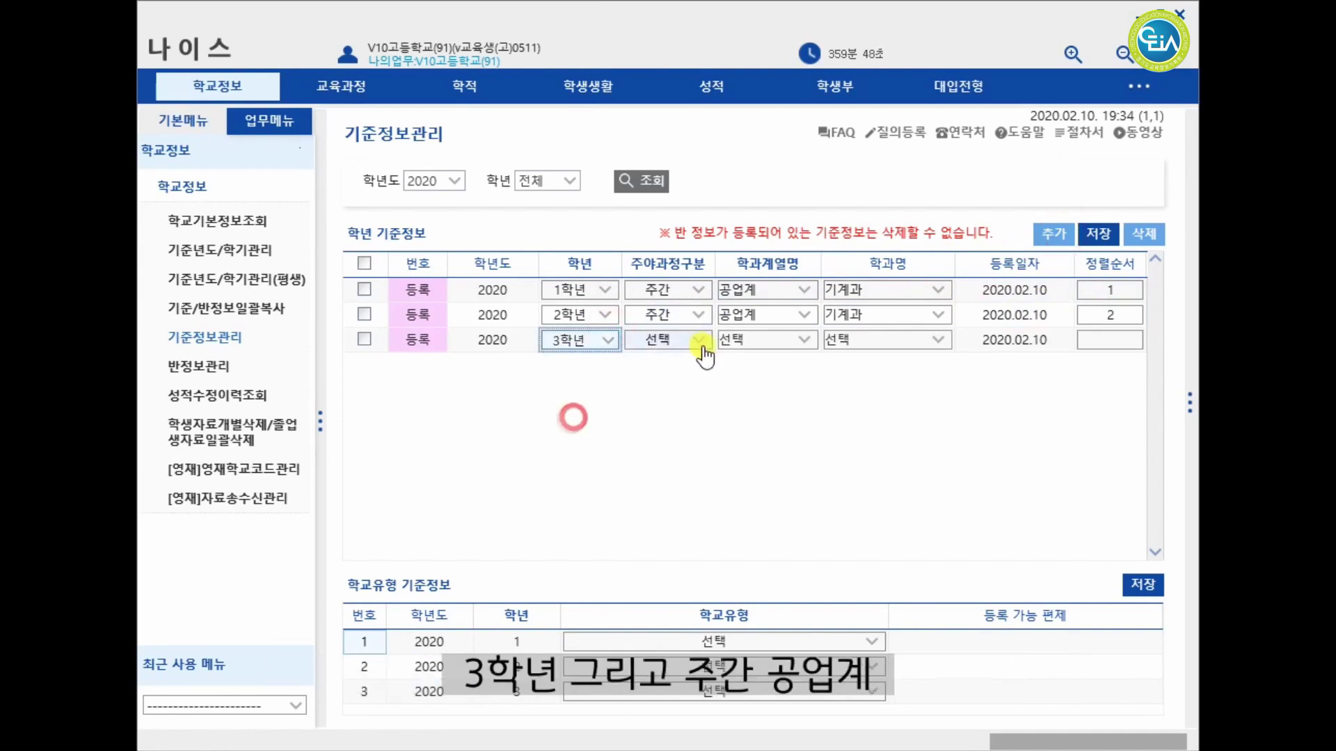
left_click(699, 340)
left_click(672, 380)
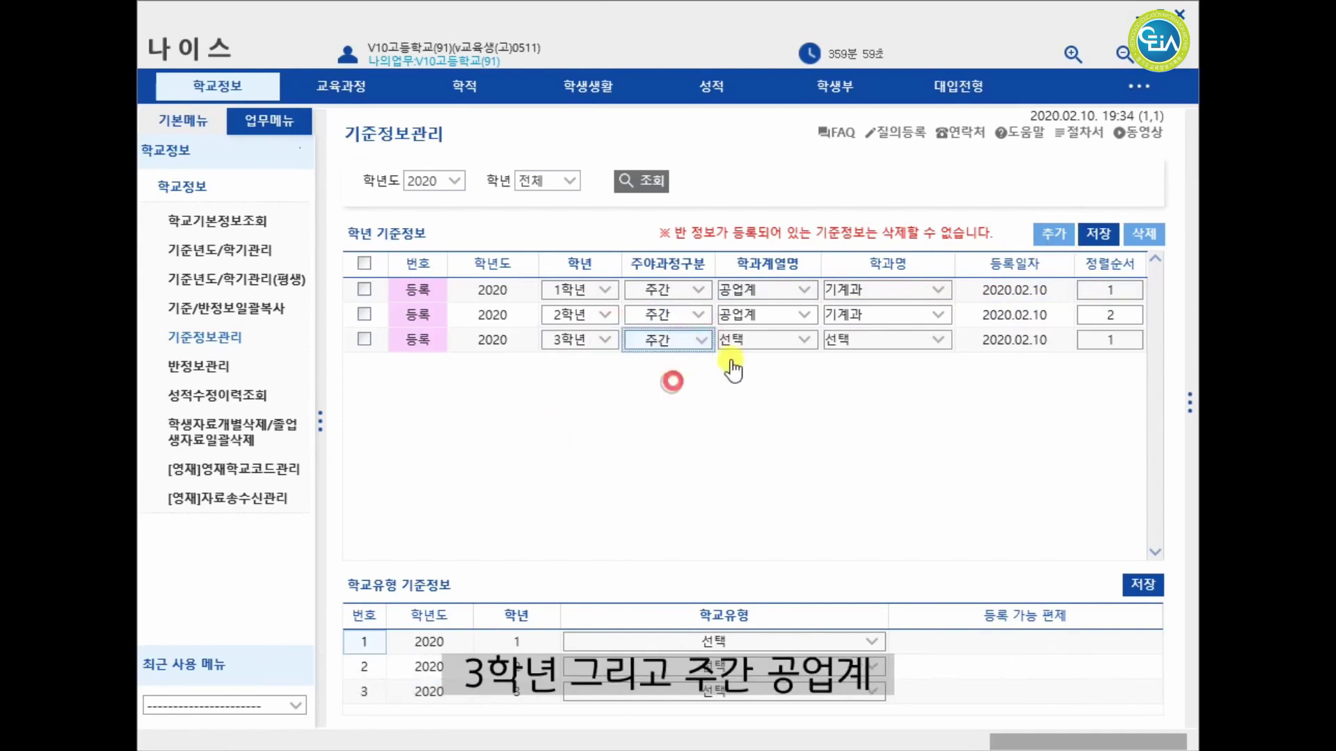
left_click(800, 340)
left_click(768, 400)
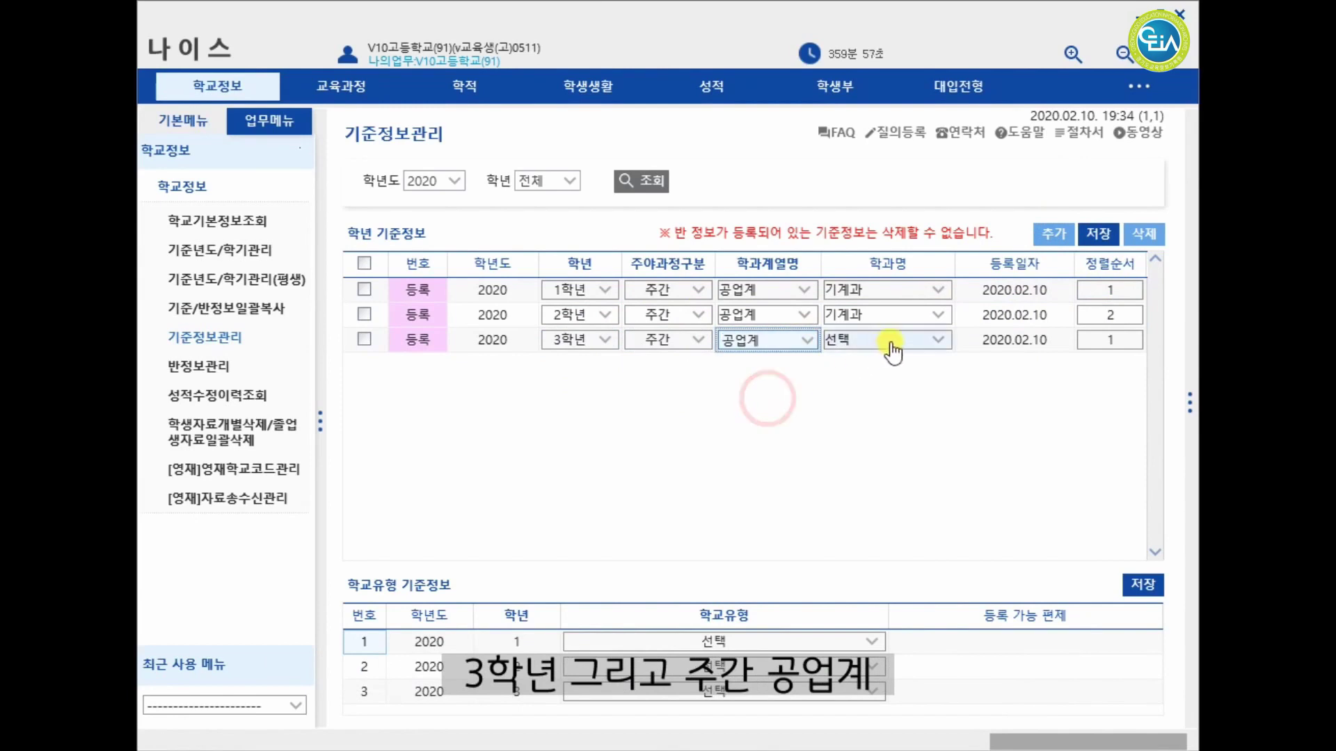
left_click(893, 348)
left_click(899, 380)
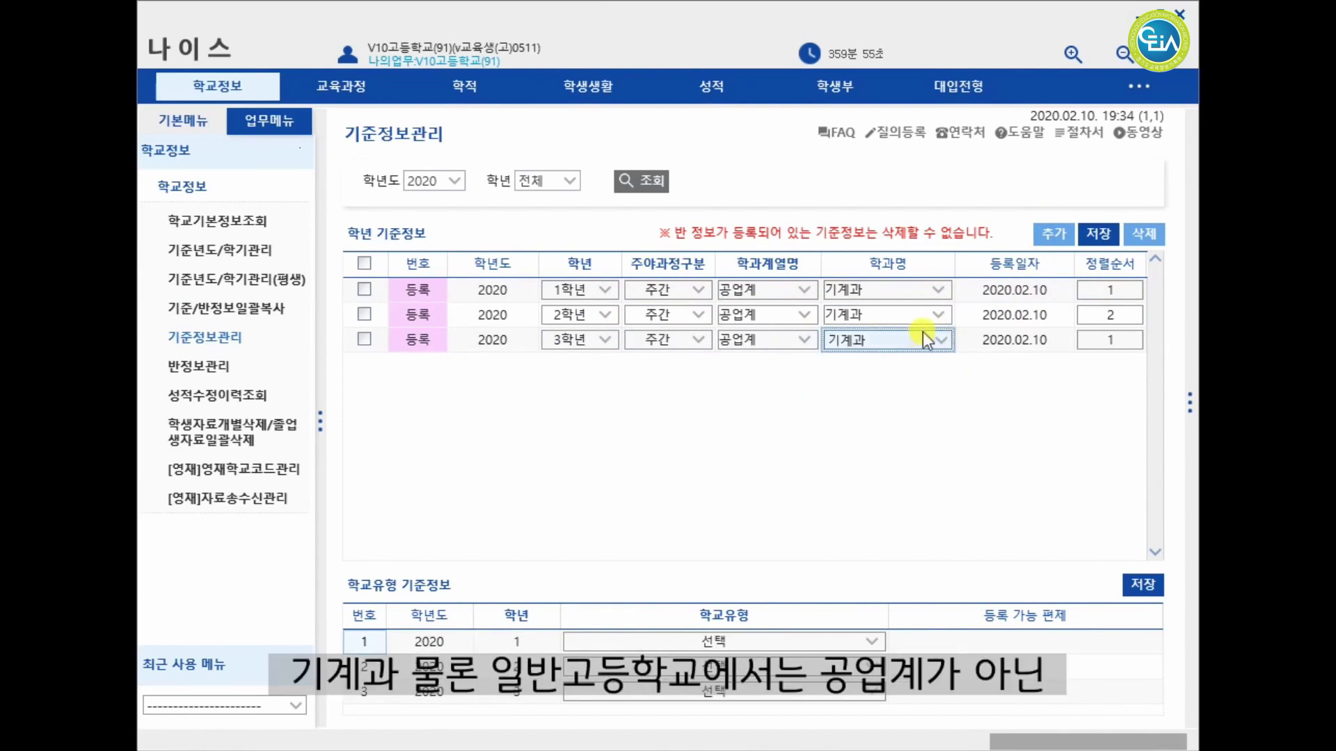
Step: Change the 3학년 row's 학과계열명 to 일반계 and its 학과명 to 7차일반
left_click(940, 340)
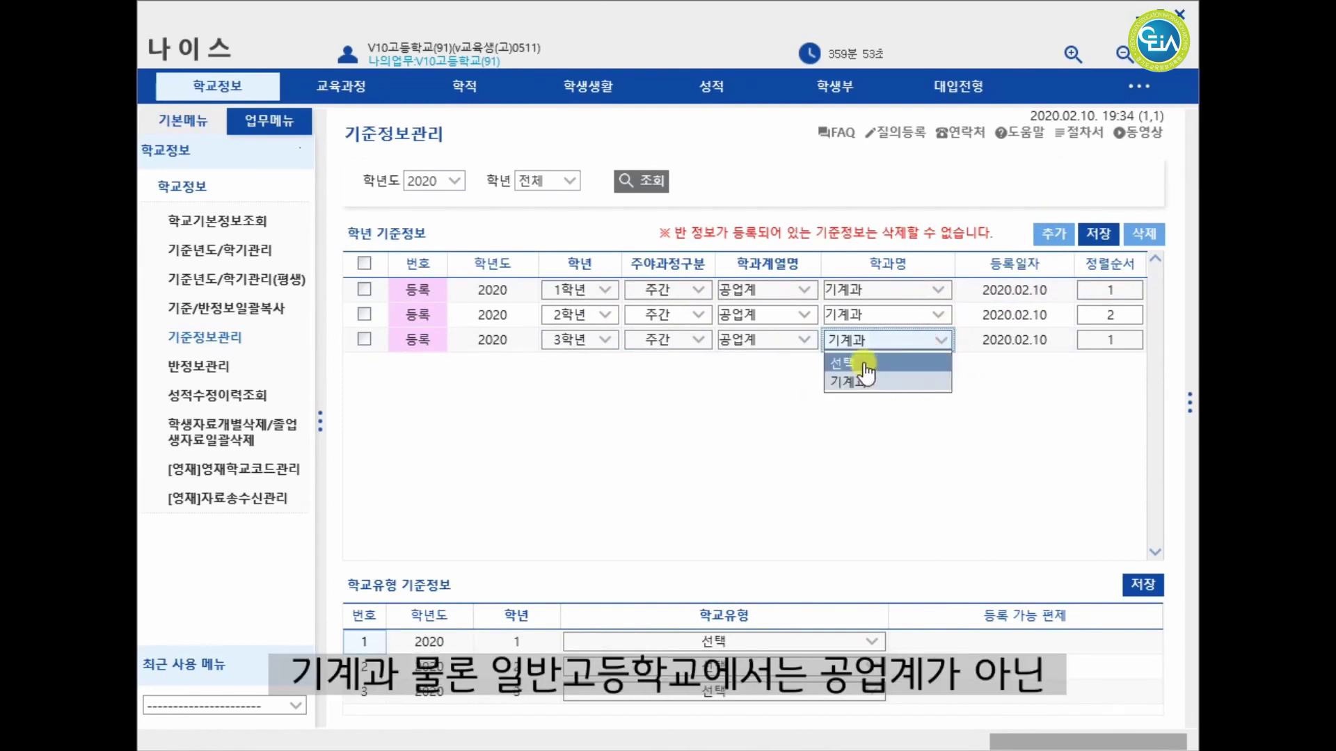
left_click(793, 340)
left_click(800, 340)
left_click(763, 380)
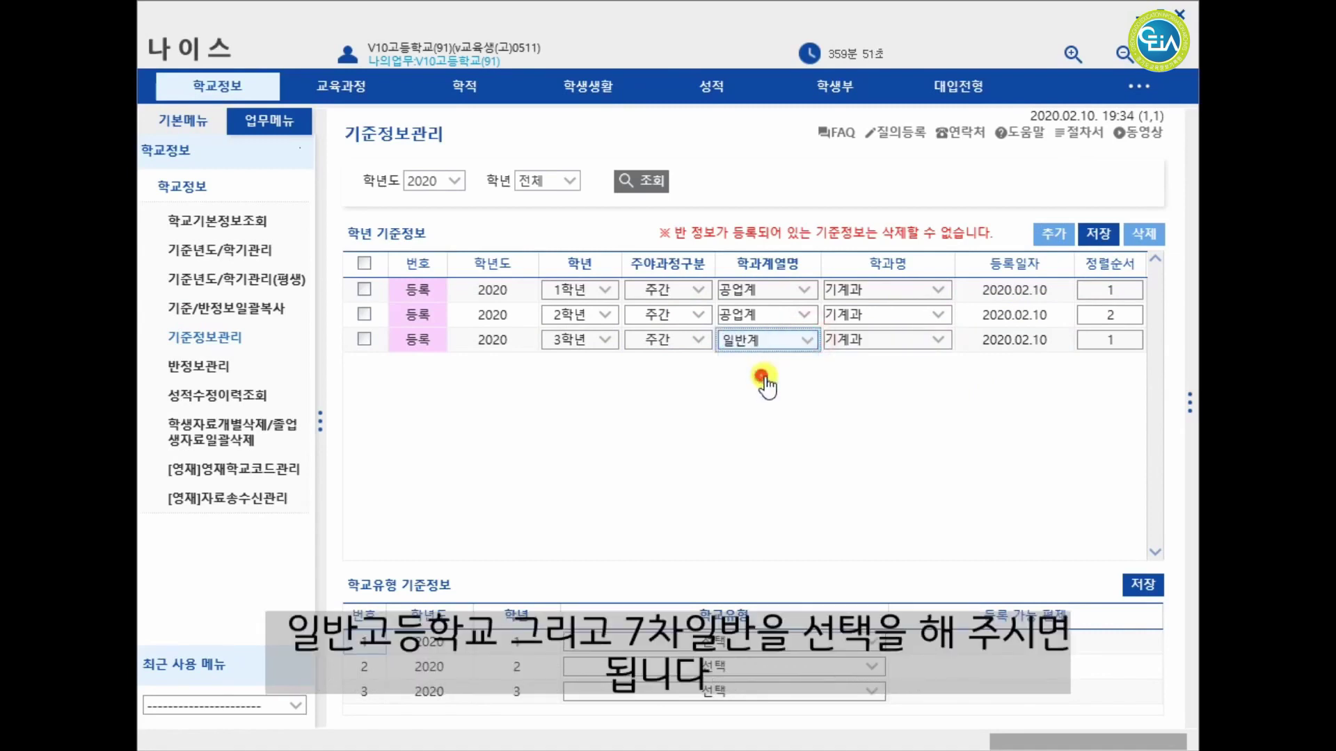
left_click(938, 341)
left_click(878, 378)
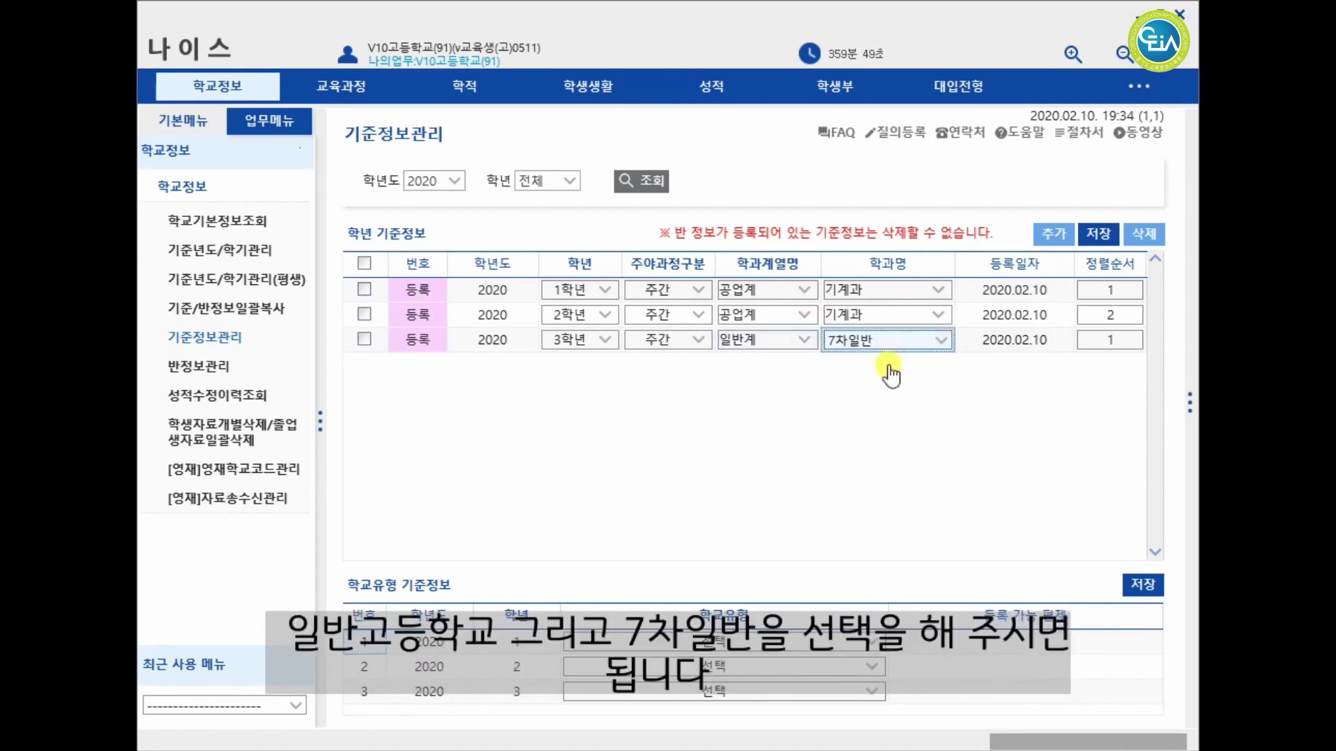
Step: Set the 3학년 row back to 학과계열명 공업계 and 학과명 기계과
left_click(804, 340)
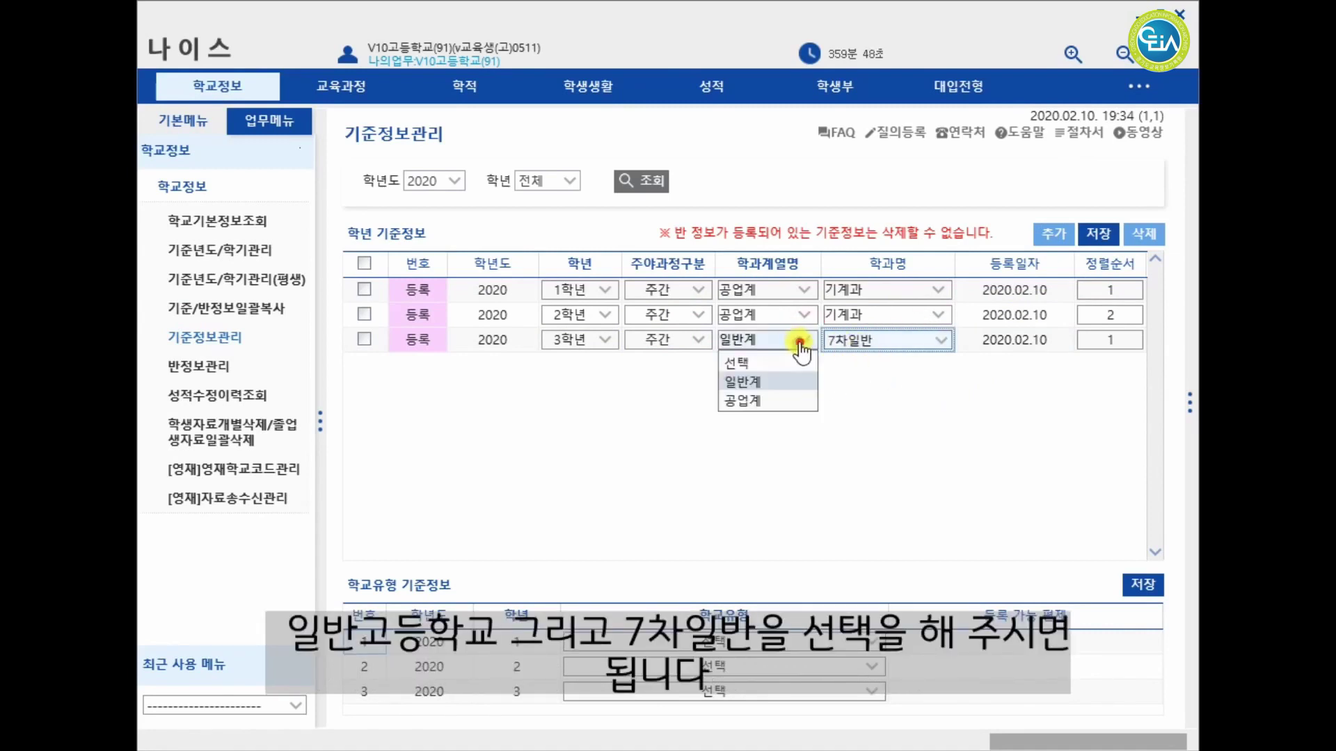
left_click(763, 398)
left_click(908, 341)
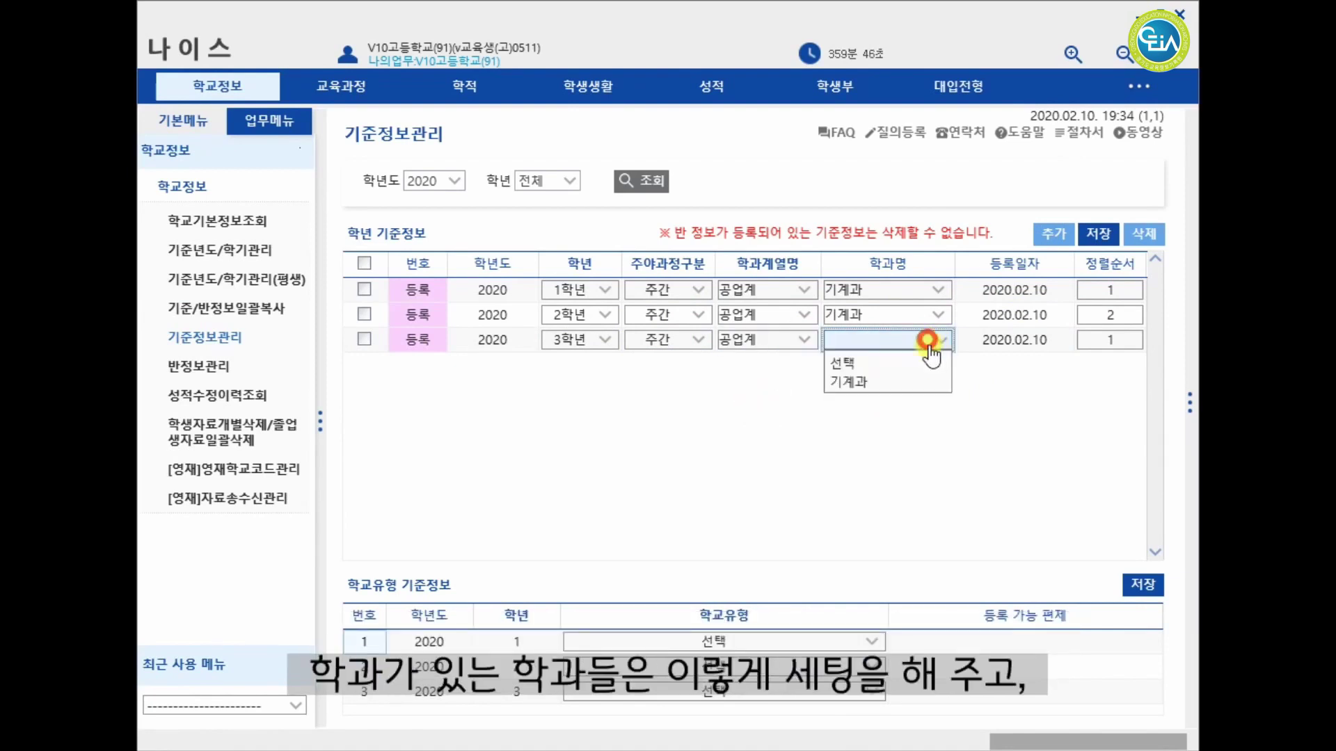
left_click(893, 381)
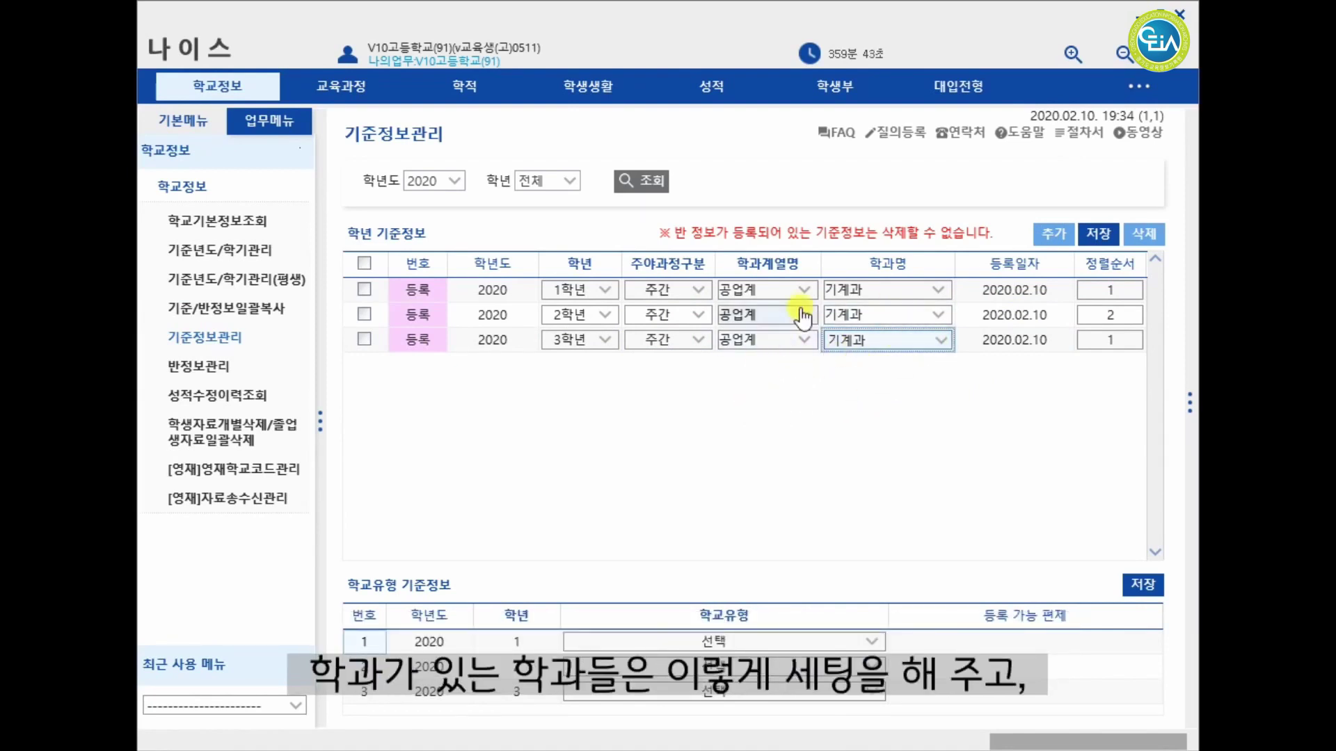
Step: Set the 3학년 row's 정렬순서 to 3 and save the 학년 기준정보 rows
left_click(1113, 340)
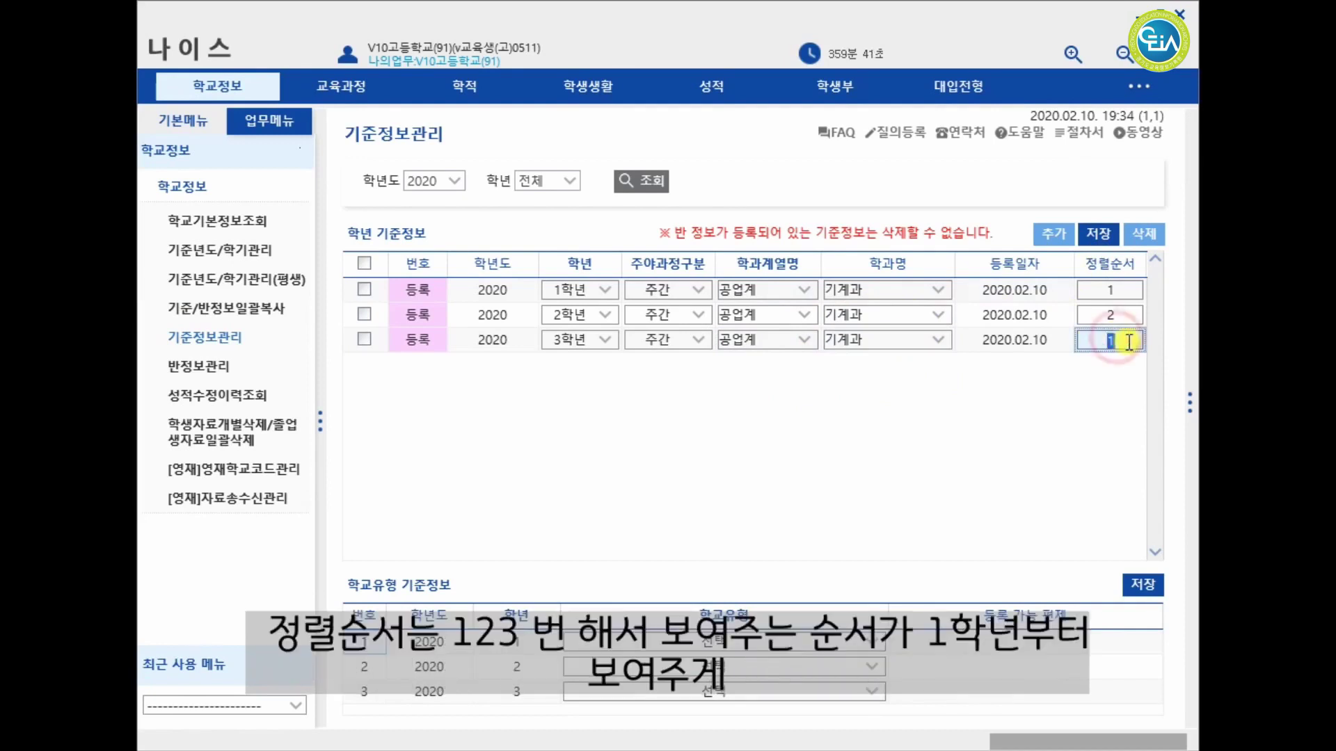
type("3")
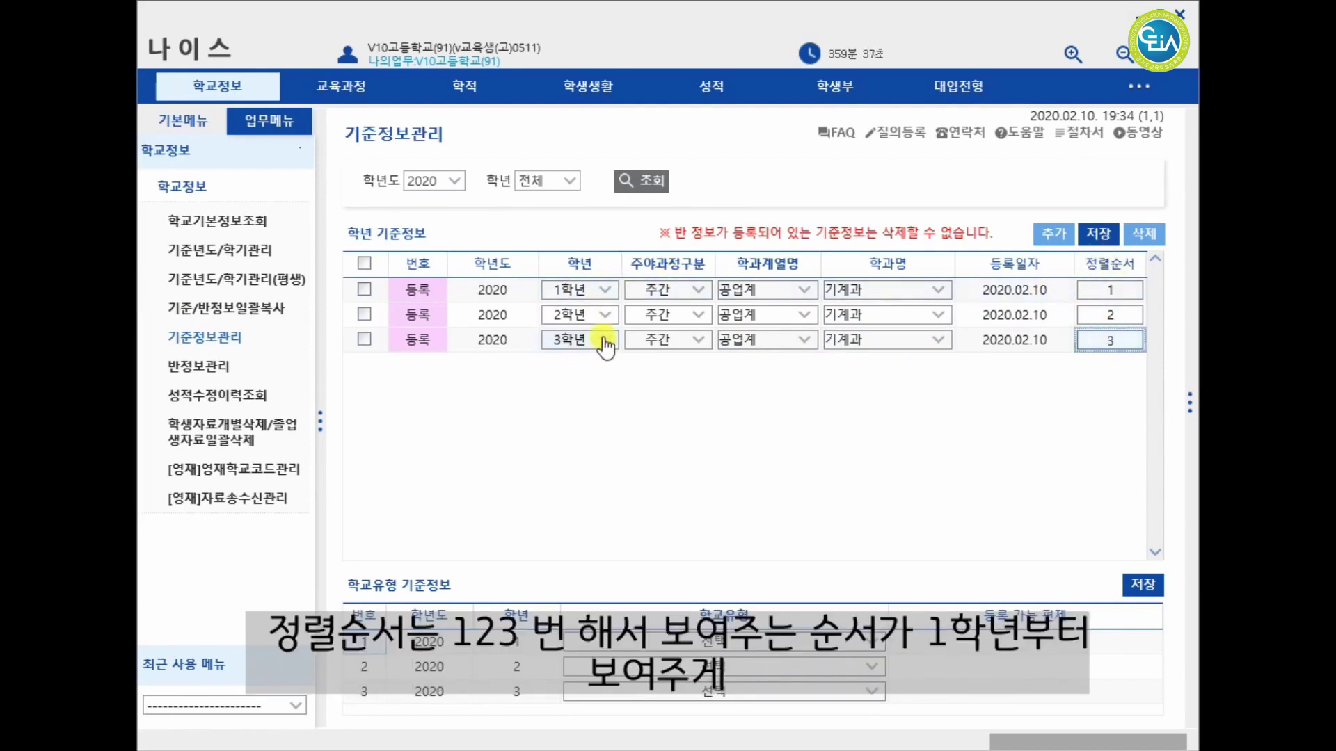
left_click(1099, 235)
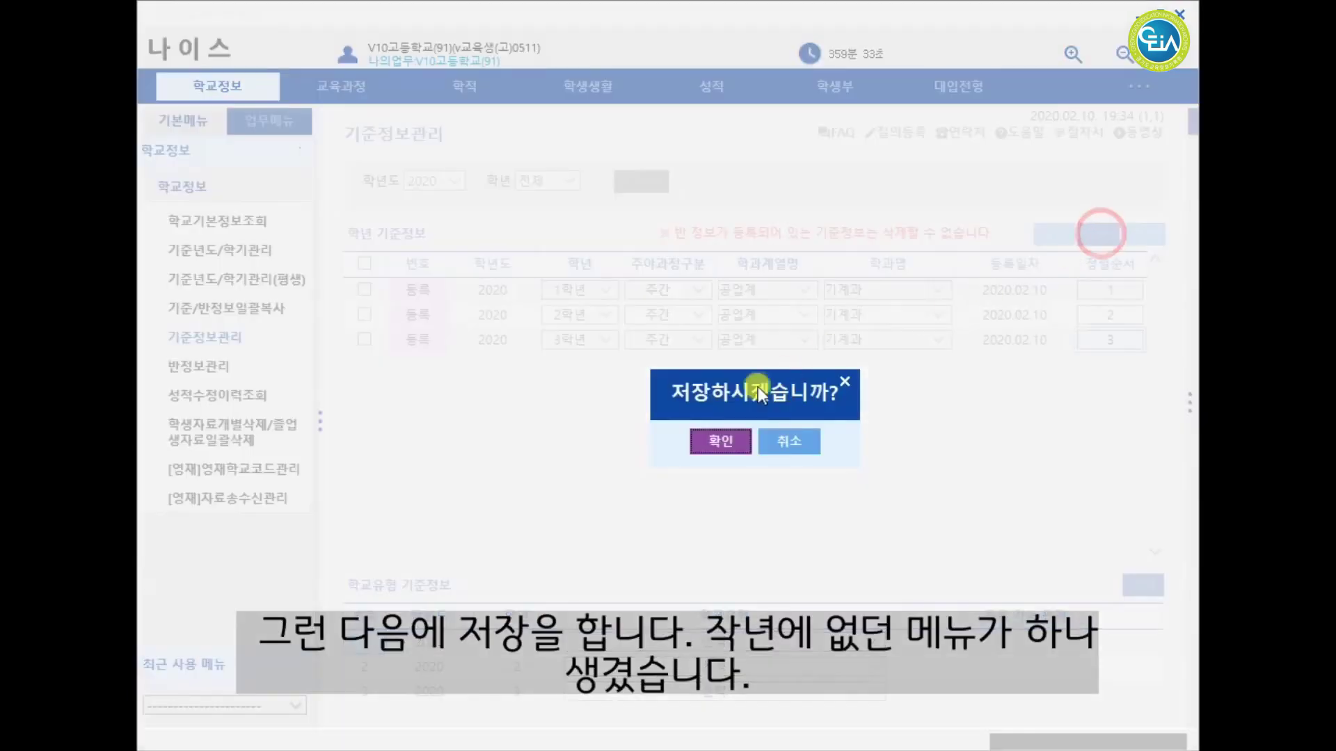
left_click(756, 445)
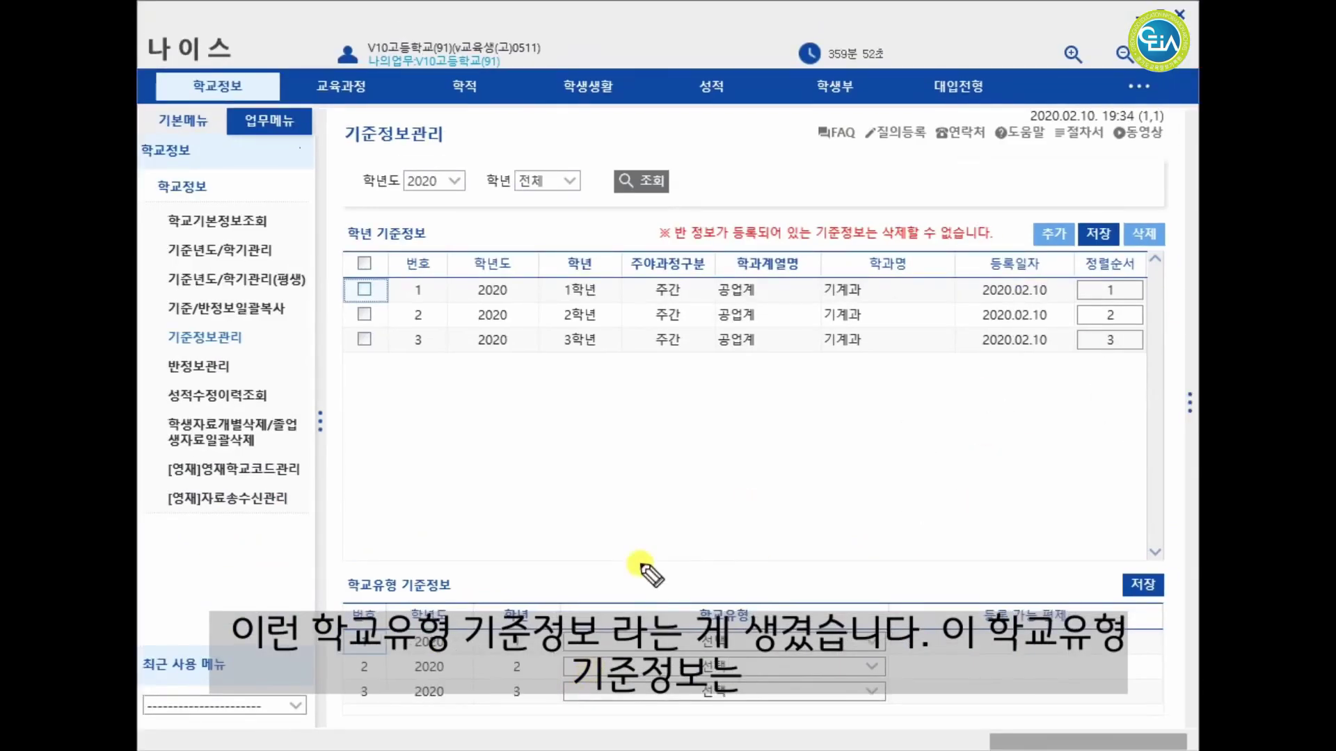
mouse_move(727, 710)
left_mouse_down()
mouse_move(677, 599)
mouse_move(758, 699)
mouse_move(747, 622)
left_mouse_up()
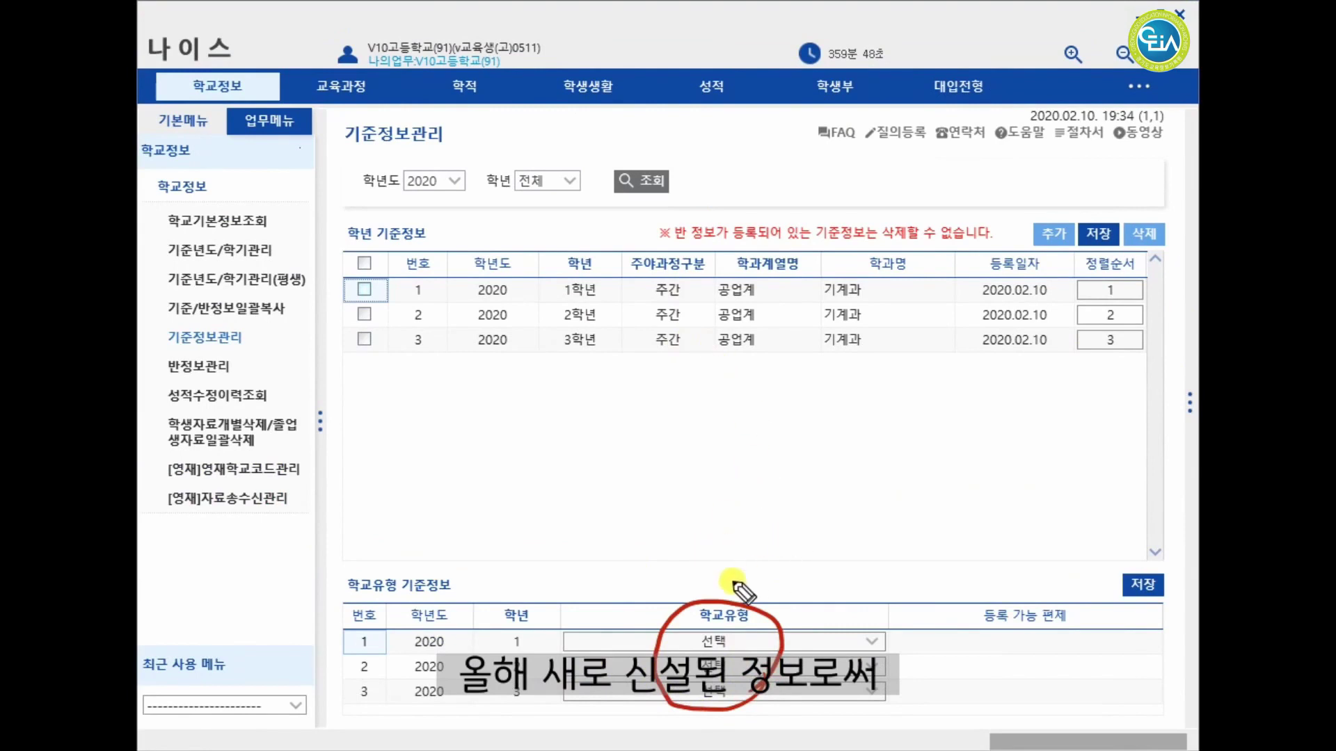
left_click_drag(780, 551, 741, 594)
mouse_move(741, 595)
left_mouse_down()
mouse_move(928, 567)
mouse_move(991, 584)
left_mouse_up()
left_click_drag(977, 562, 992, 585)
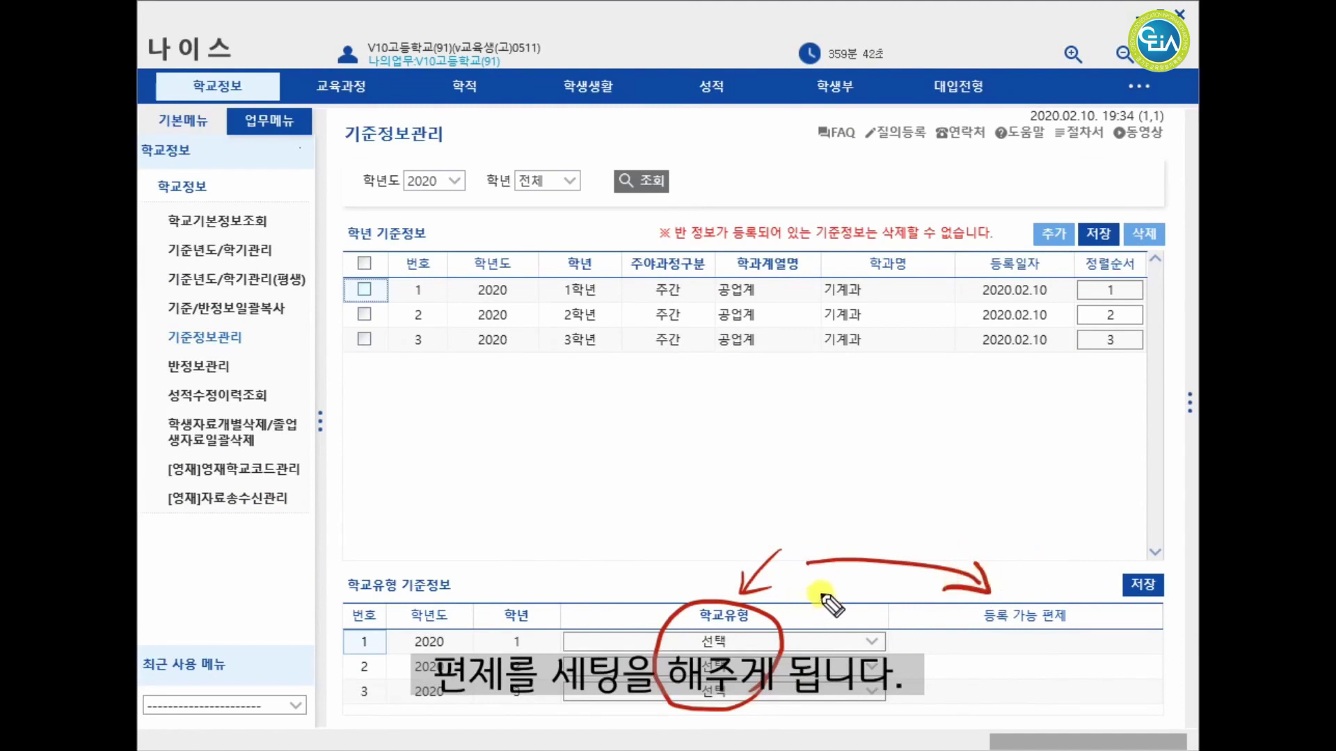
key("Escape")
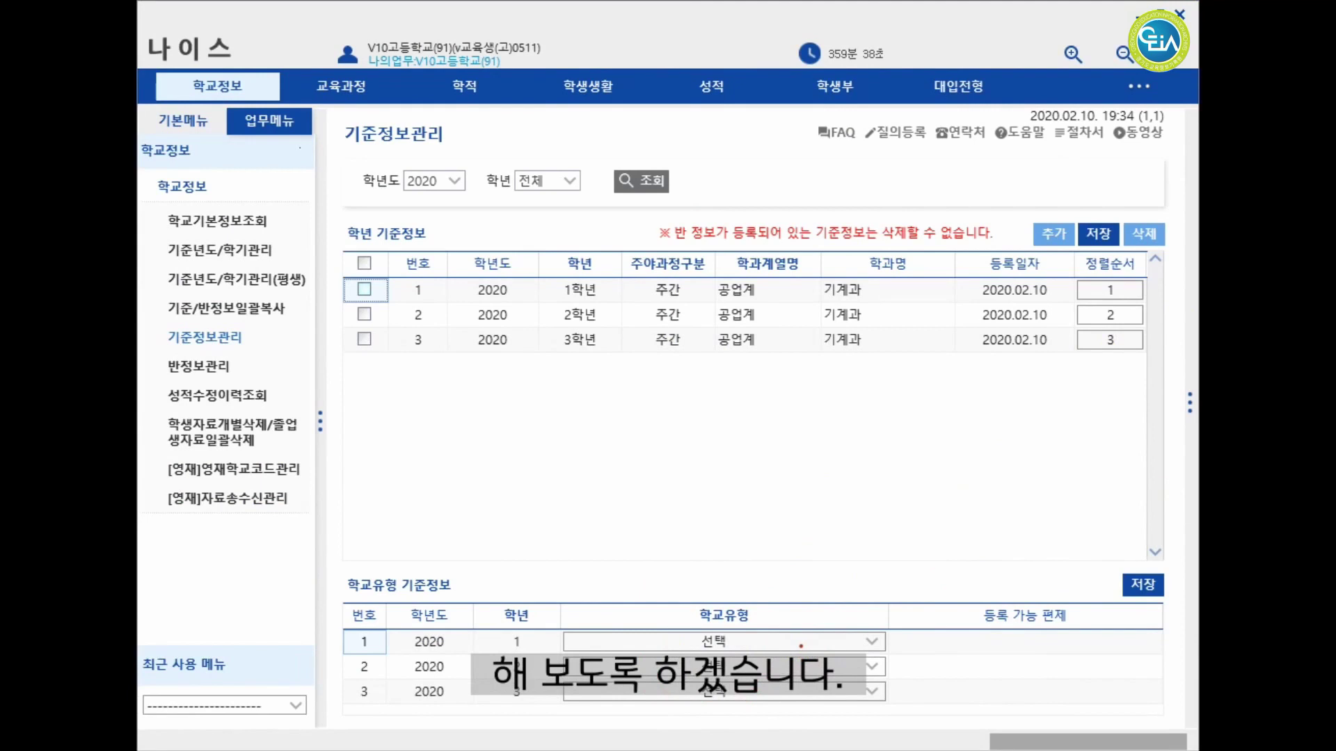
Step: Set the 학교유형 of all three grades to 특성화고 (마이스터고 포함) and save the 학교유형 기준정보
left_click(873, 640)
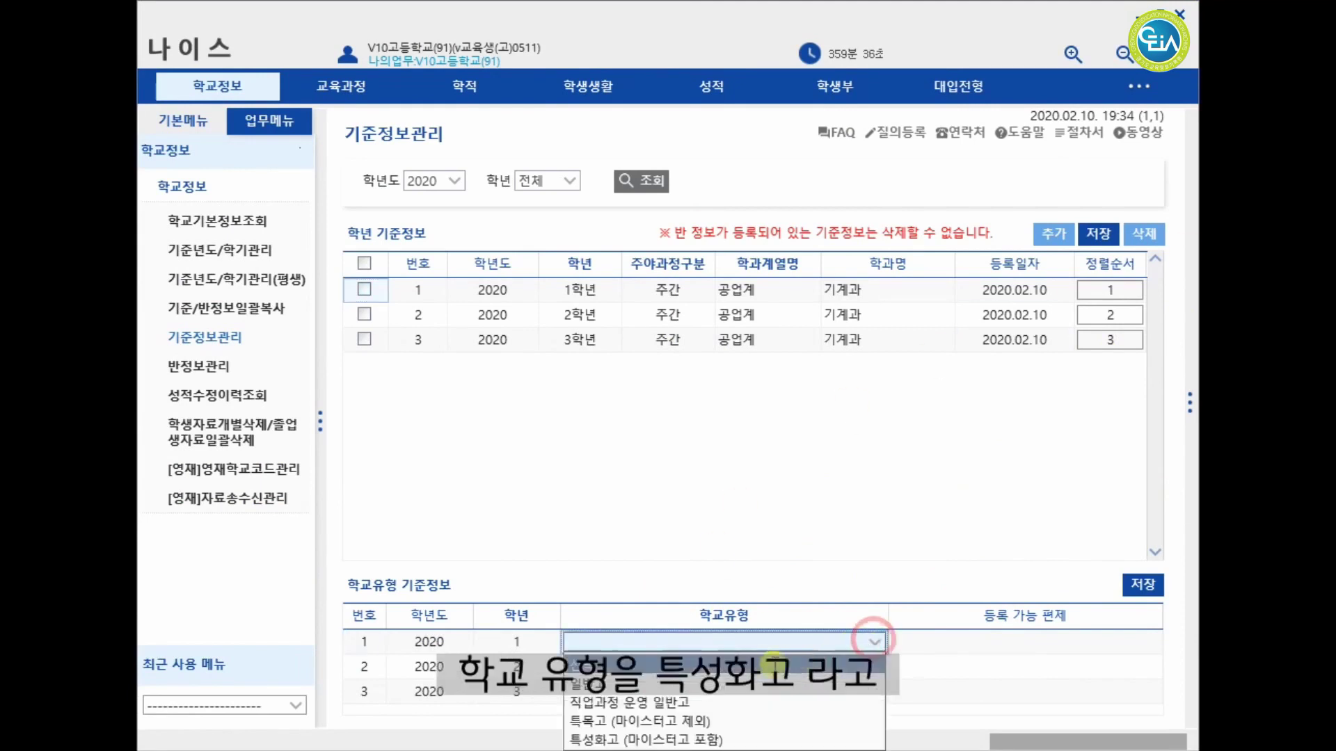
left_click(647, 740)
left_click(821, 667)
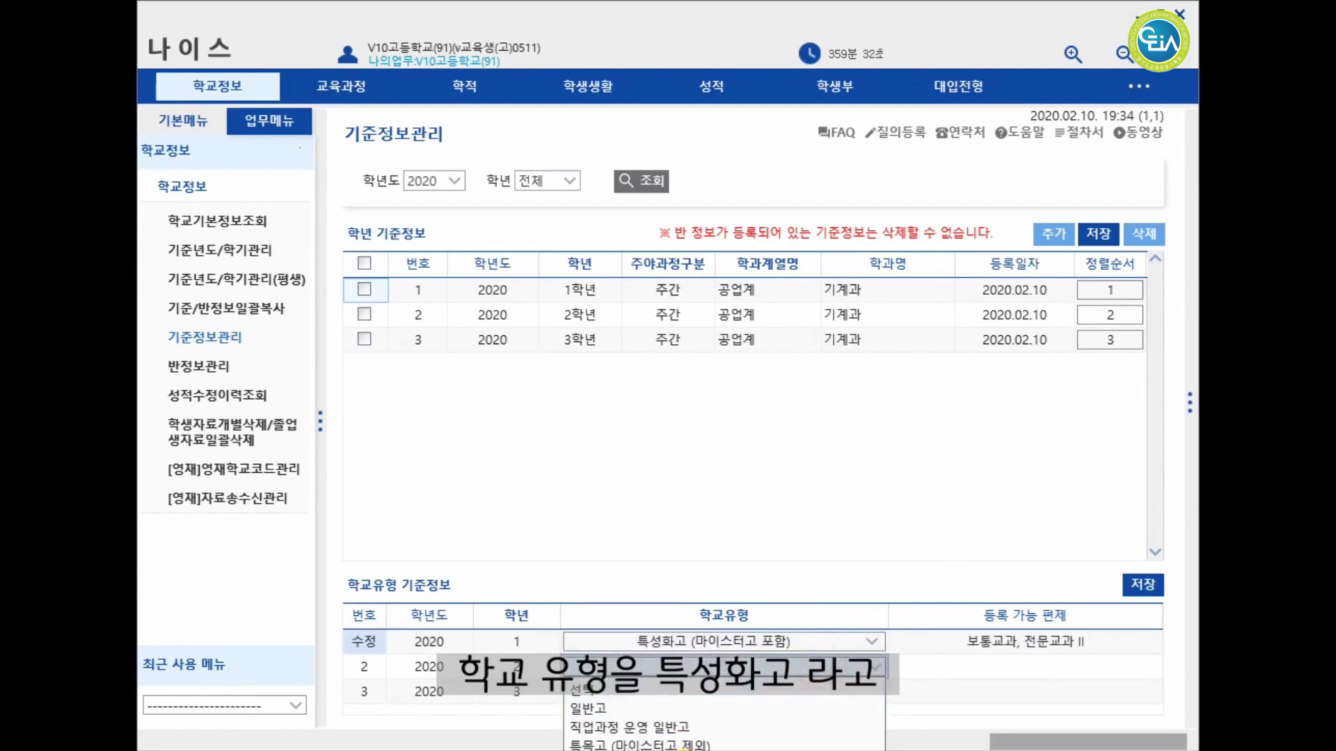
left_click(695, 748)
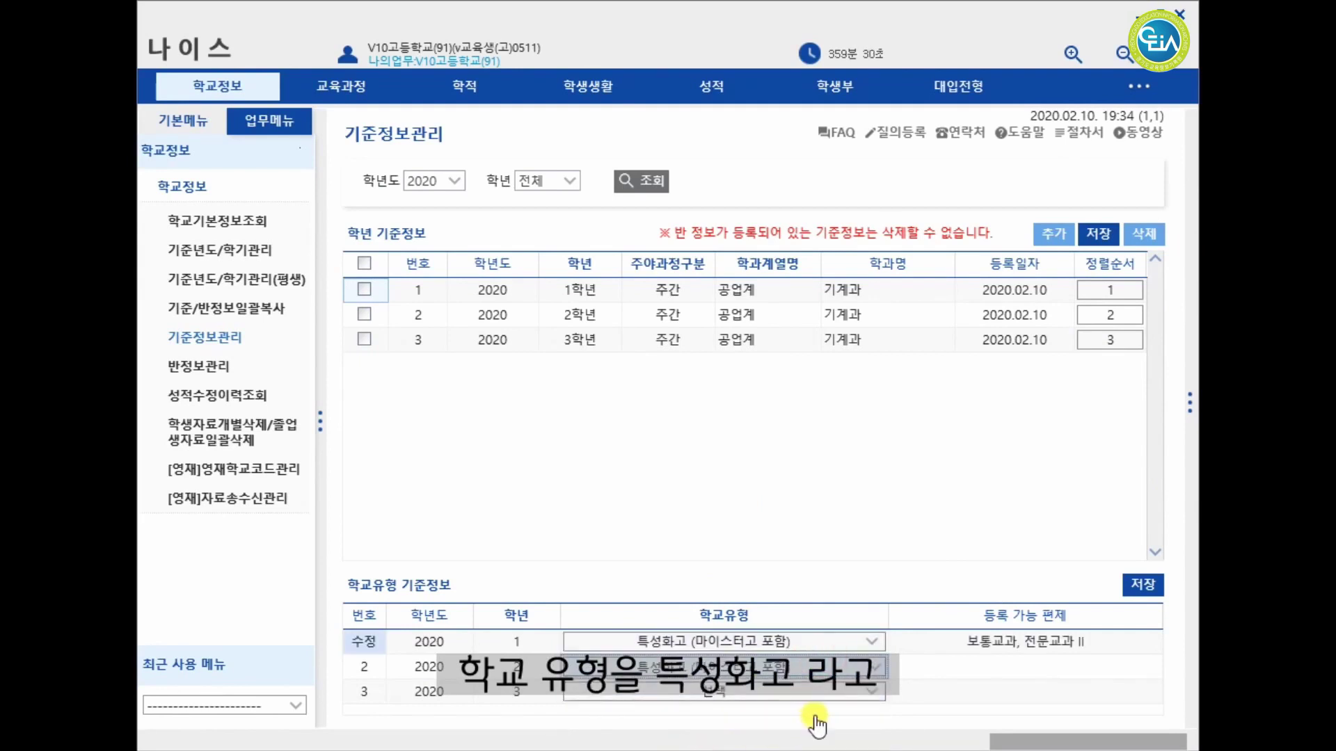
left_click(865, 695)
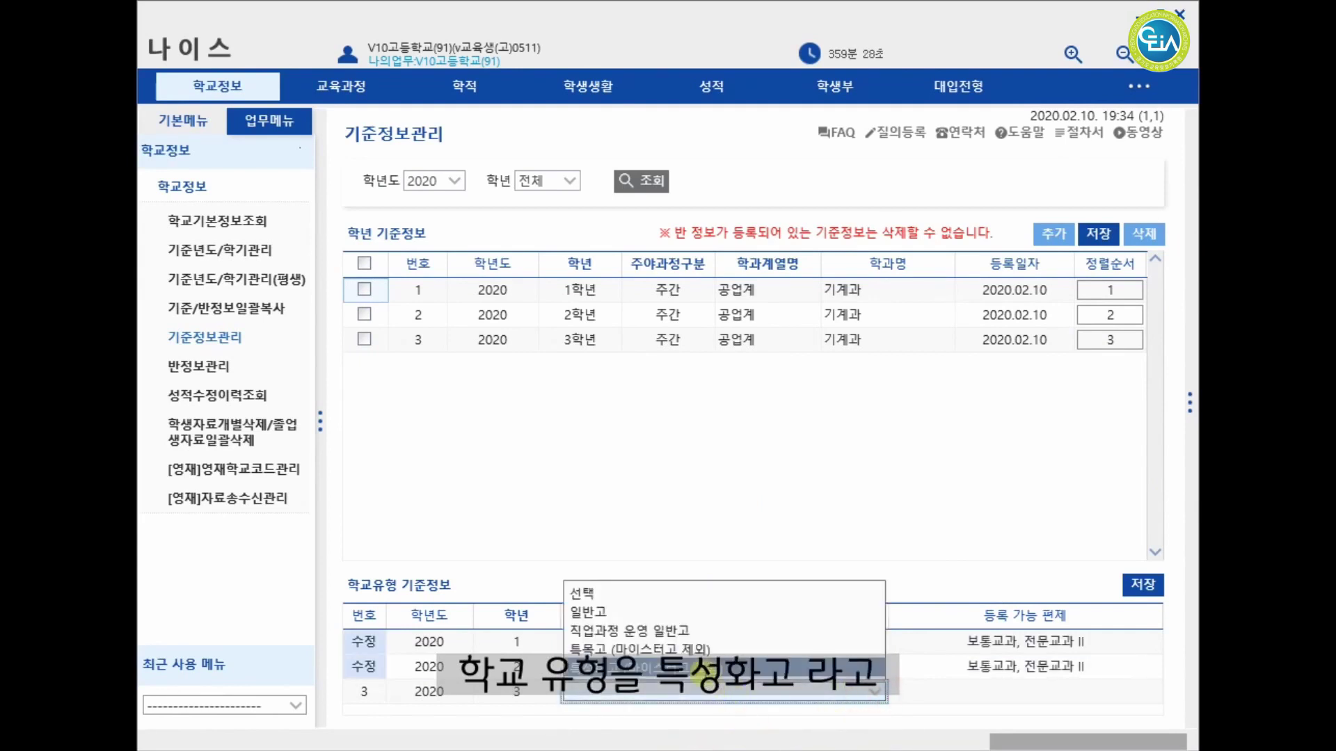
left_click(827, 720)
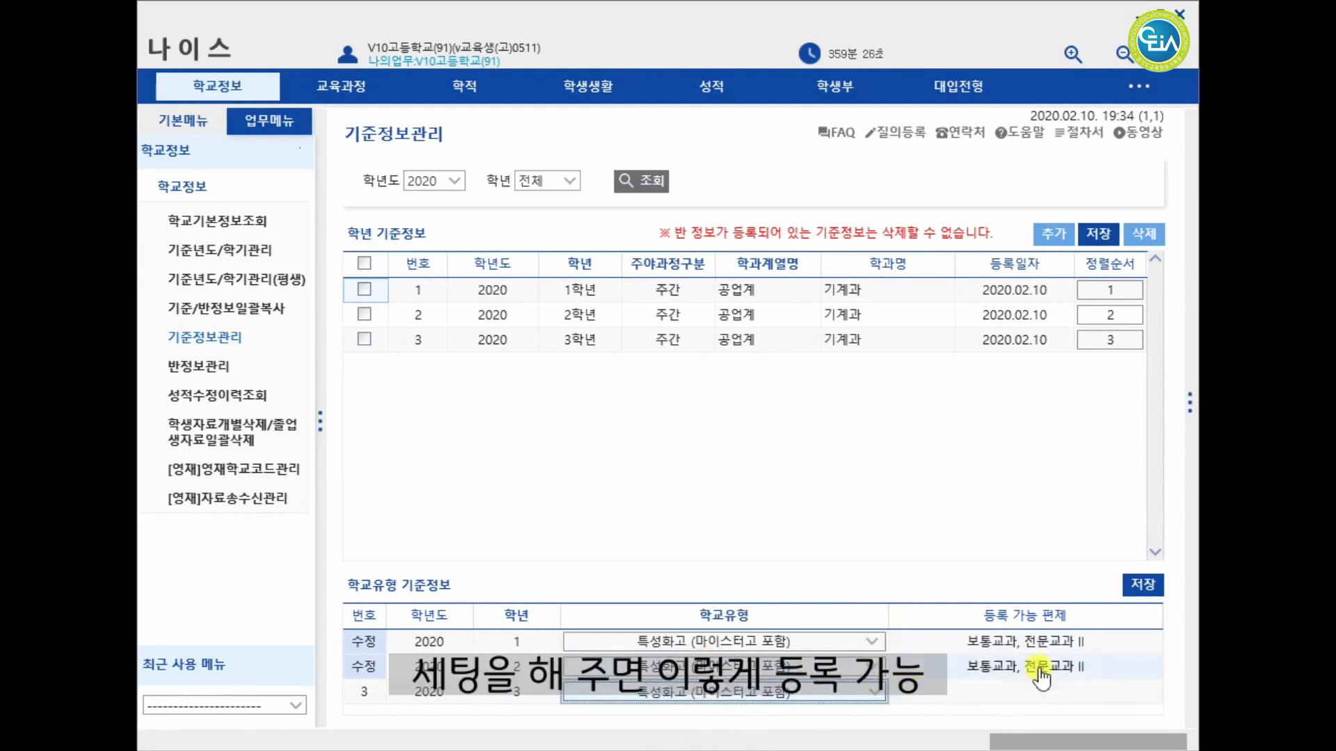
left_click(1142, 585)
left_click(733, 438)
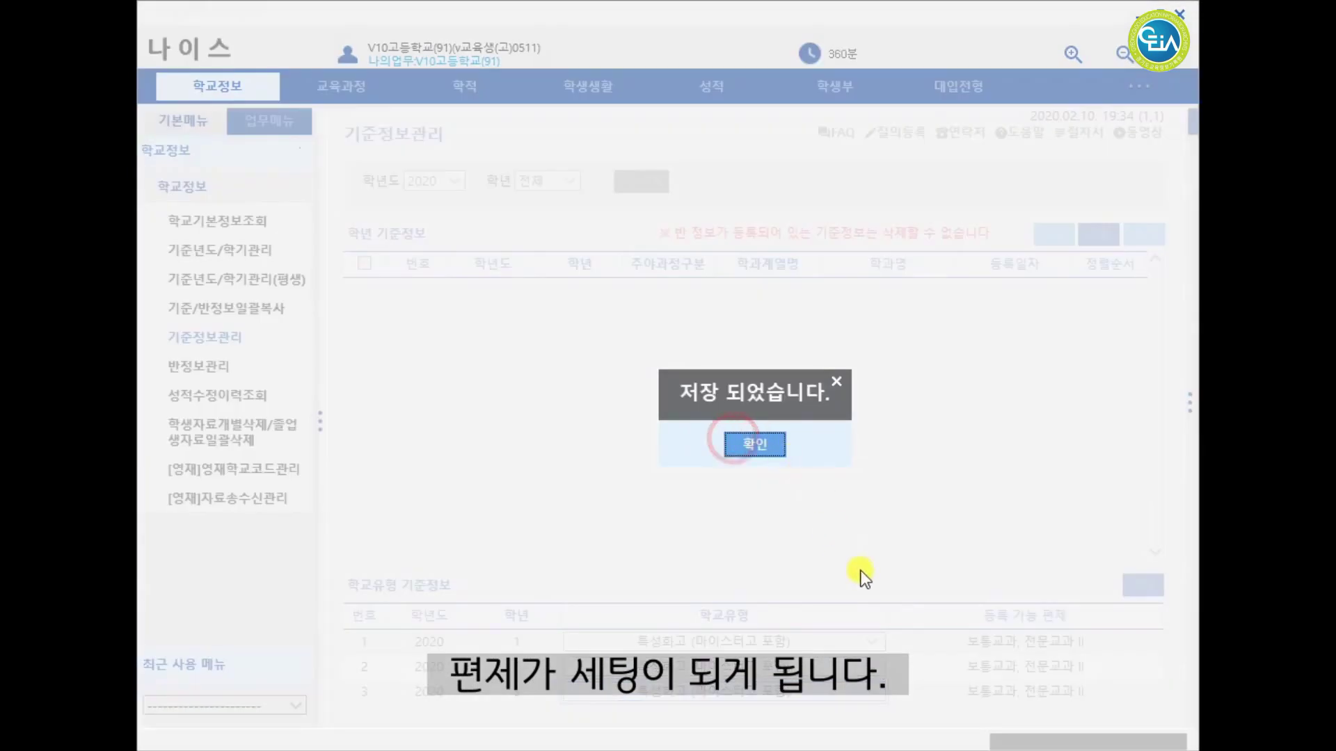
left_click(758, 441)
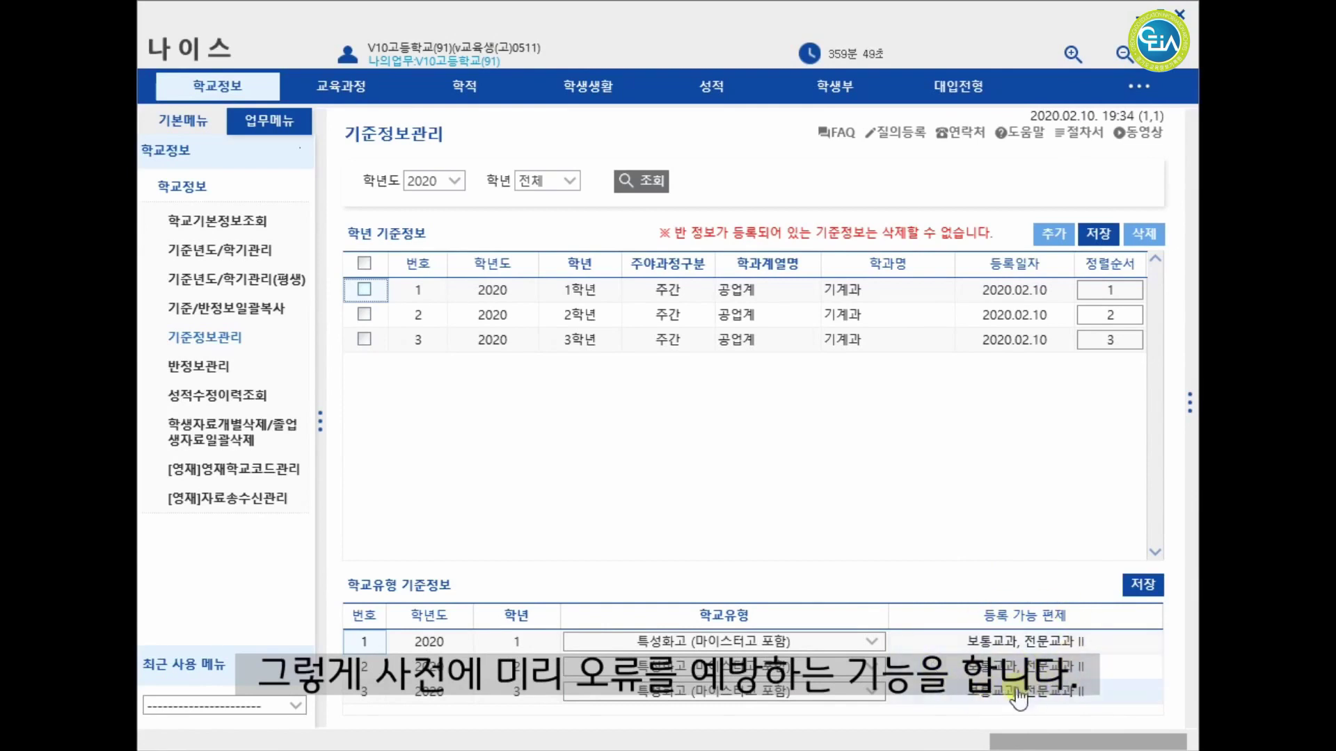
Step: Set grade 1's 학교유형 to 일반고 and save the 학교유형 기준정보
left_click(871, 647)
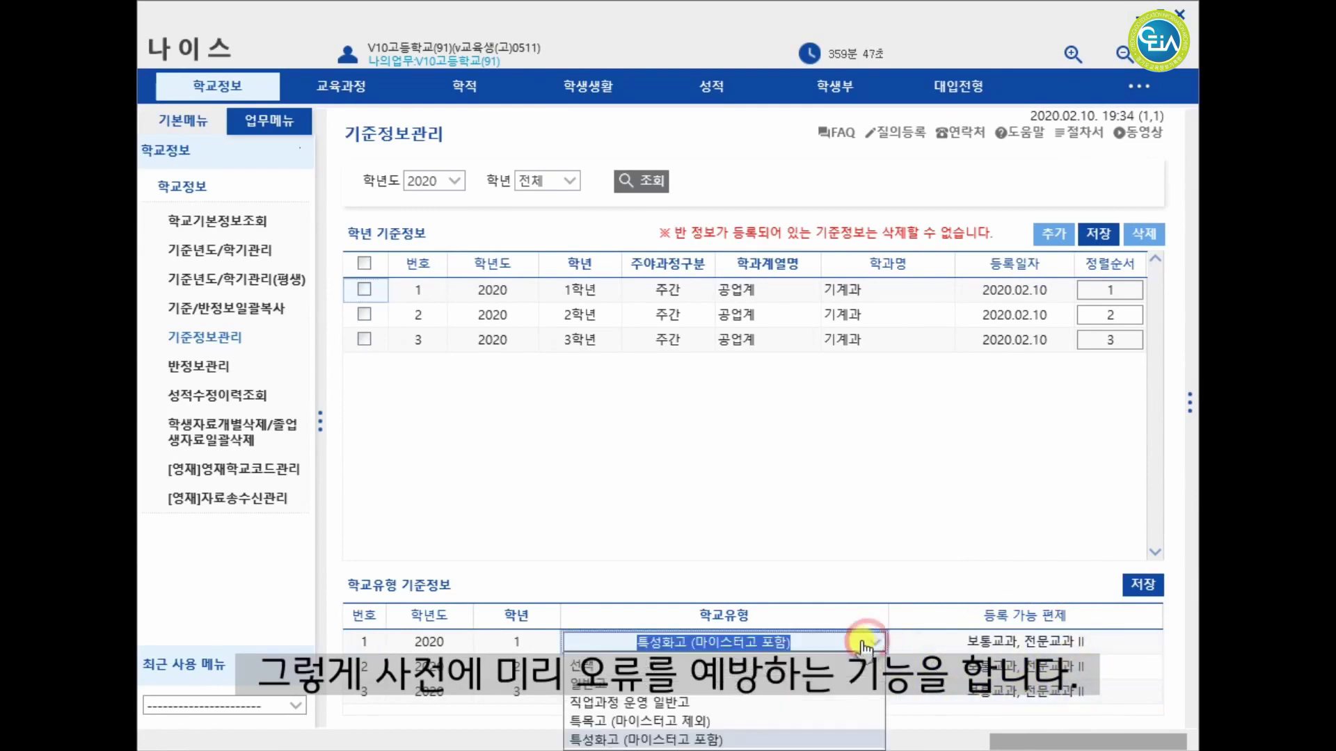
left_click(616, 686)
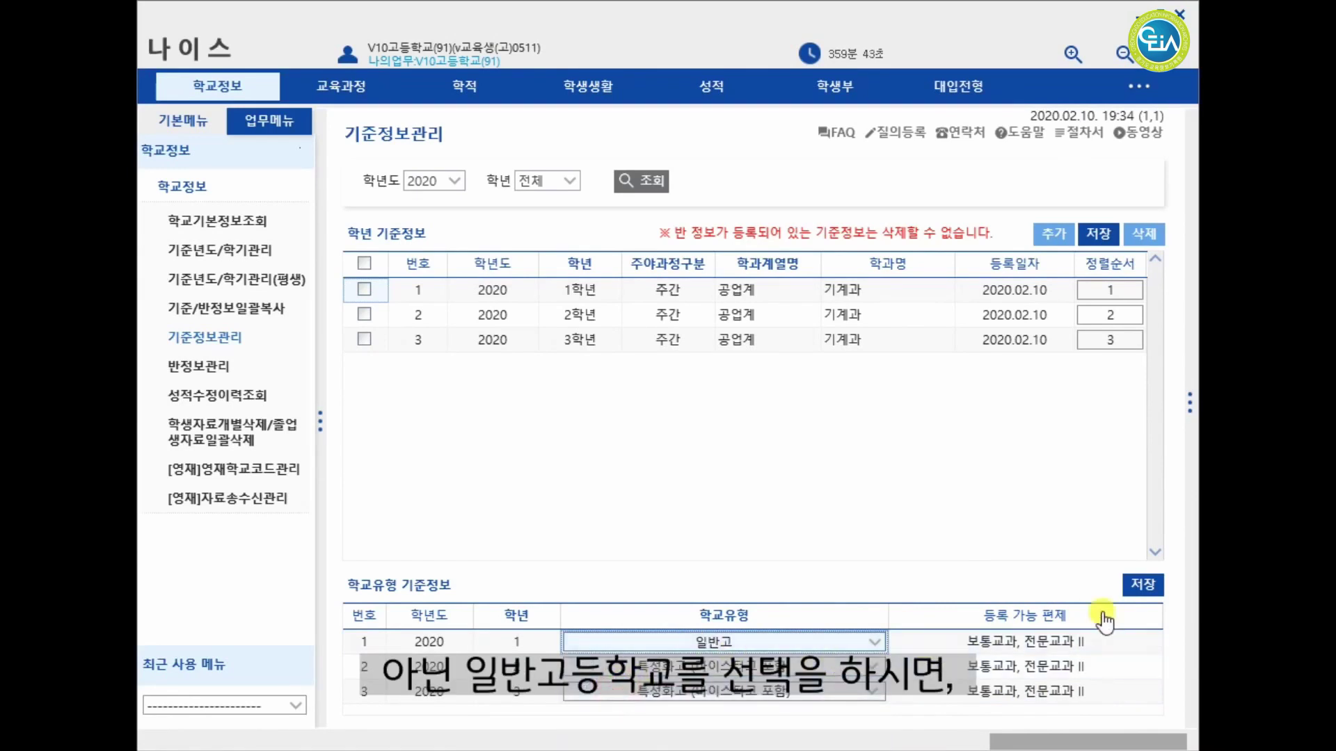
left_click(1142, 585)
left_click(707, 440)
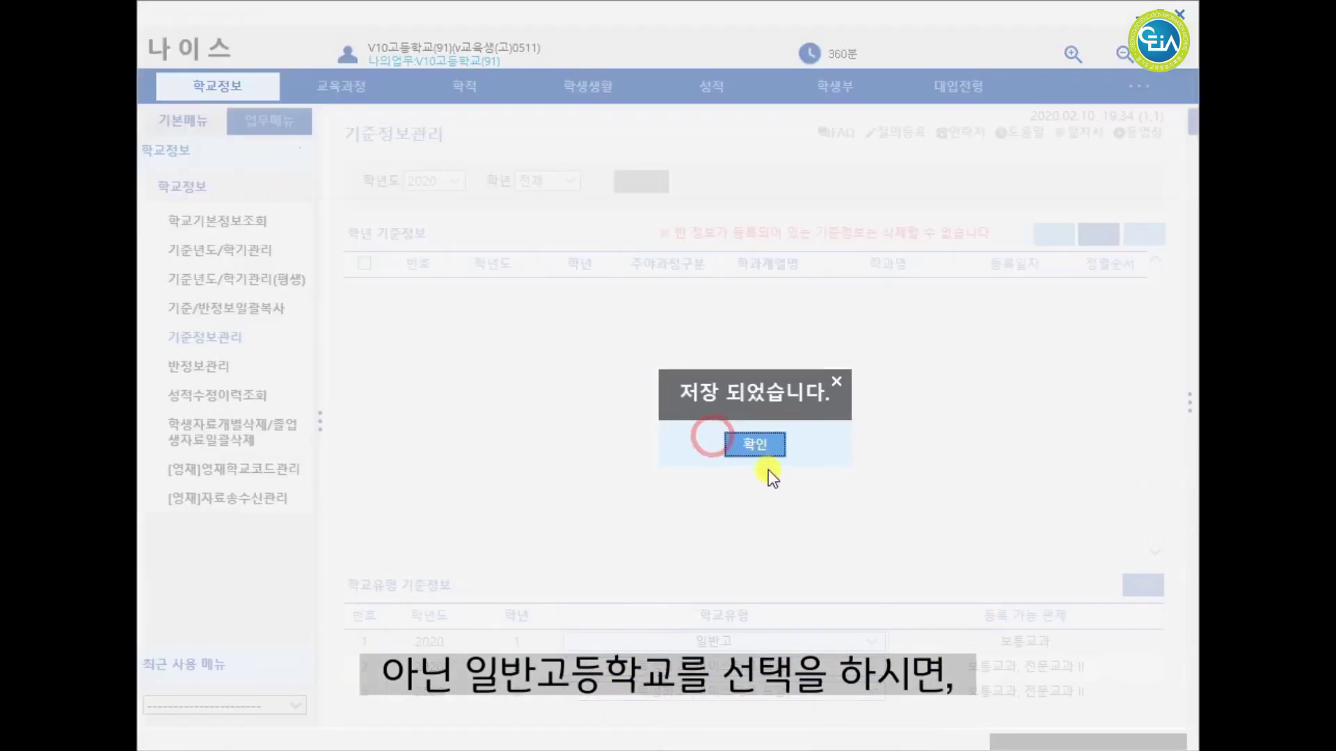
left_click(733, 447)
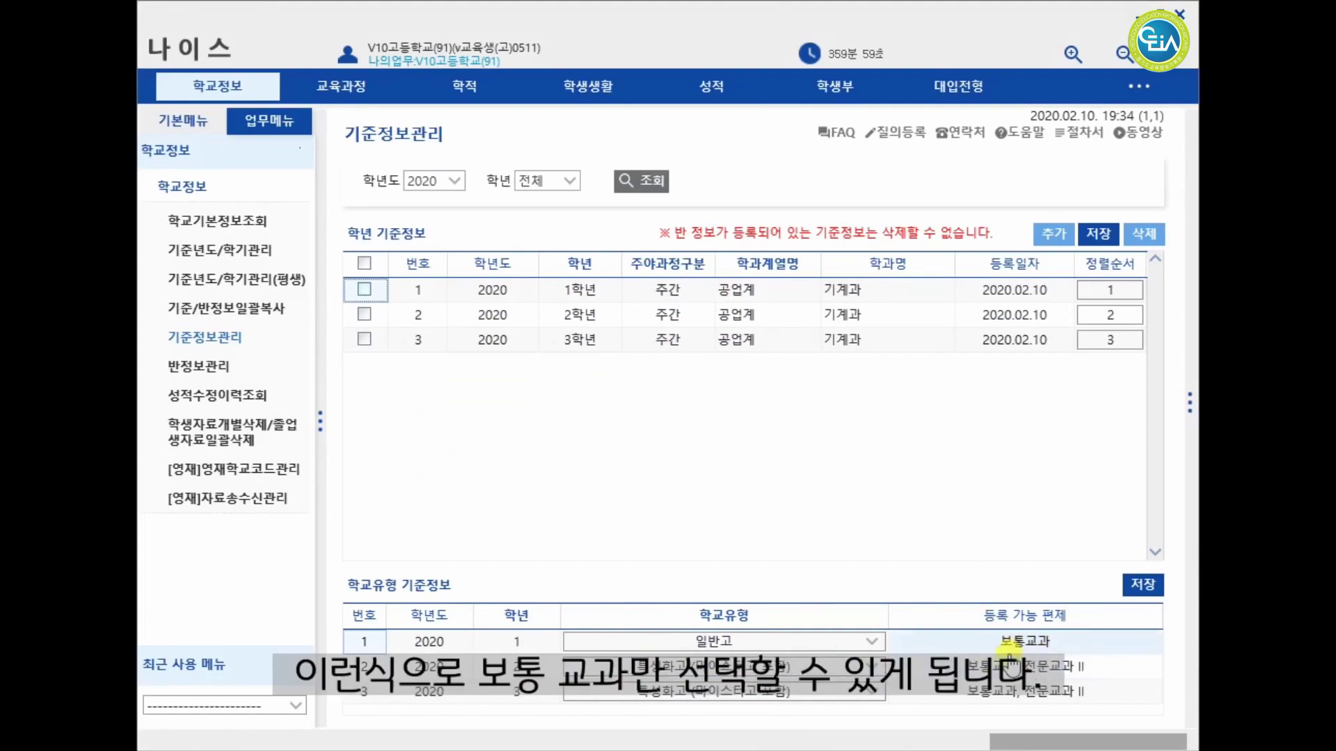
Step: Set grade 1's 학교유형 to 특성화고 (마이스터고 포함) and grade 2's to 특목고 (마이스터고 제외), and save the 학교유형 기준정보
left_click(872, 644)
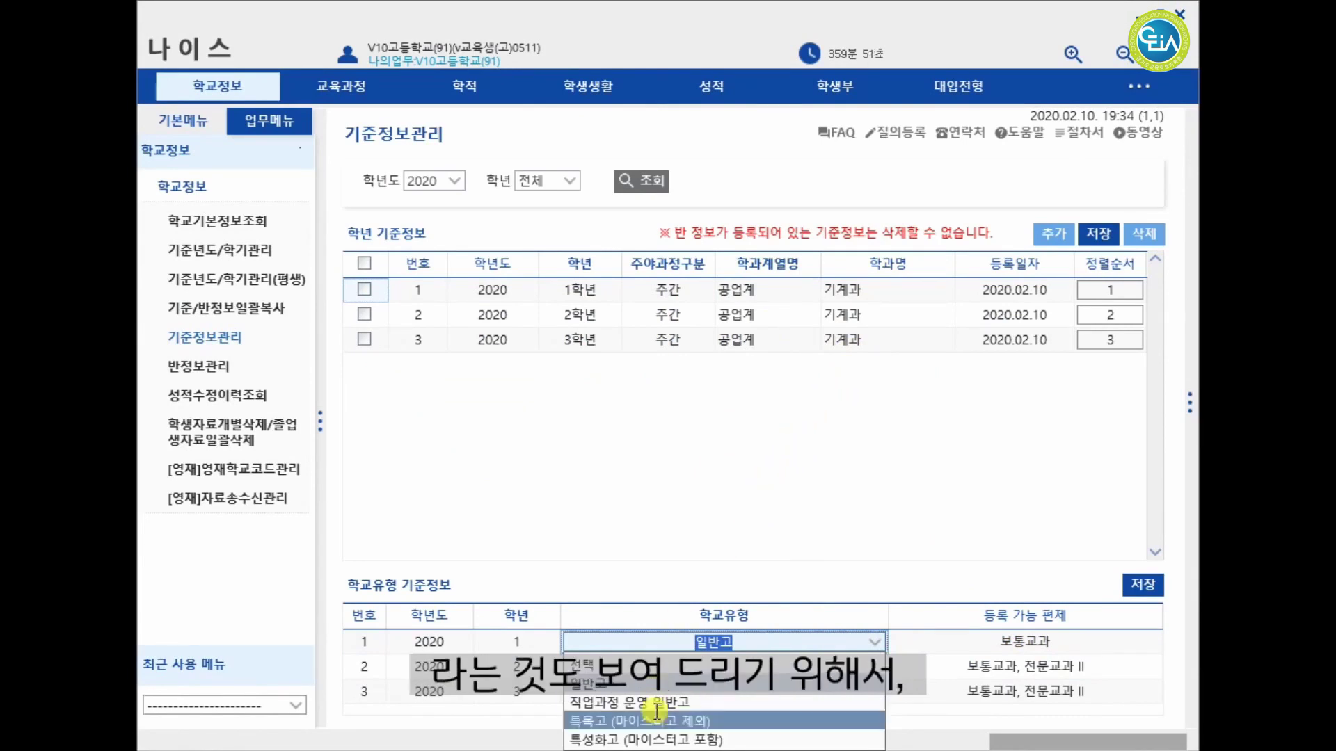
left_click(692, 739)
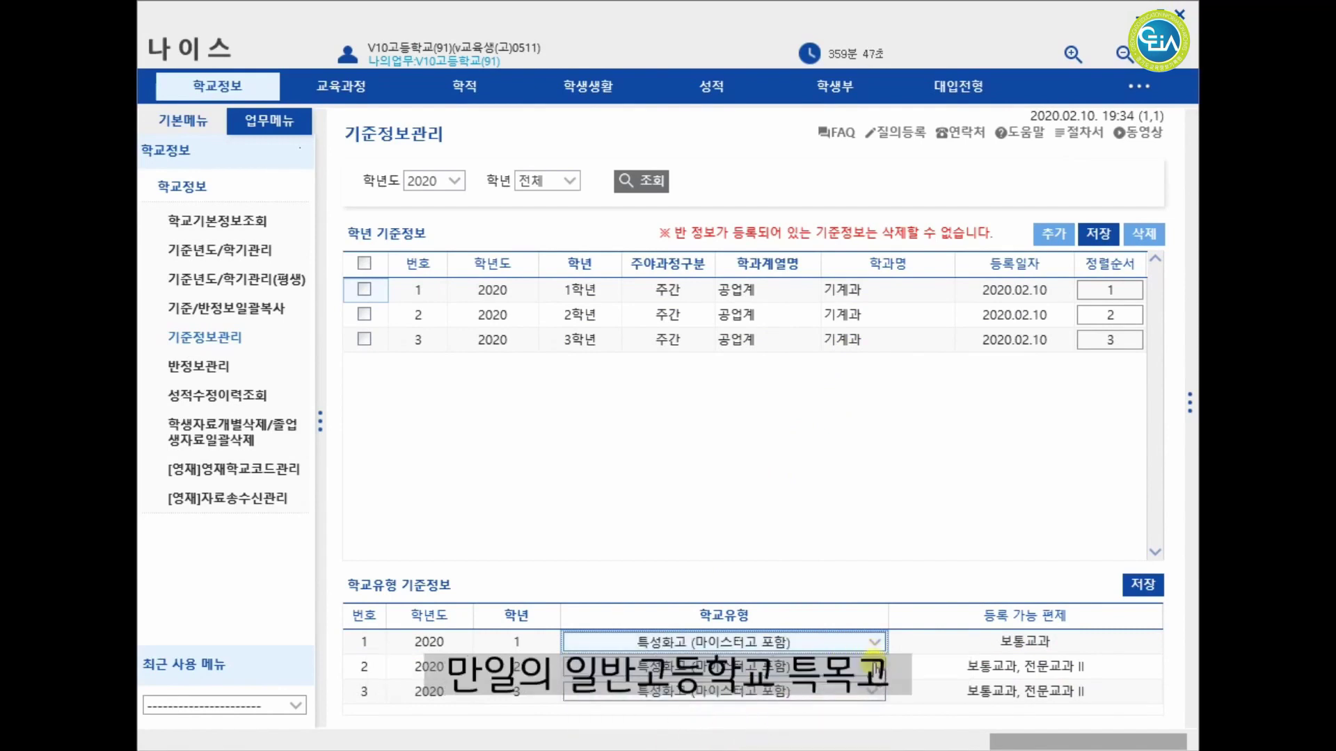
left_click(873, 667)
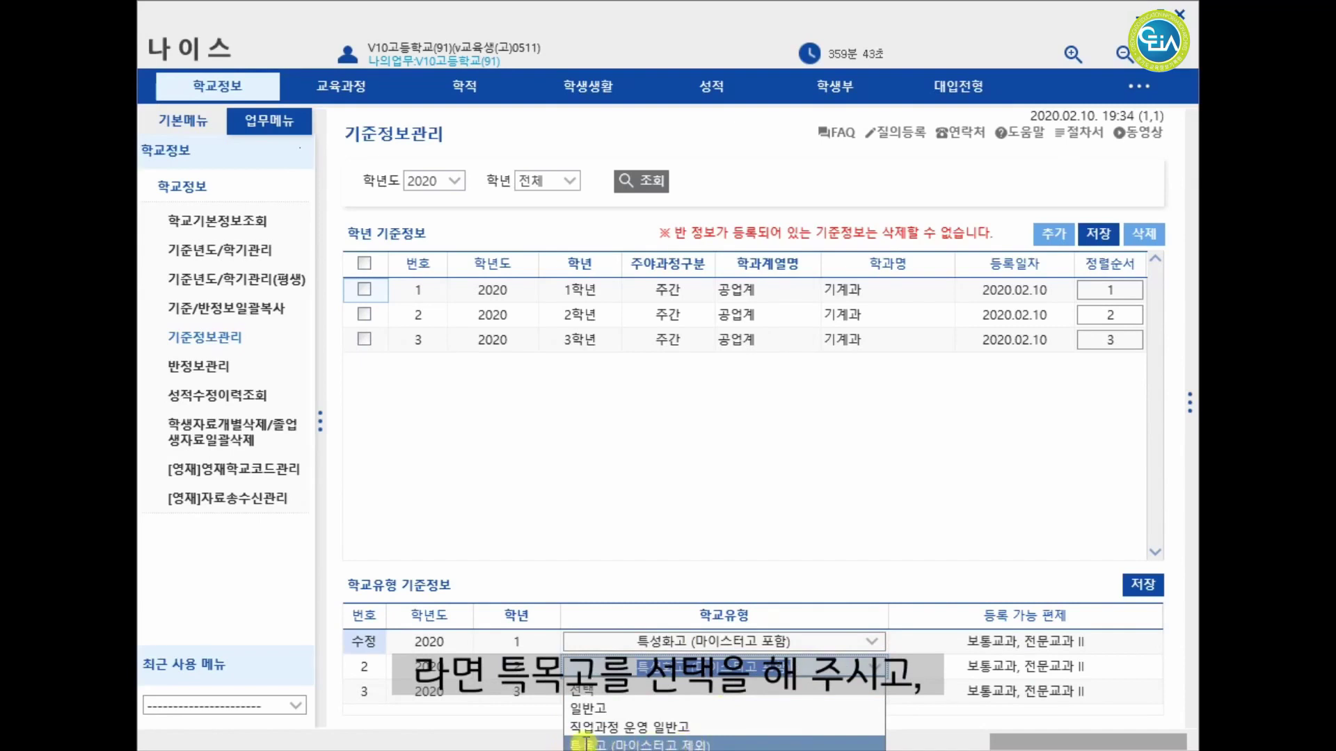
left_click(660, 743)
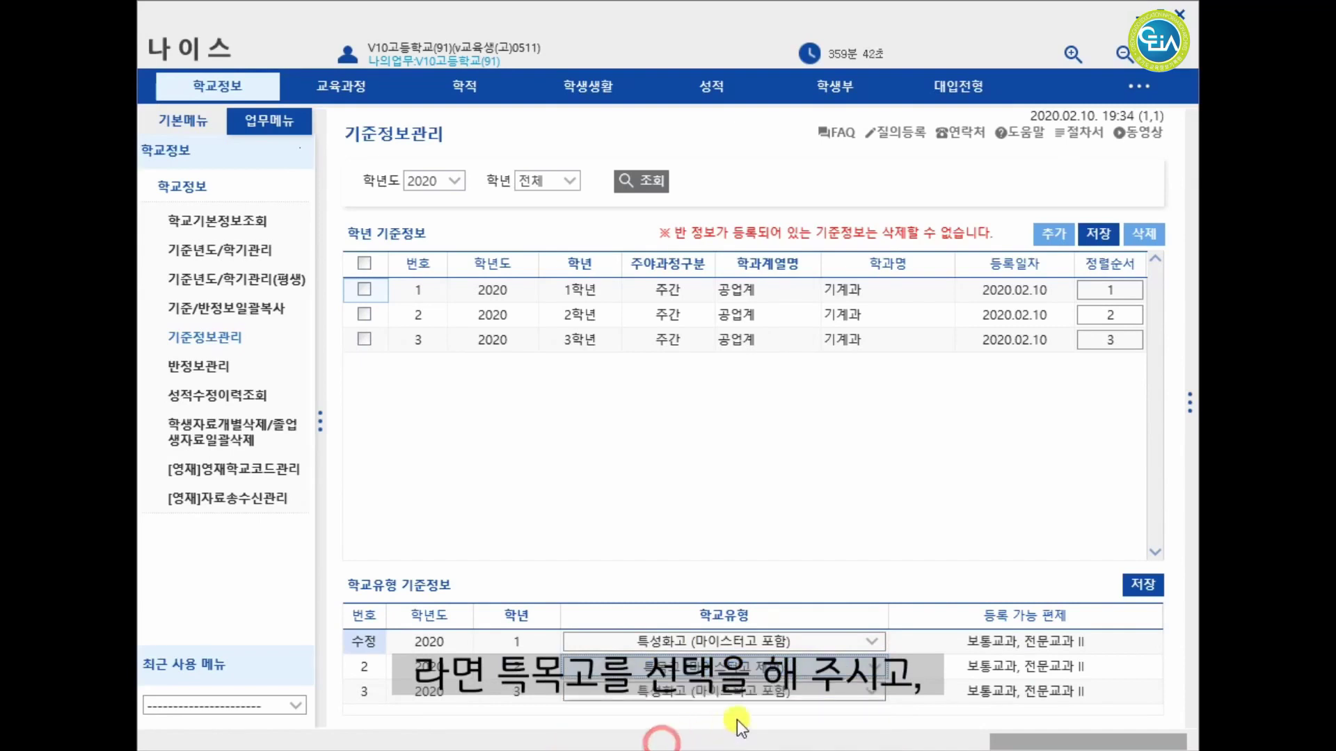
left_click(1148, 587)
left_click(730, 441)
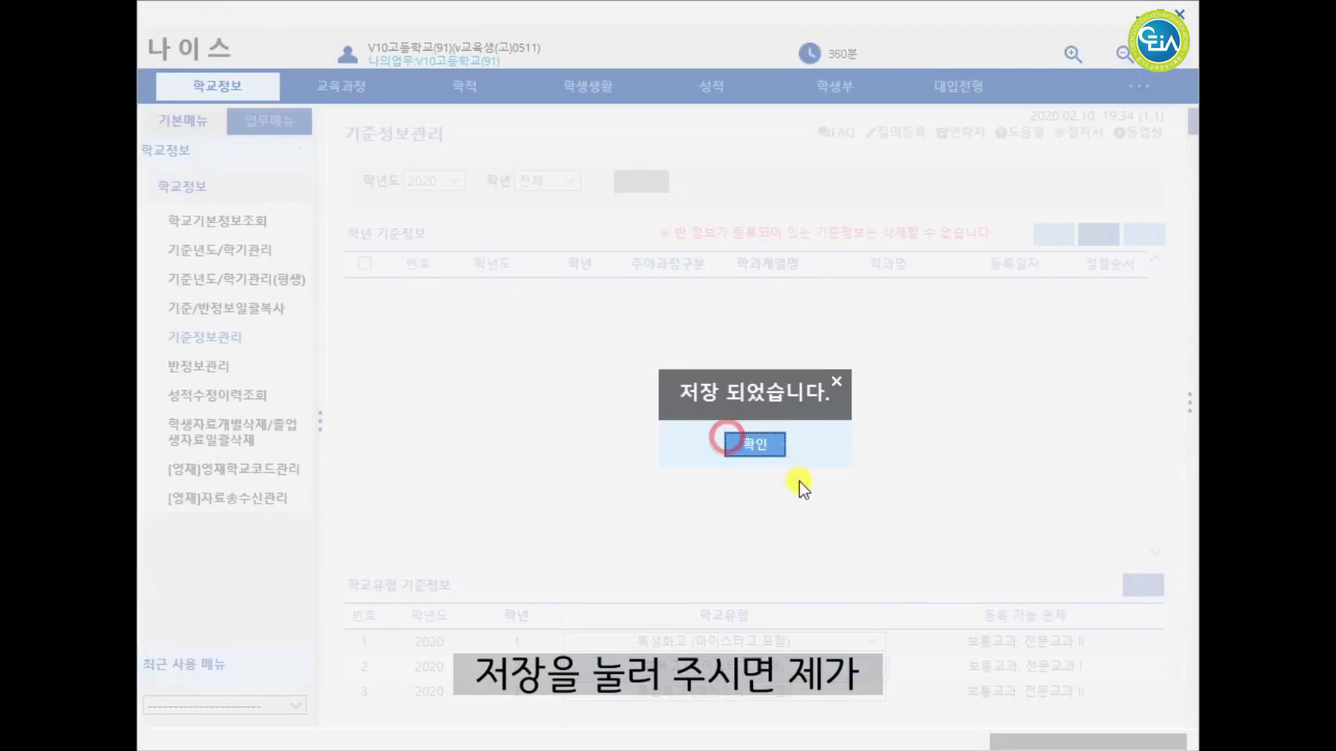
left_click(754, 445)
Step: Change grade 1's 학교유형 to 일반고 and save, so each of the three grades has a different school type
left_click(811, 642)
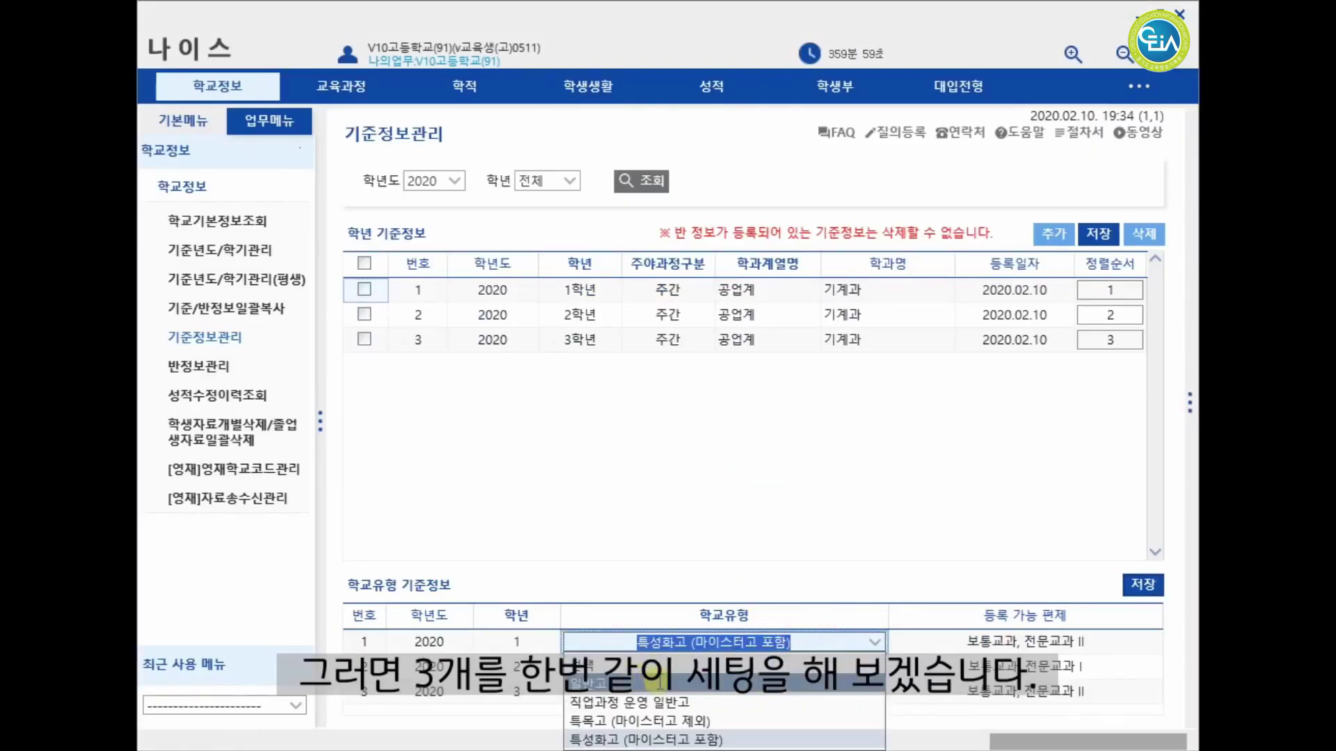
left_click(659, 683)
left_click(1134, 587)
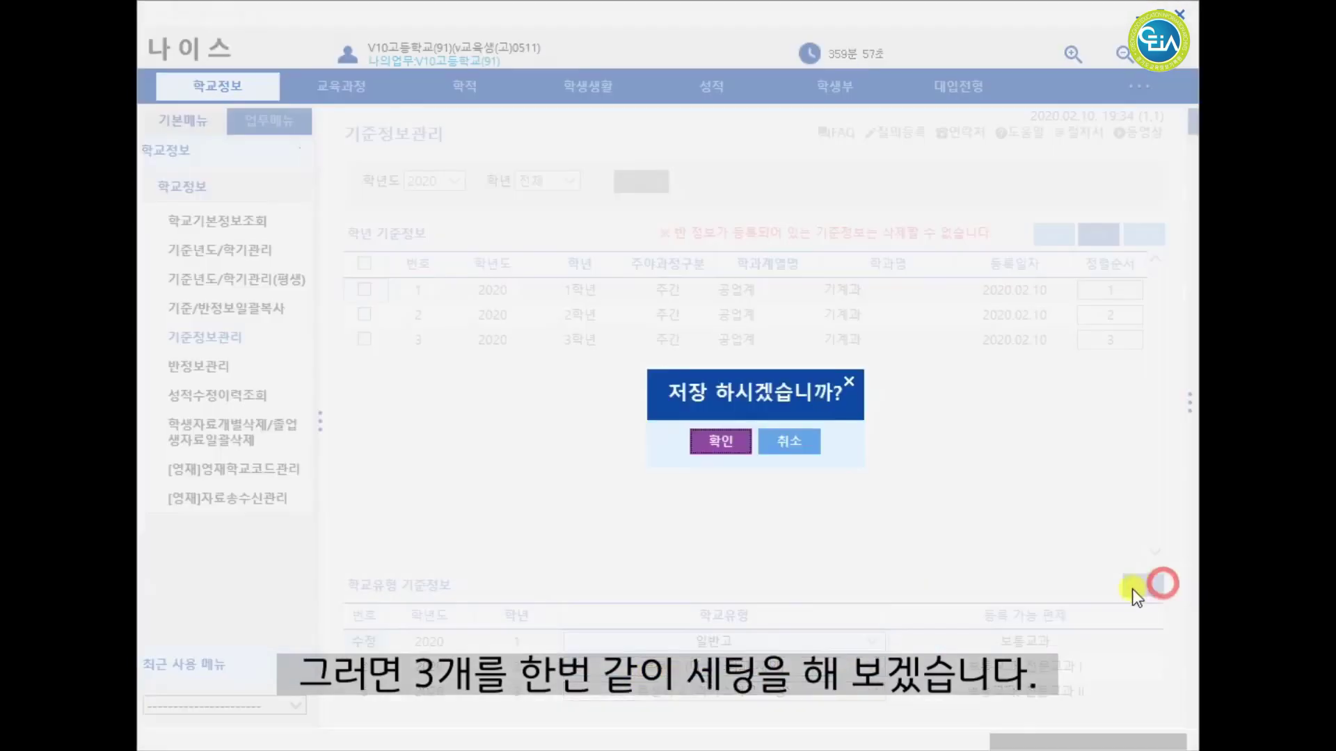
left_click(723, 441)
left_click(758, 445)
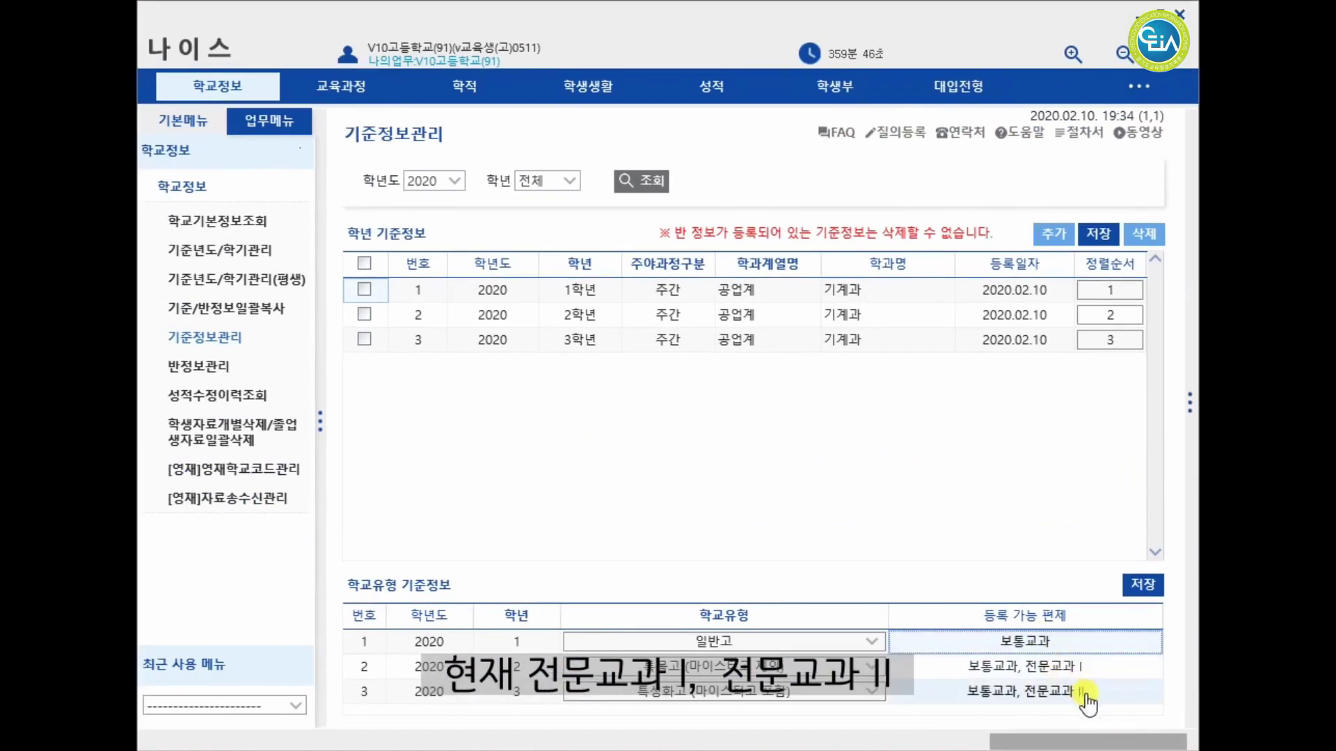
left_click(1084, 692)
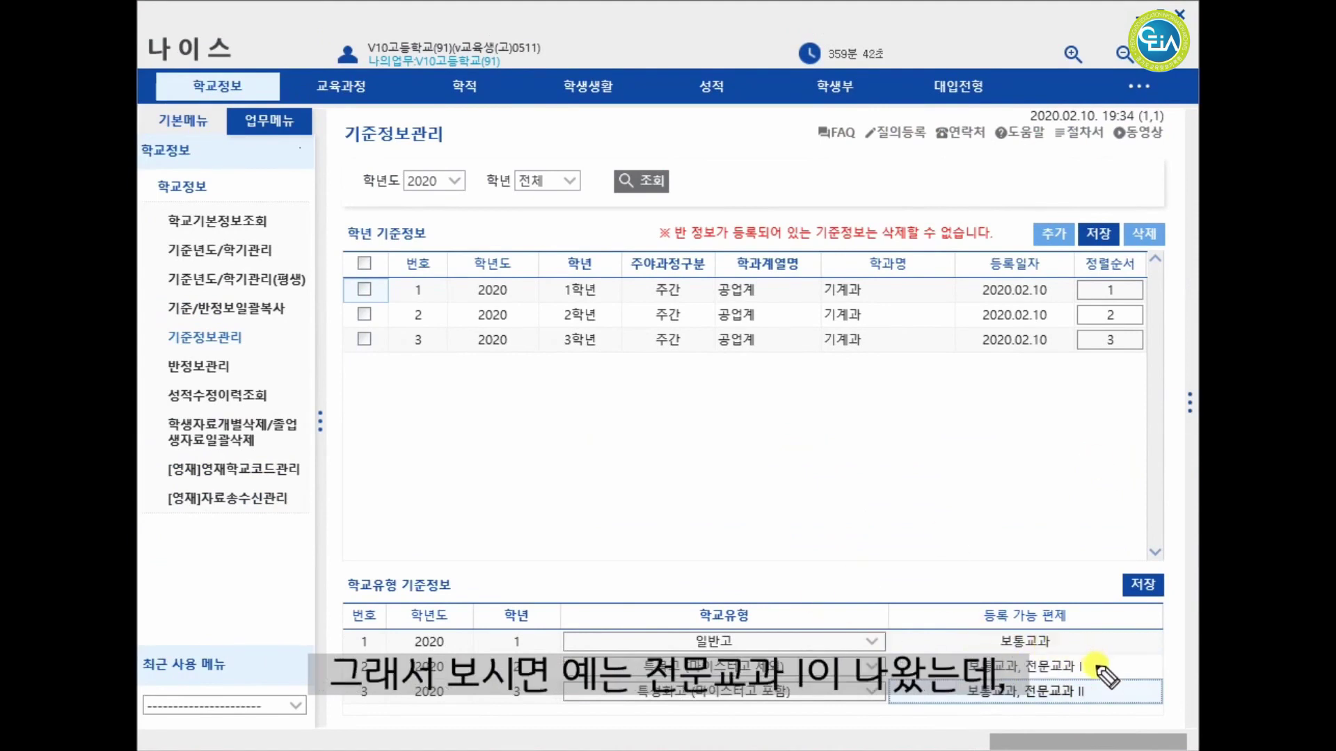
mouse_move(1094, 676)
left_mouse_down()
mouse_move(1089, 654)
mouse_move(1084, 676)
left_mouse_up()
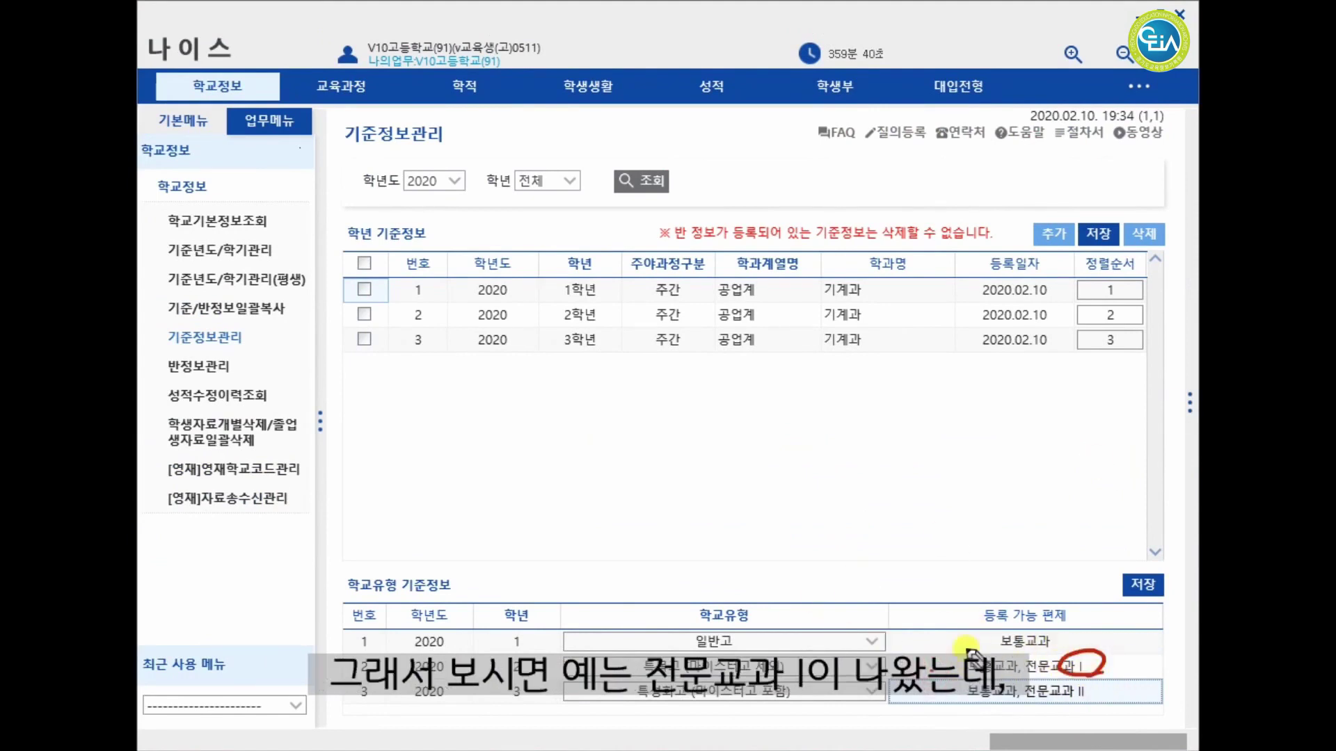
mouse_move(657, 671)
left_mouse_down()
mouse_move(1002, 606)
mouse_move(1089, 664)
mouse_move(1065, 647)
left_mouse_up()
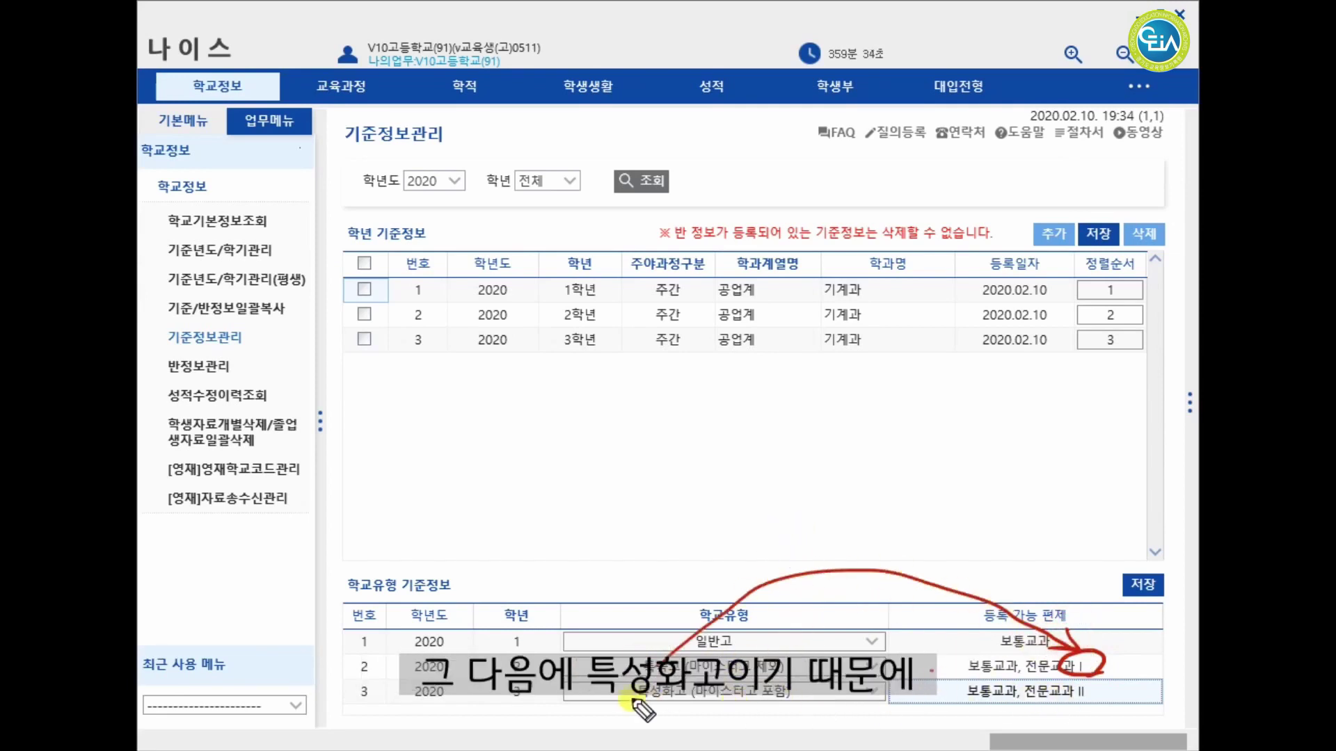
mouse_move(686, 702)
left_mouse_down()
mouse_move(668, 705)
mouse_move(1096, 714)
mouse_move(1113, 693)
left_mouse_up()
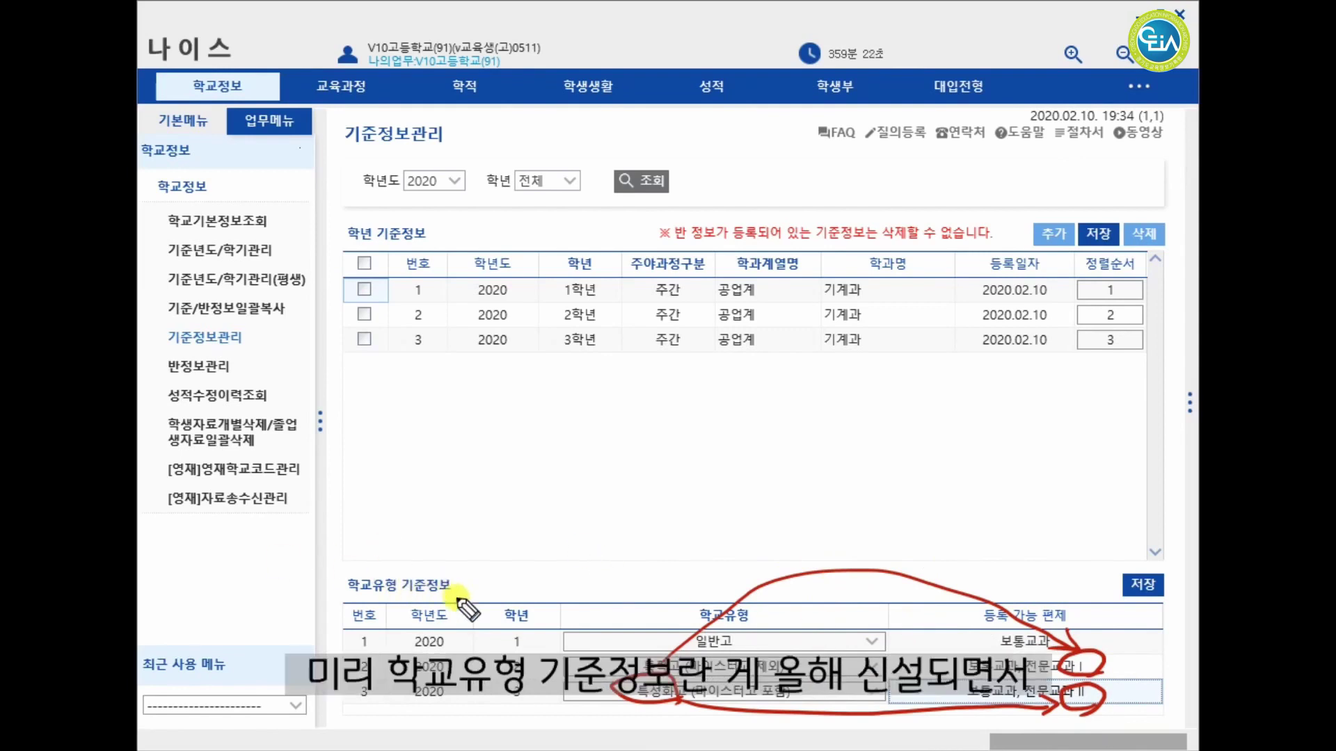
mouse_move(452, 597)
left_mouse_down()
mouse_move(366, 532)
mouse_move(451, 596)
left_mouse_up()
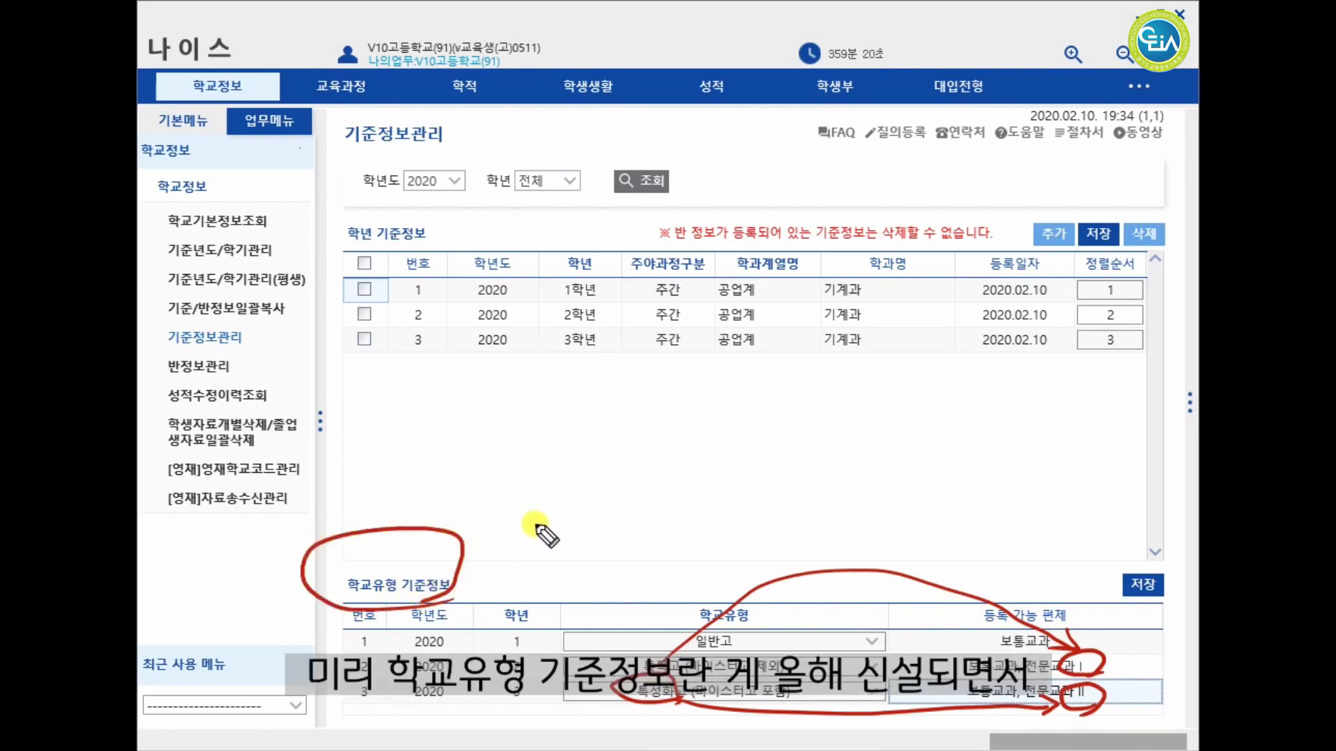
mouse_move(799, 521)
left_mouse_down()
mouse_move(793, 560)
mouse_move(831, 556)
left_mouse_up()
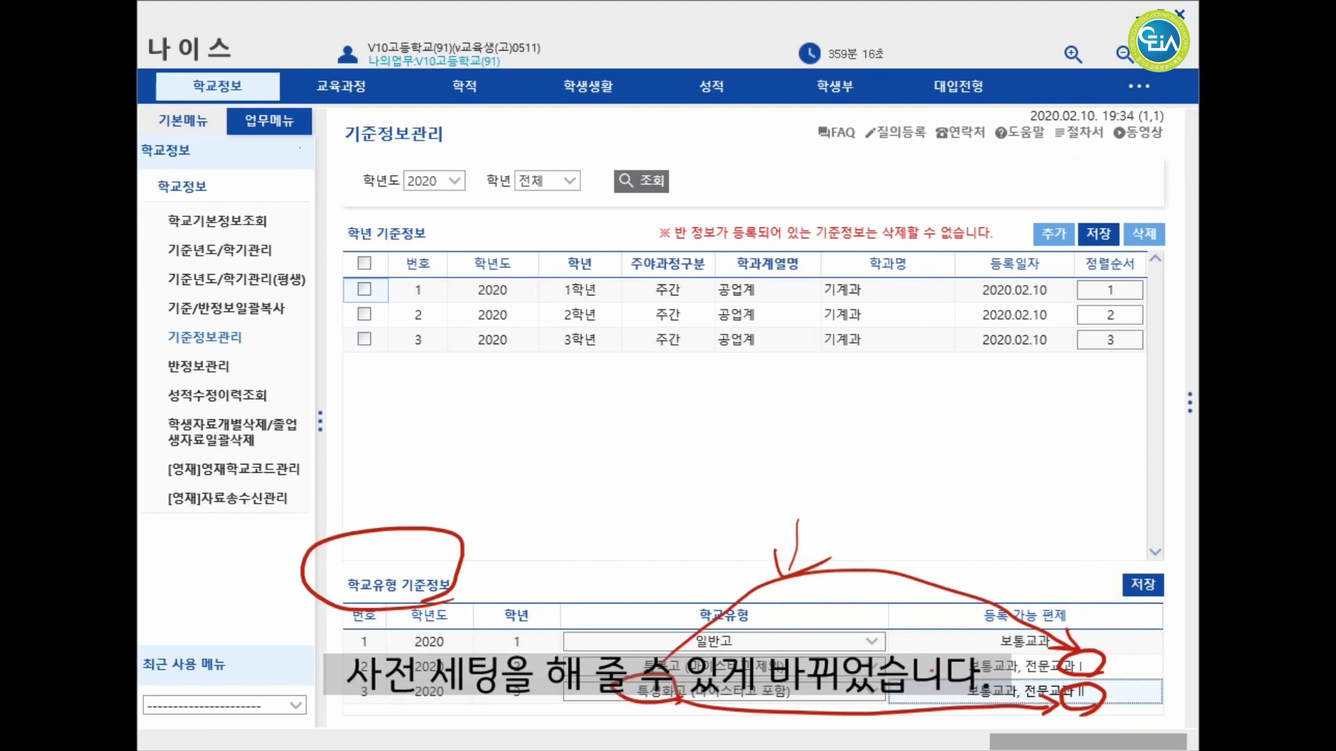
key("Escape")
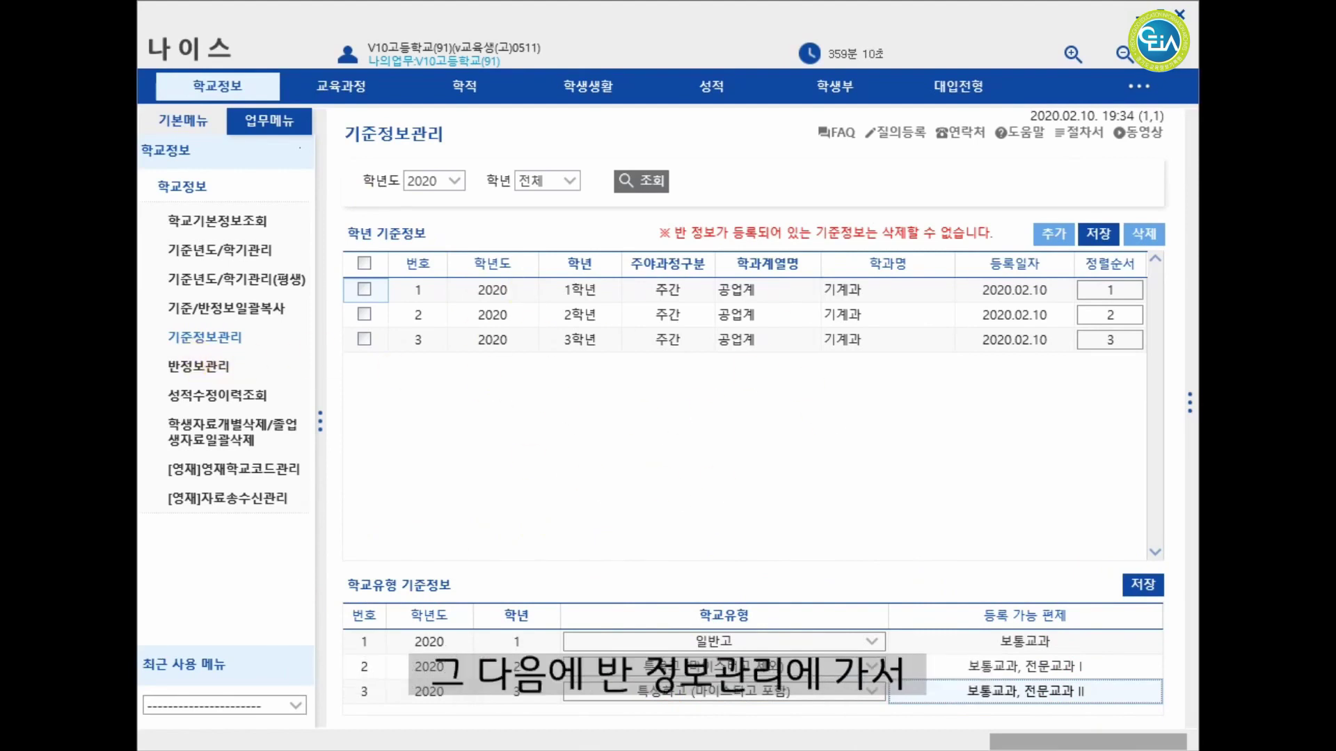
Step: Start a new 2020 class record in 반정보관리 with 주야과정구분 주간 and 계열구분 공업계
left_click(212, 366)
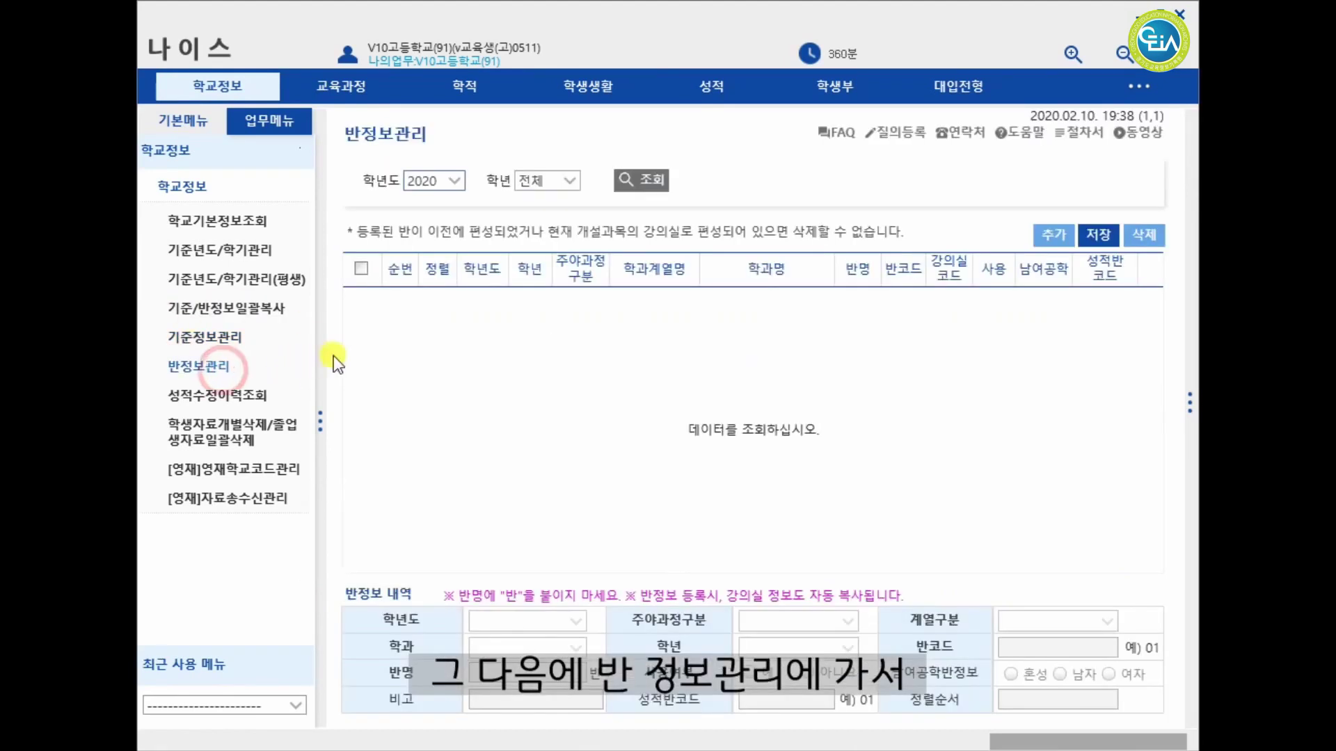
left_click(642, 180)
left_click(1054, 235)
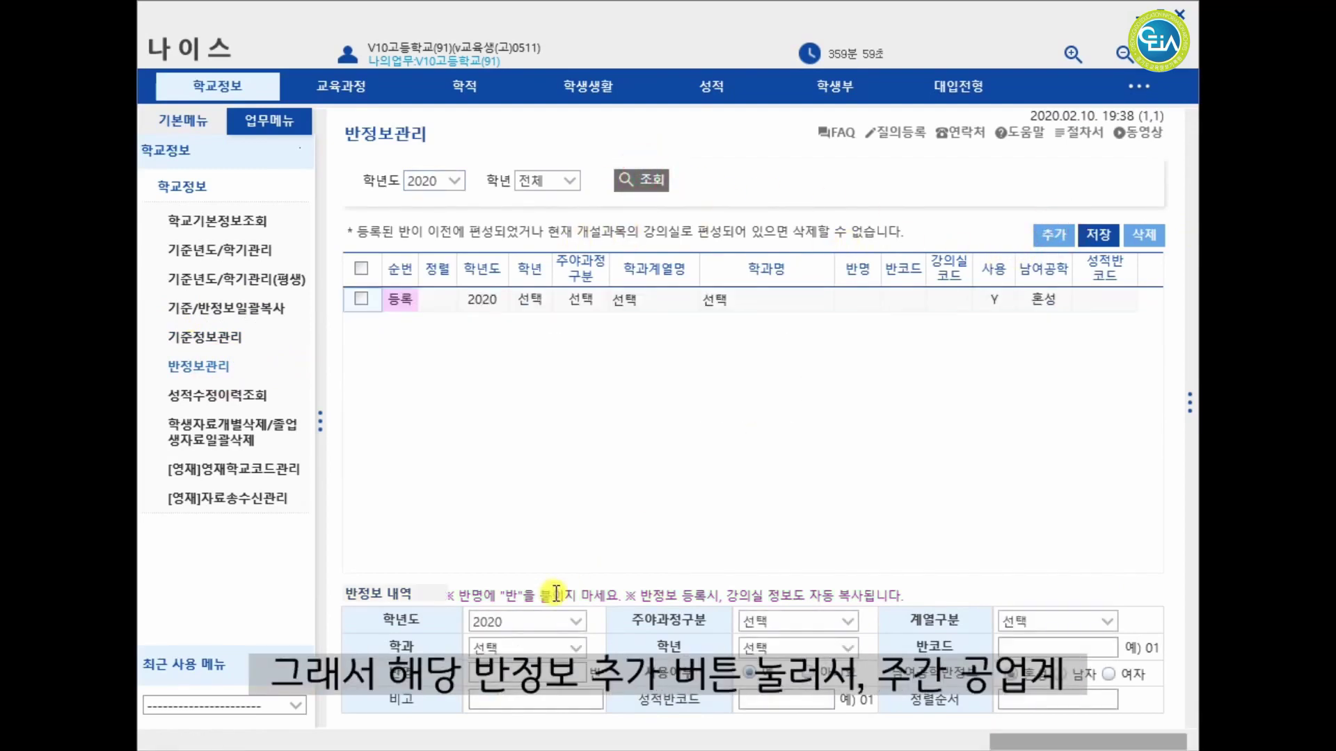
left_click(829, 621)
left_click(793, 651)
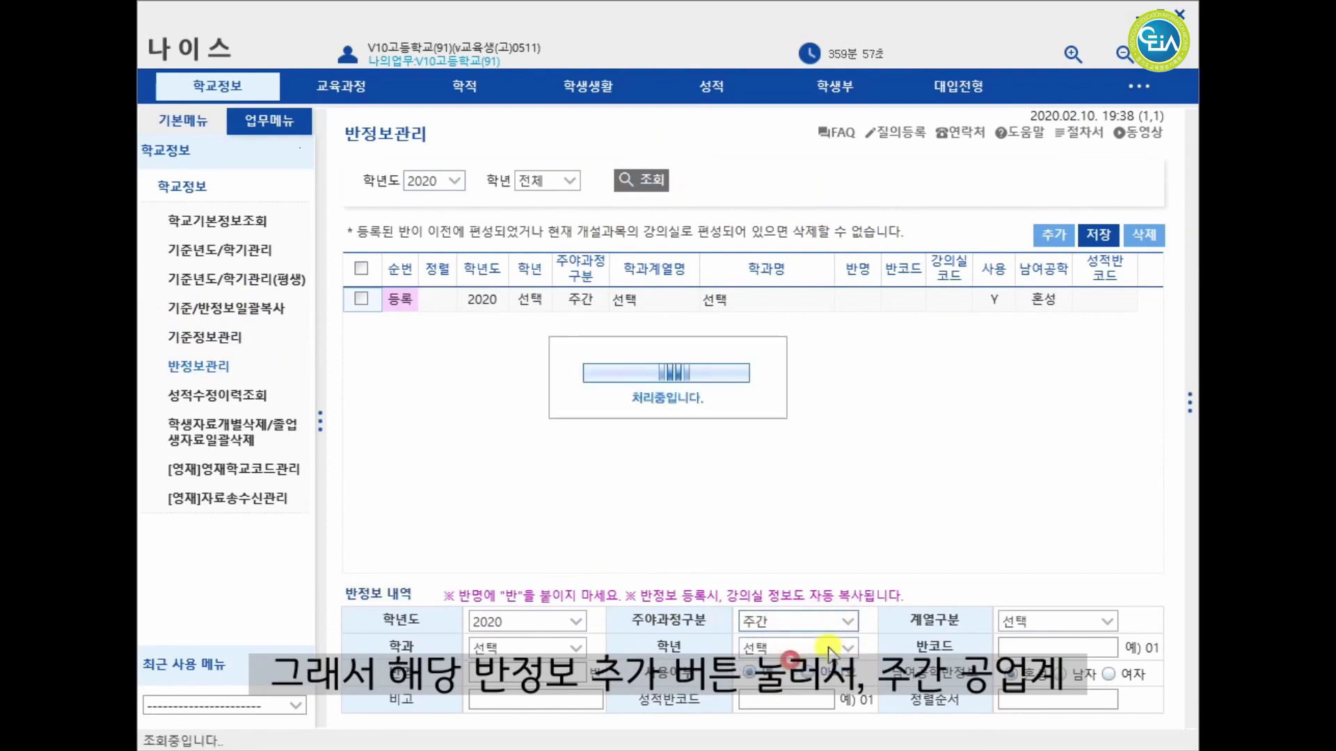
left_click(1054, 622)
left_click(1029, 662)
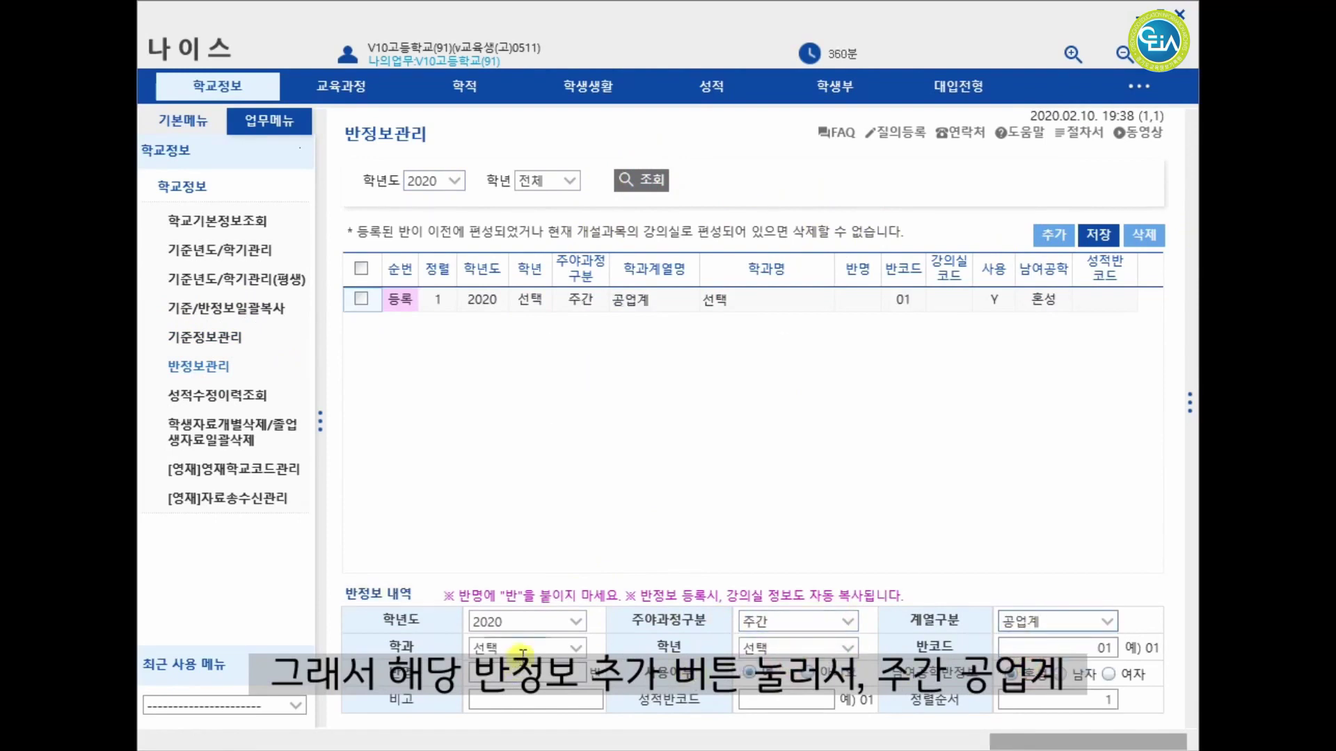
Step: Add a 학년 기준정보 row in 기준정보관리 for 1학년, 주간, 학과계열명 일반계 and 학과명 7차일반
left_click(209, 337)
left_click(649, 185)
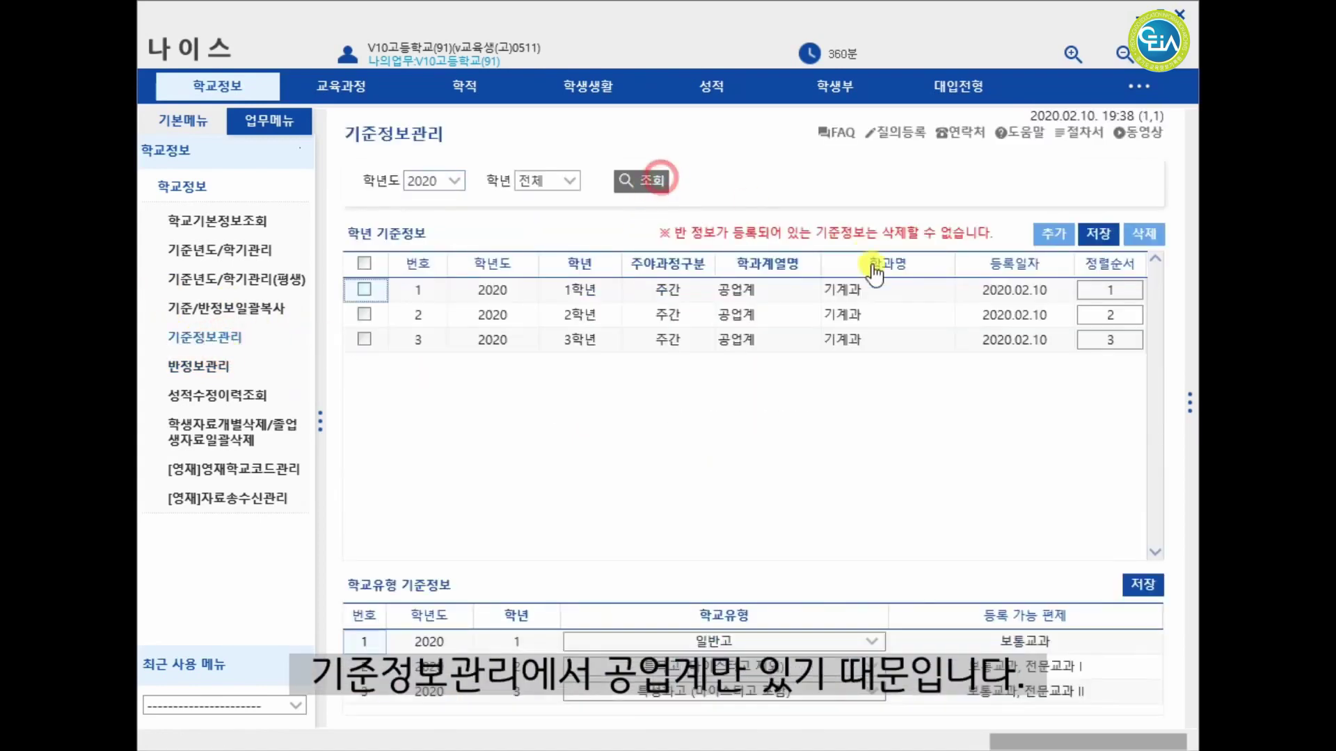
left_click(1056, 234)
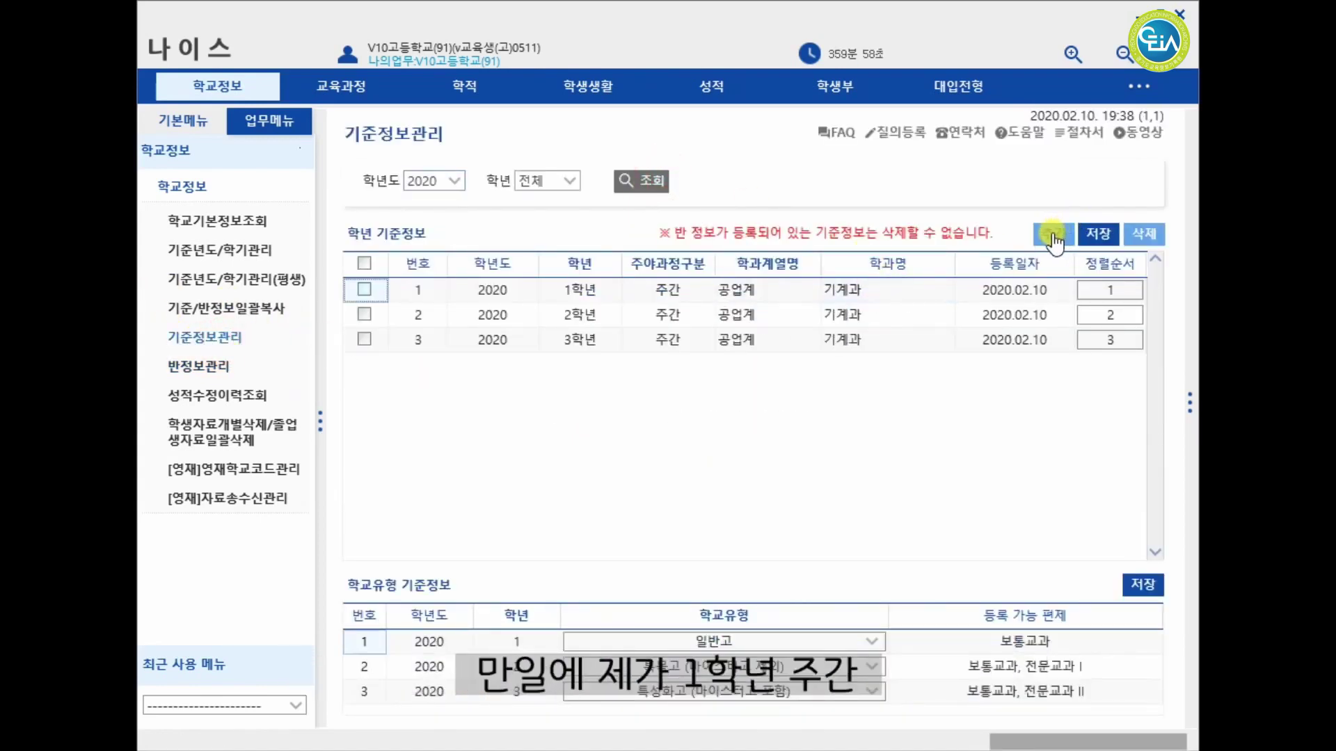
left_click(597, 366)
left_click(584, 407)
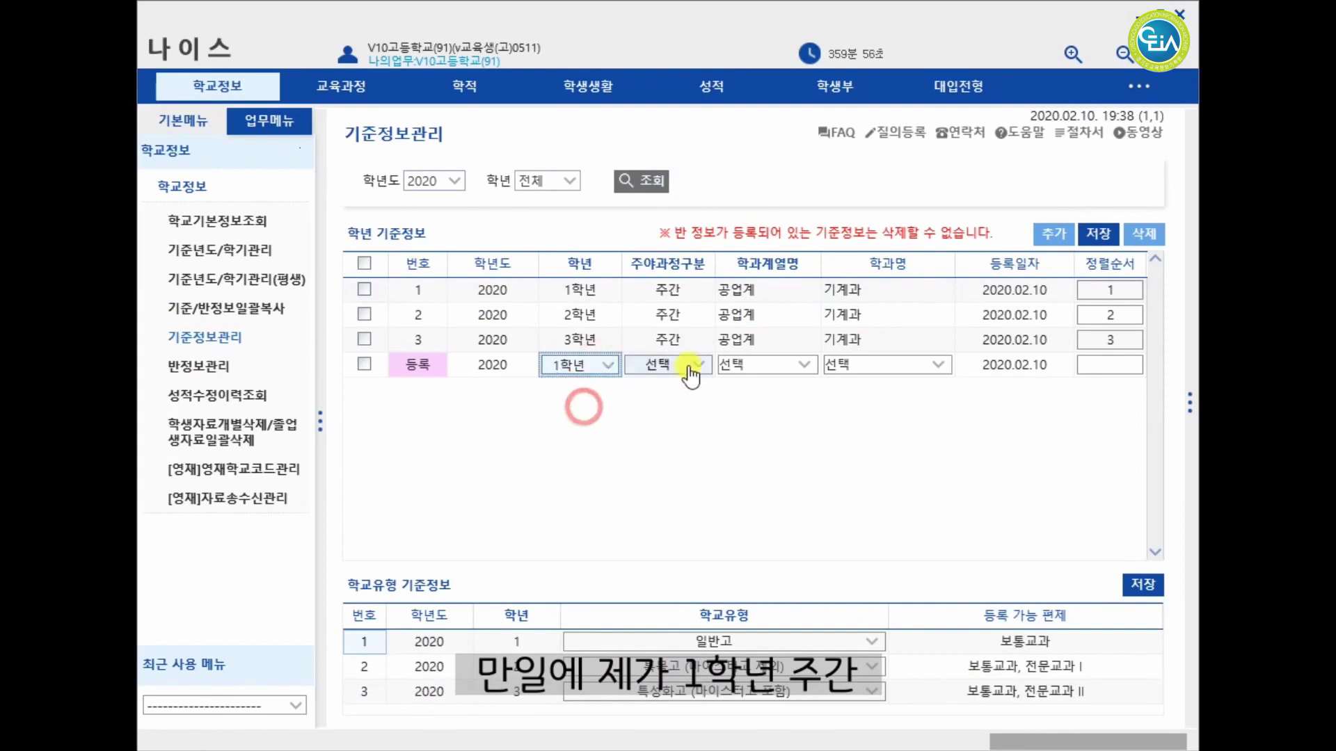
left_click(703, 365)
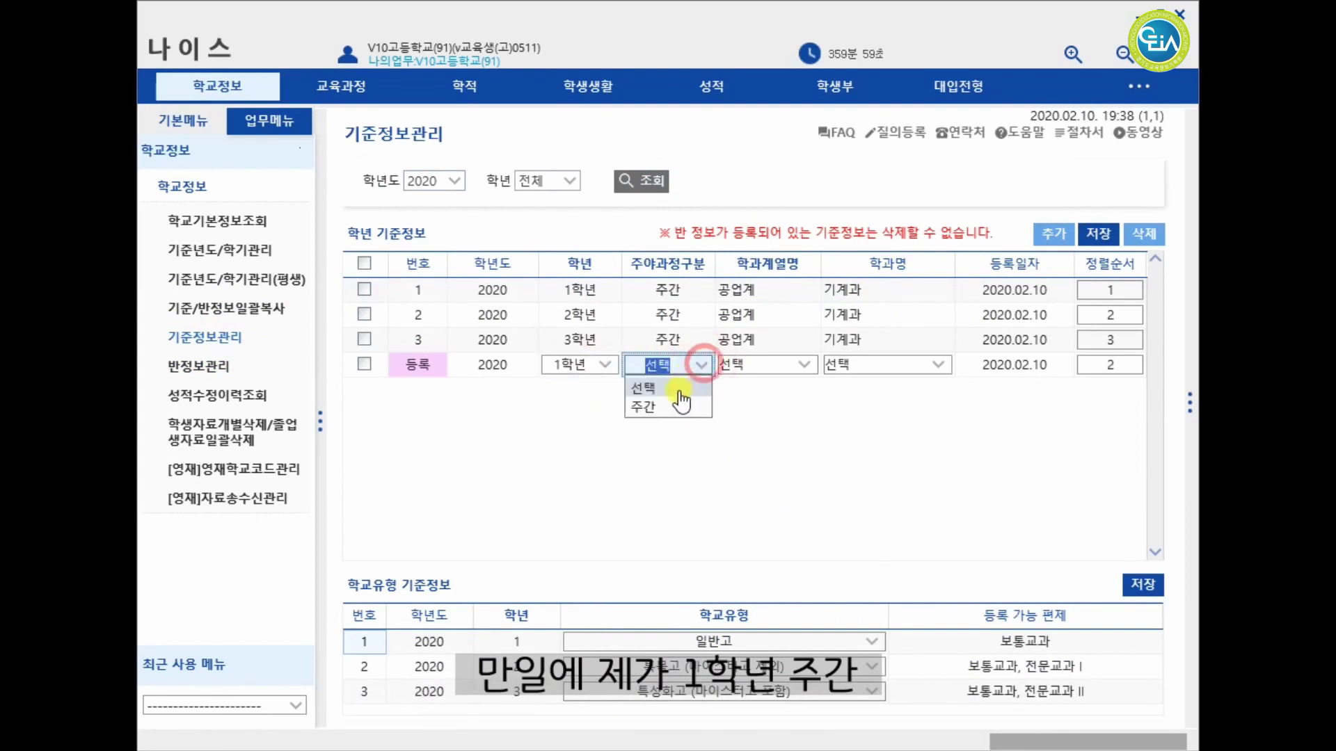
left_click(669, 404)
left_click(806, 366)
left_click(764, 408)
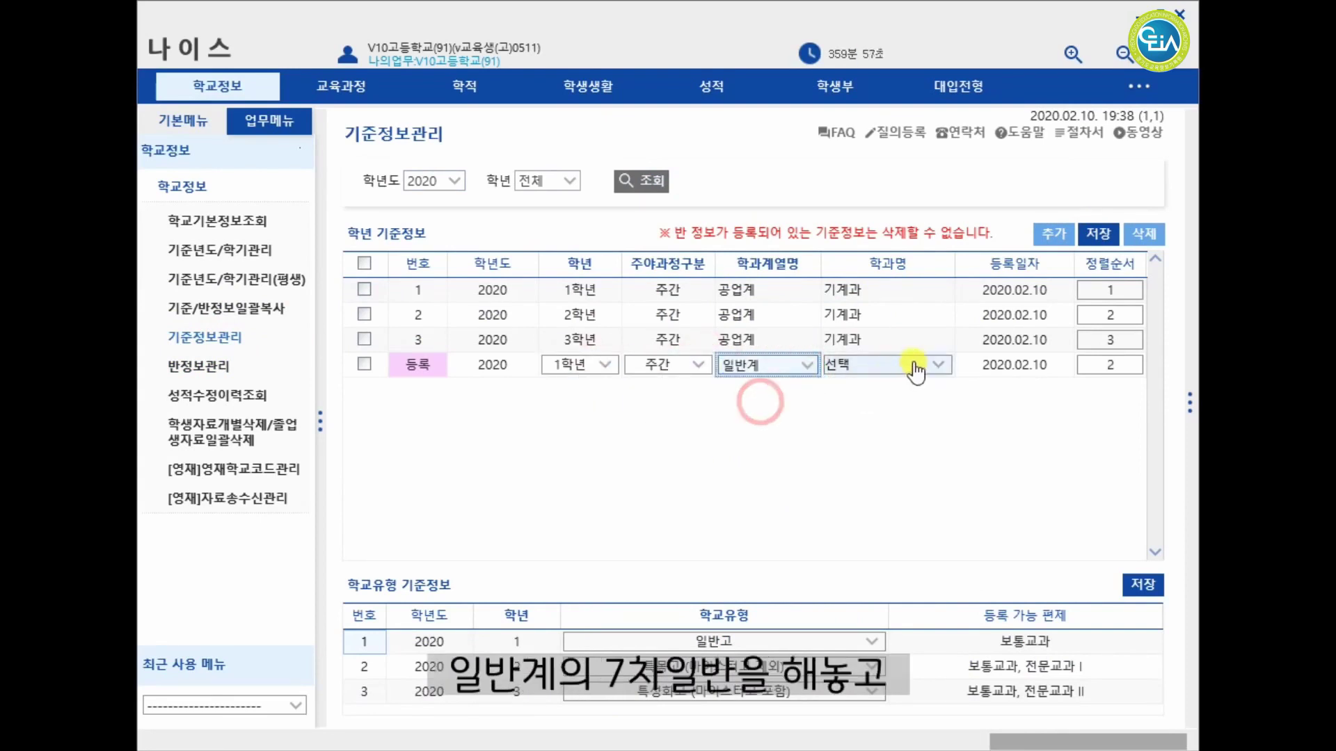
left_click(931, 364)
left_click(876, 411)
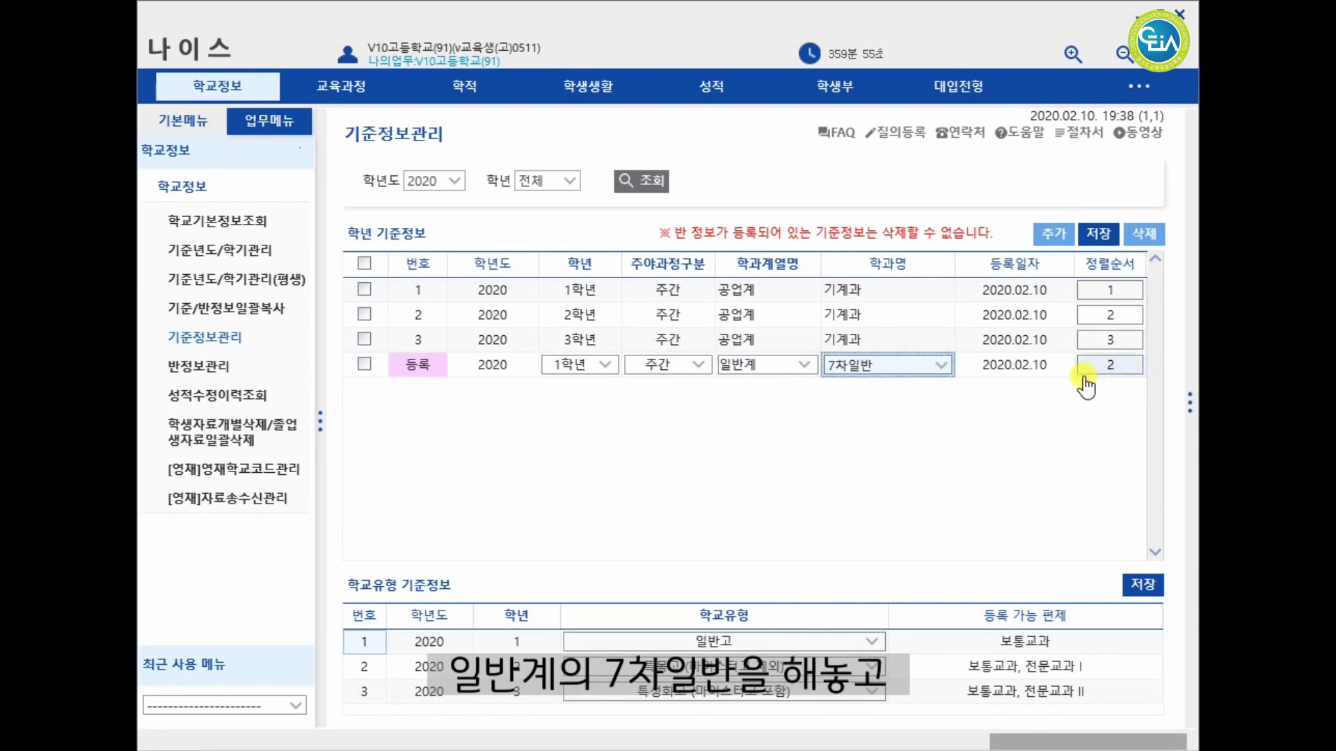
Step: Set 정렬순서 to 2 for the new 1학년 일반계 row, 3 for 2학년 and 4 for 3학년, and save the 학년 기준정보
left_click(1119, 369)
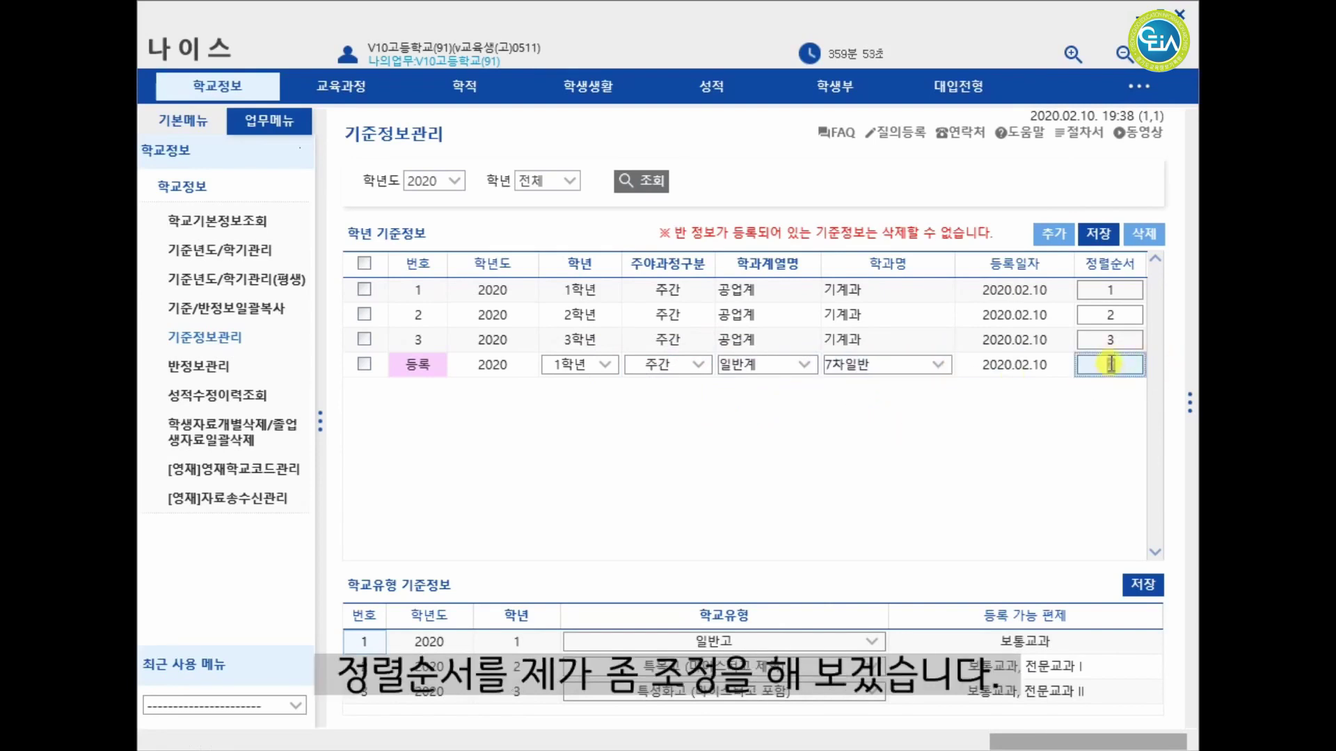
type("2")
left_click(1120, 315)
type("3")
left_click(1124, 340)
type("4")
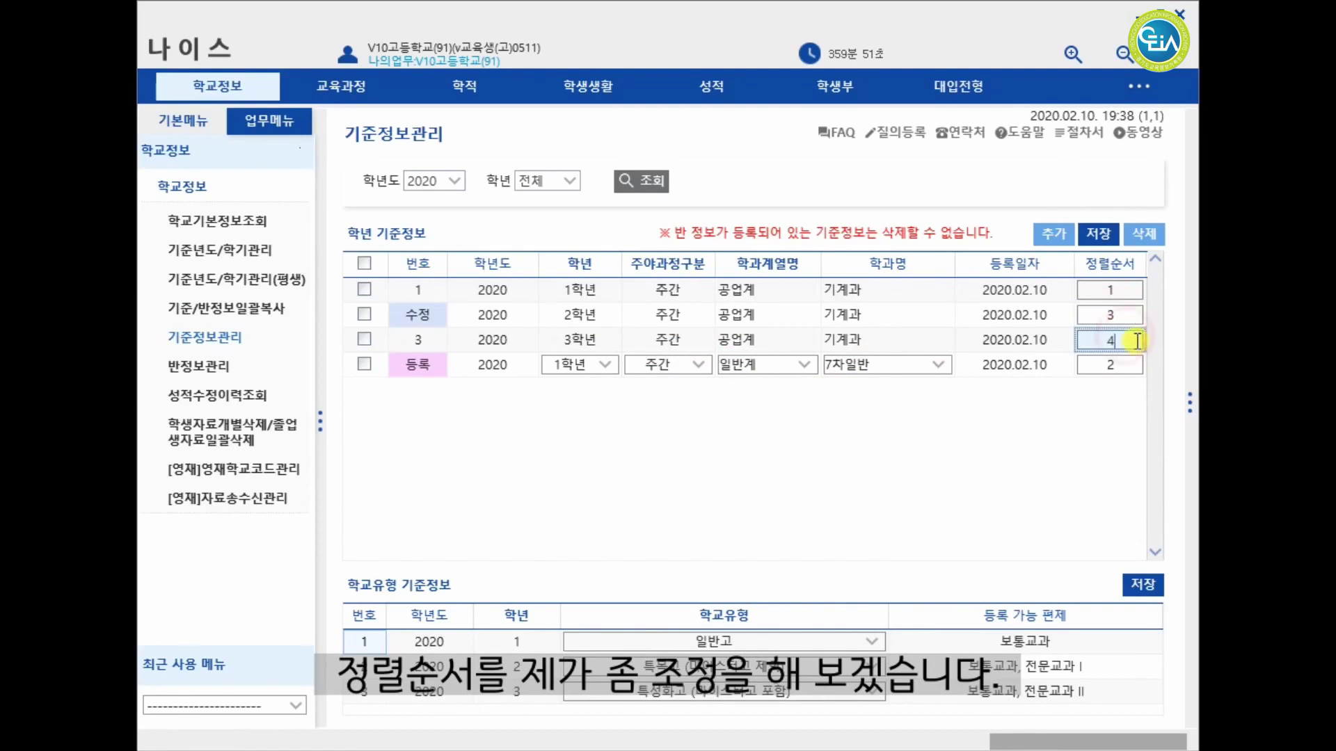
left_click(1098, 235)
left_click(711, 444)
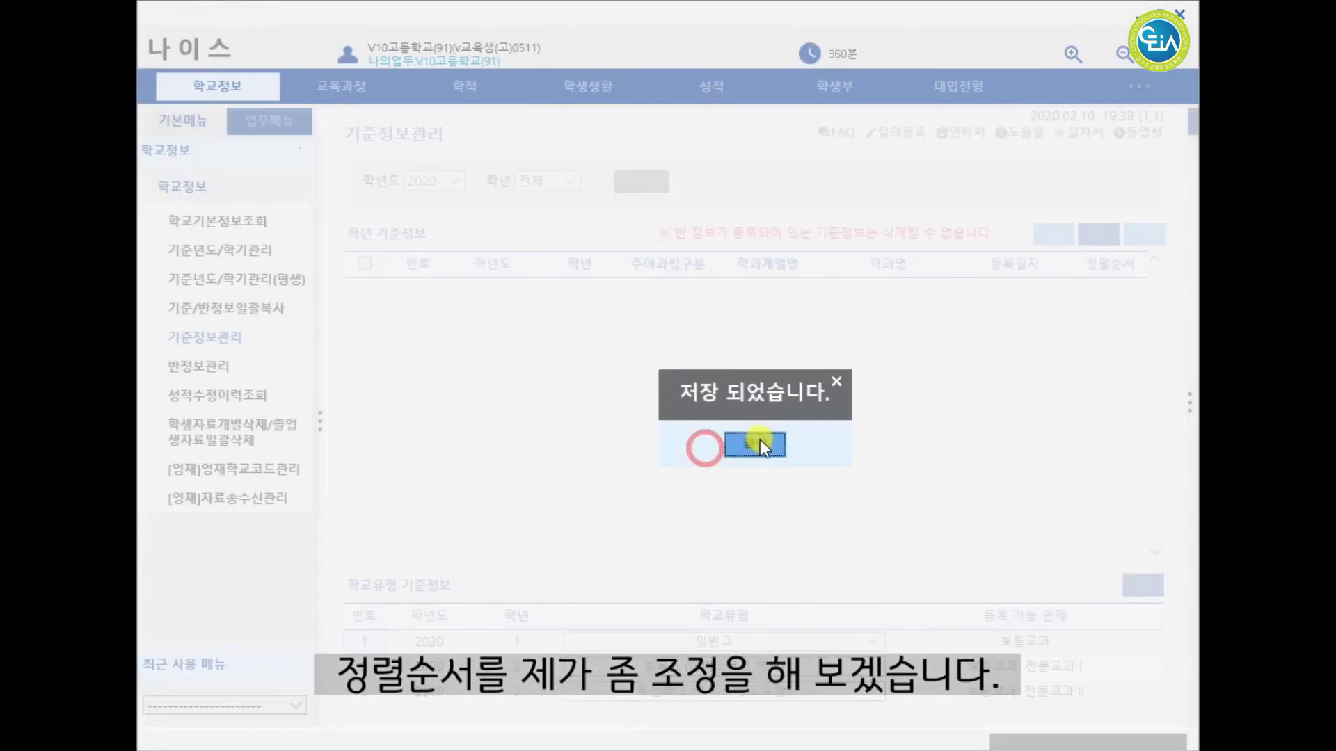
left_click(759, 445)
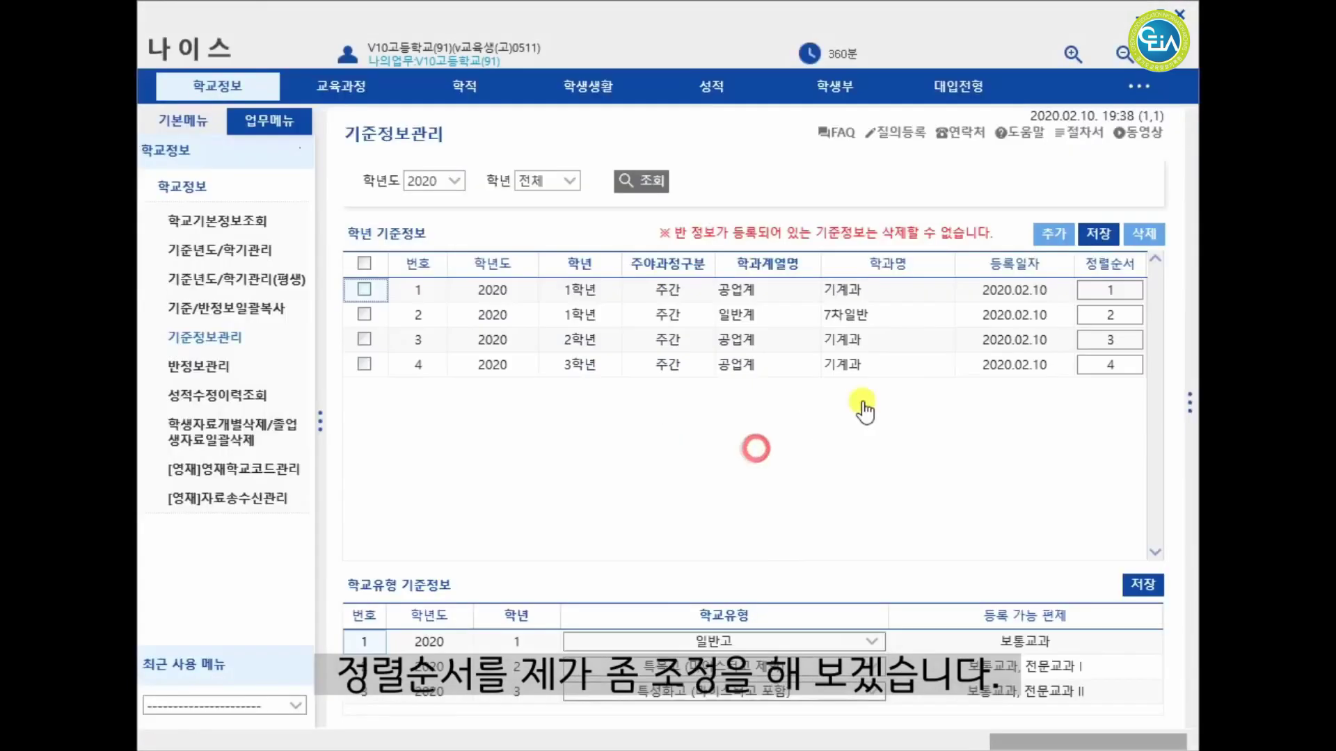
Step: Start a new 2020 class record in 반정보관리 with 주야과정구분 주간 and 계열구분 일반계
left_click(199, 366)
left_click(654, 186)
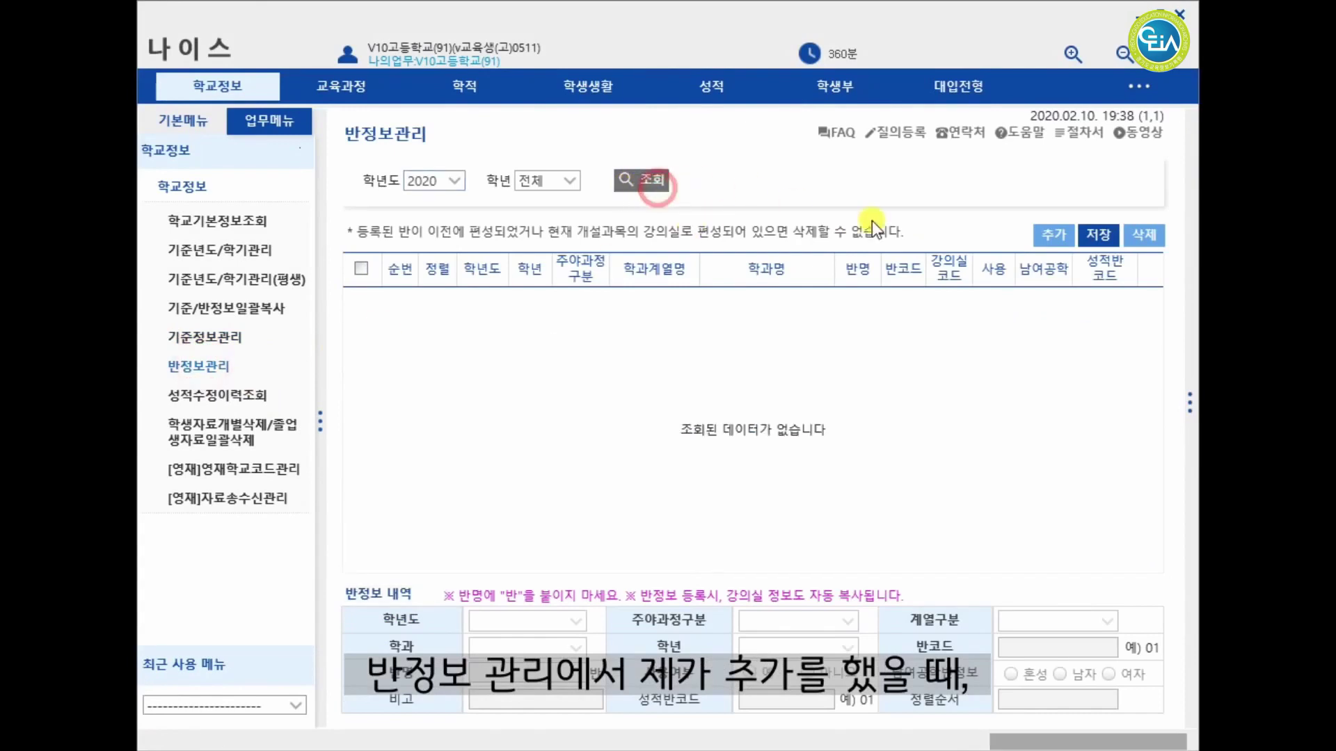
left_click(1056, 236)
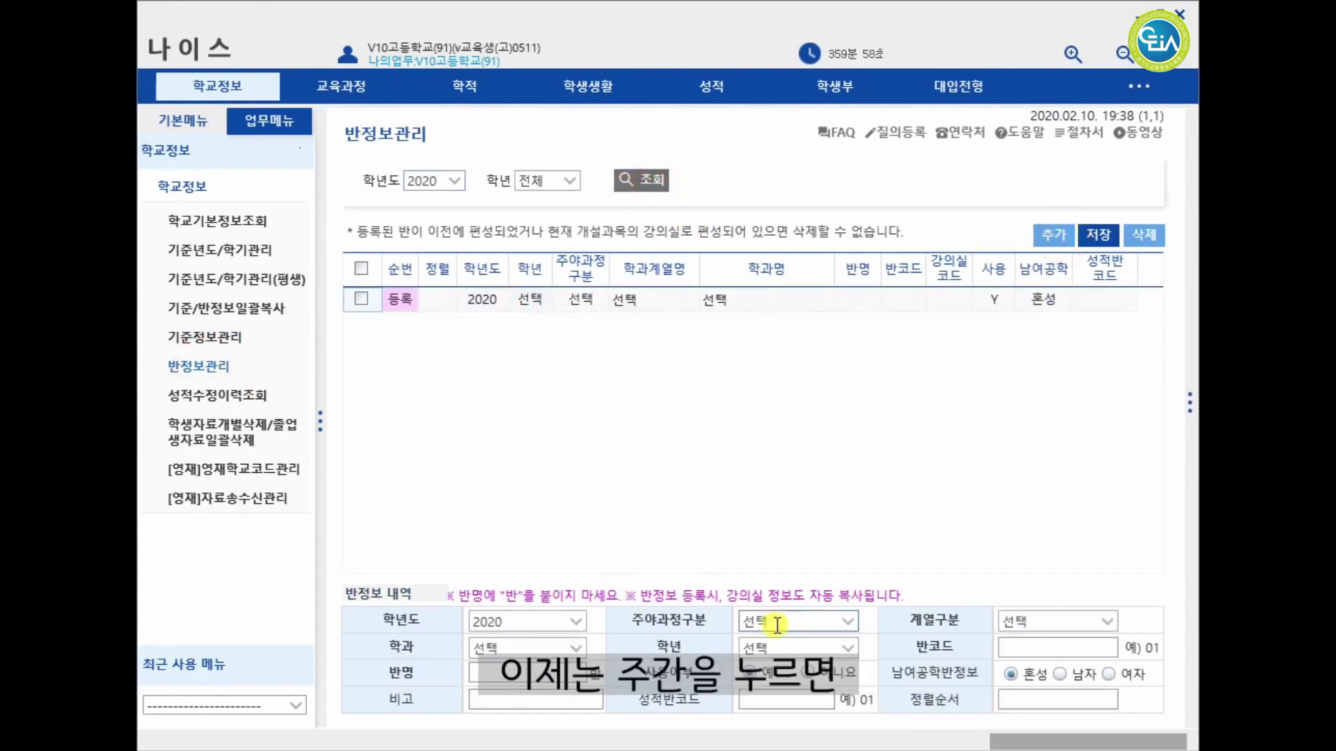
left_click(817, 627)
left_click(800, 664)
left_click(1089, 621)
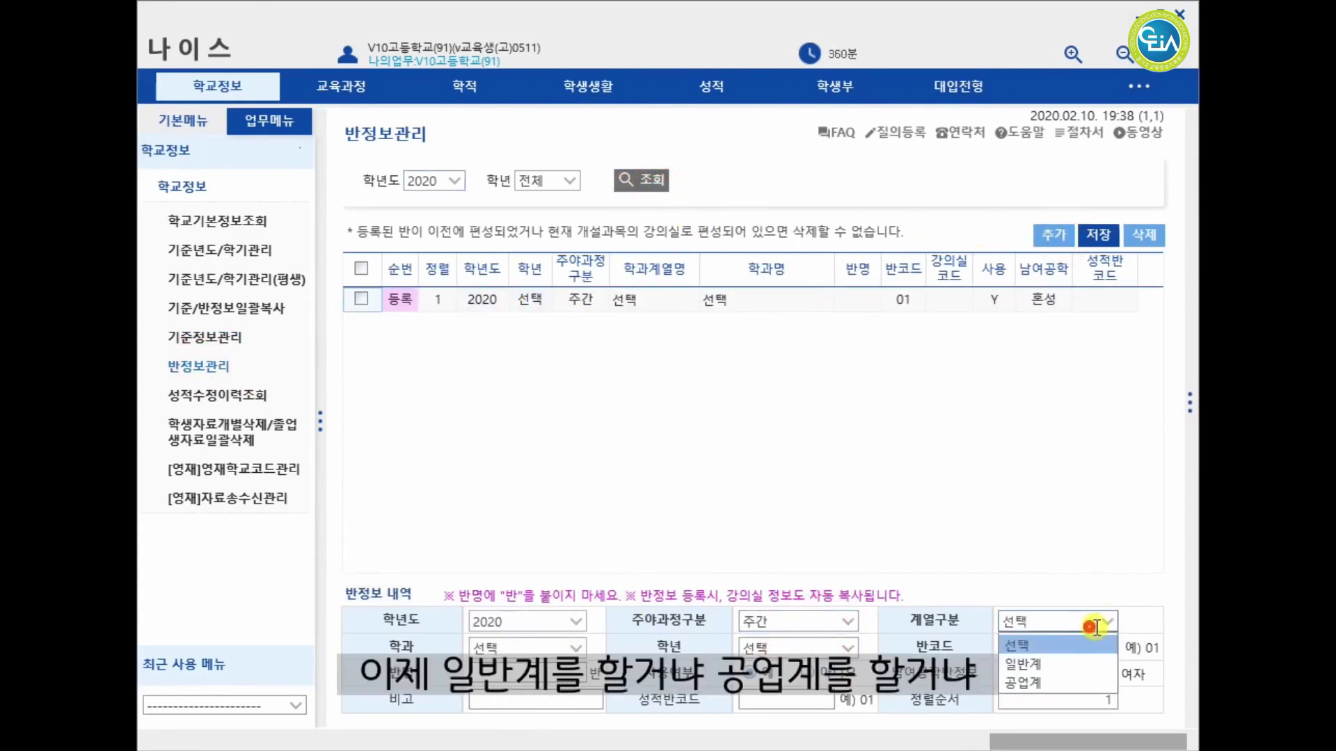
left_click(1043, 664)
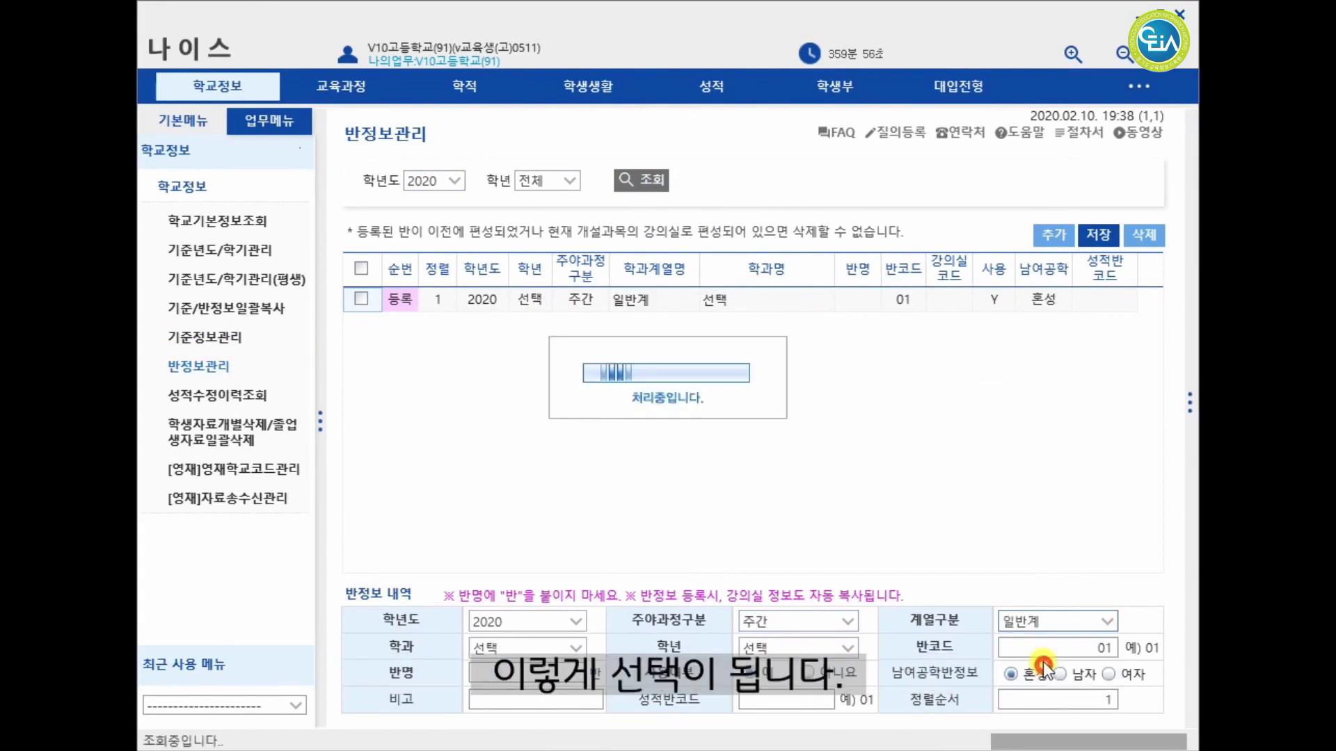
Step: Set the new class's 학과 to 7차일반, 학년 to 1학년 and 반명 to 1
left_click(567, 648)
left_click(506, 696)
left_click(773, 647)
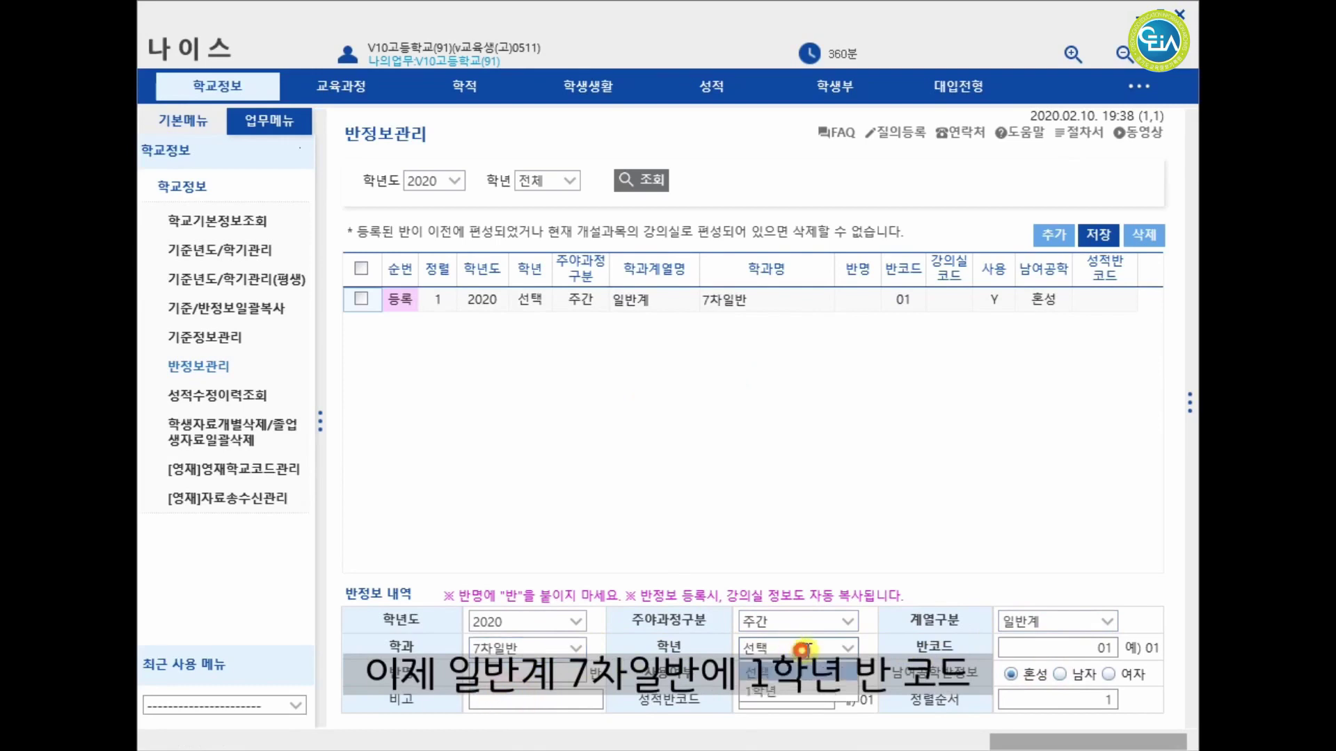
left_click(781, 692)
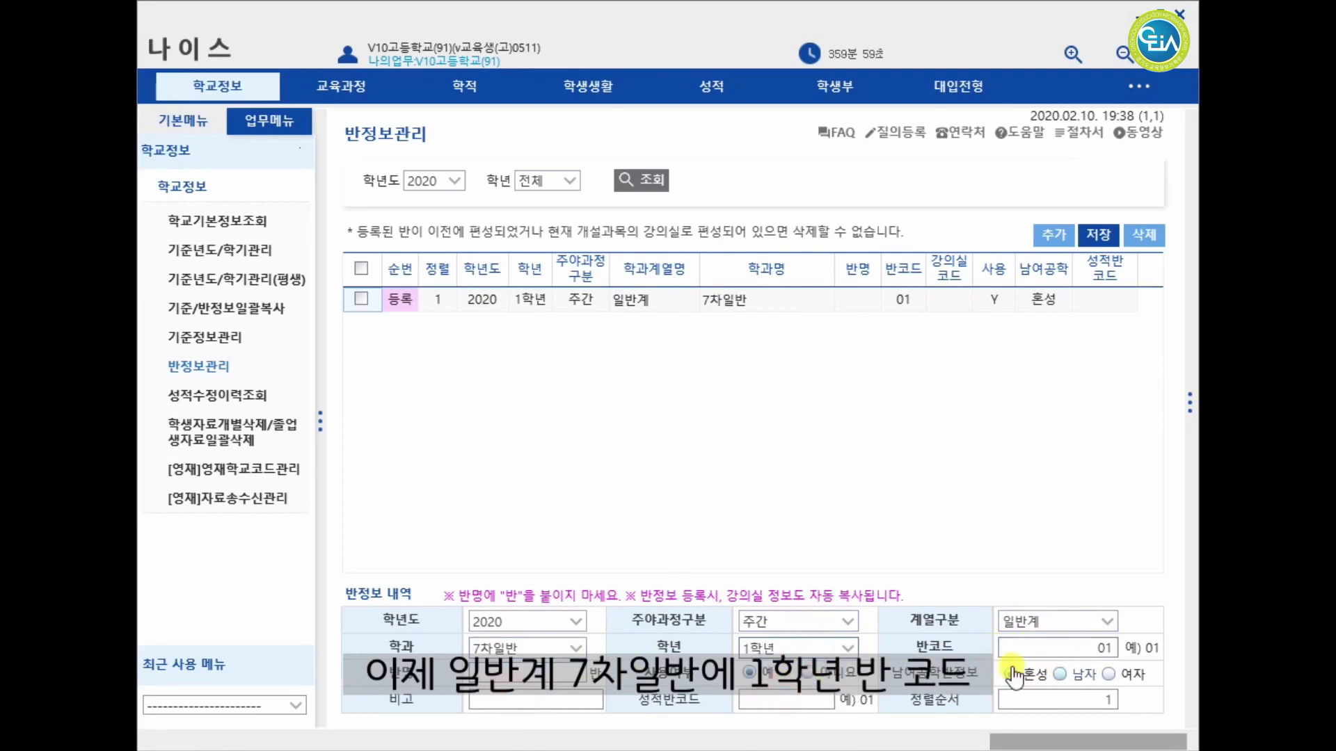
left_click(546, 675)
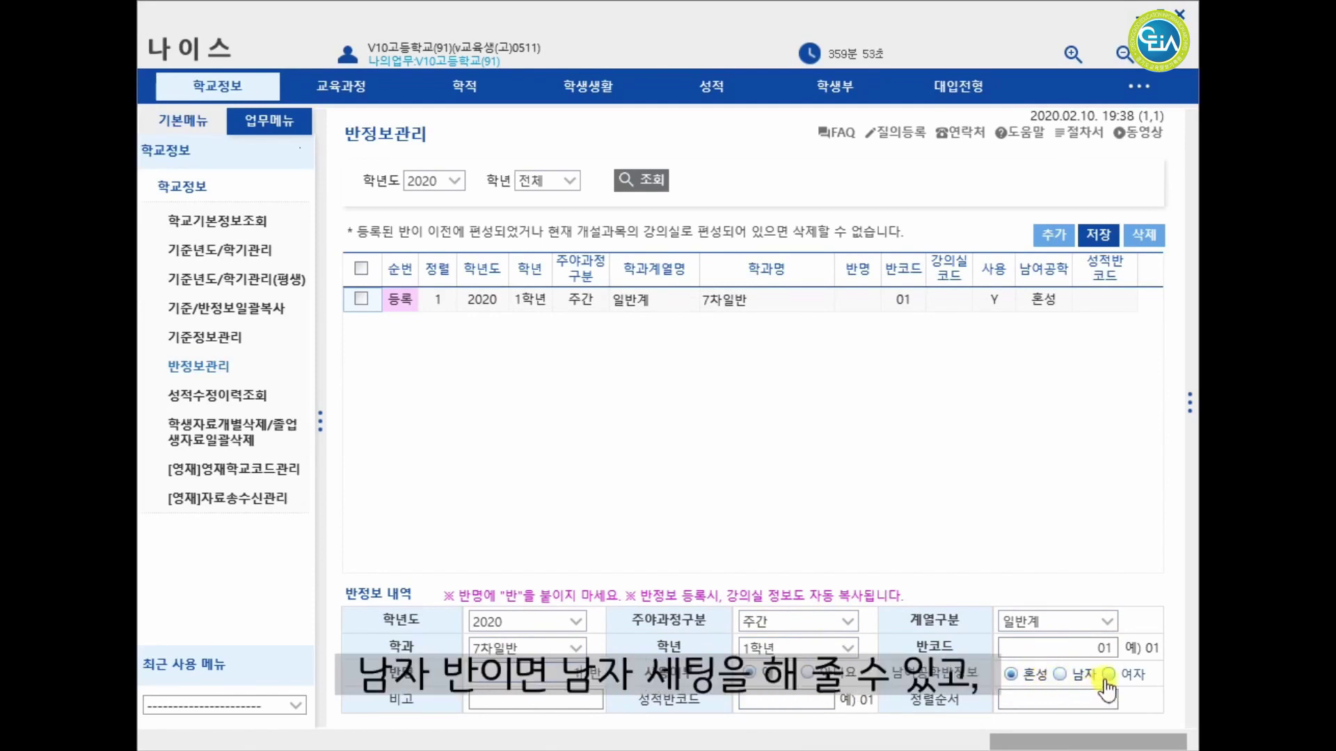
left_click(806, 704)
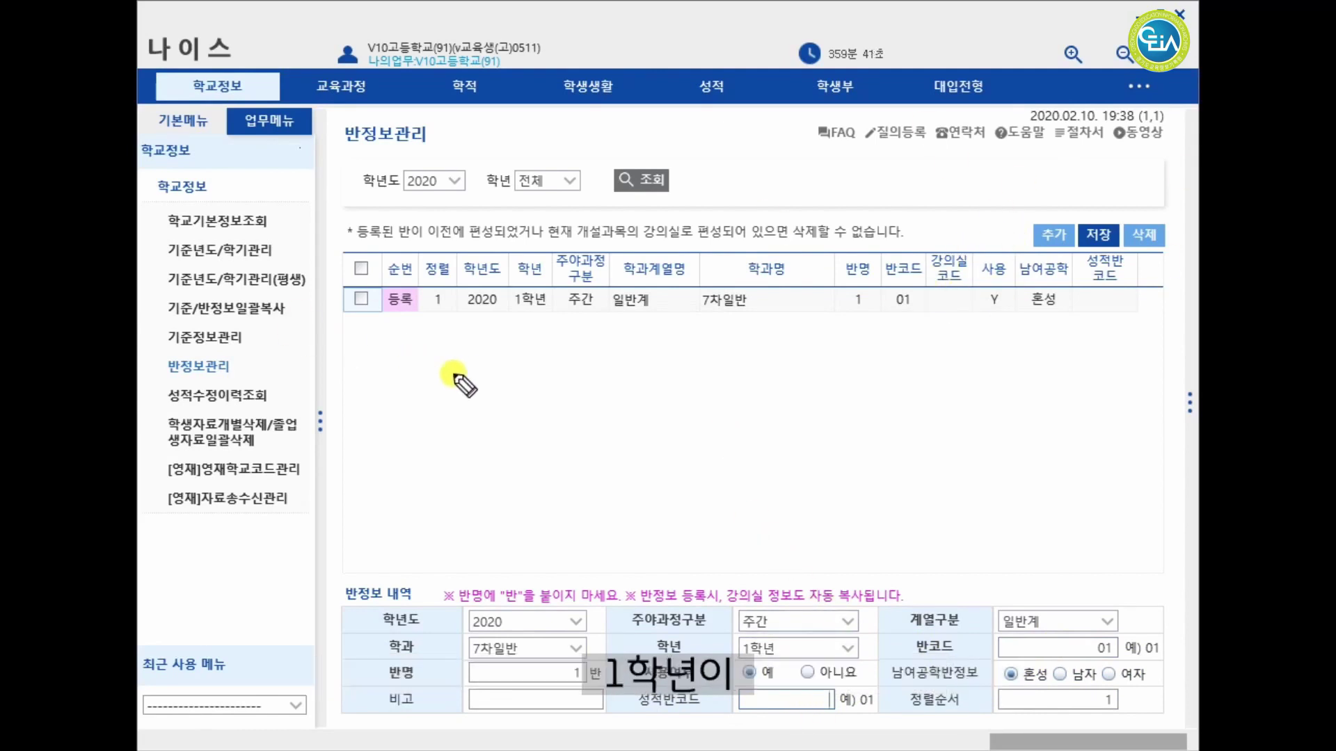
left_click_drag(458, 369, 448, 412)
left_click_drag(480, 364, 491, 383)
mouse_move(503, 369)
left_mouse_down()
mouse_move(503, 383)
mouse_move(542, 382)
mouse_move(536, 364)
mouse_move(563, 376)
mouse_move(556, 404)
left_mouse_up()
mouse_move(657, 338)
left_mouse_down()
mouse_move(651, 362)
mouse_move(771, 363)
left_mouse_up()
left_click_drag(821, 350, 807, 357)
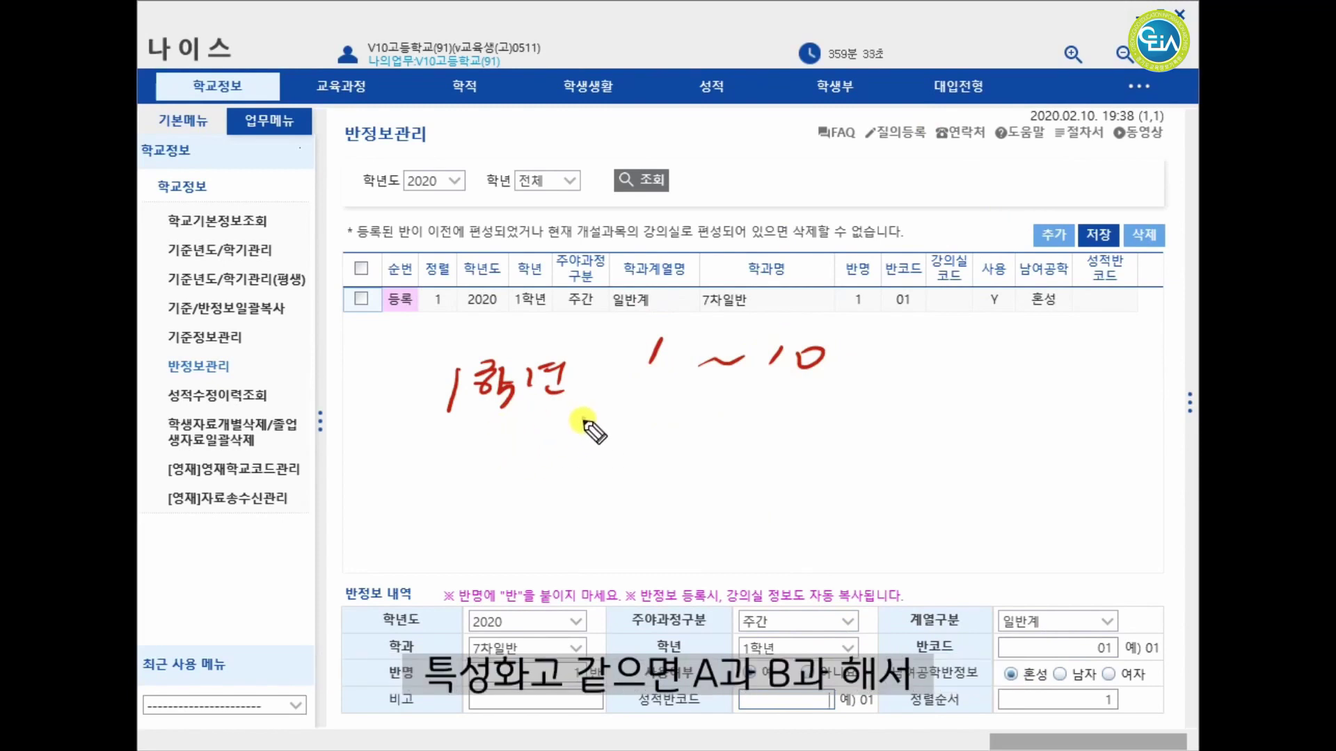
mouse_move(575, 451)
left_mouse_down()
mouse_move(588, 438)
mouse_move(629, 445)
mouse_move(649, 426)
mouse_move(654, 452)
left_mouse_up()
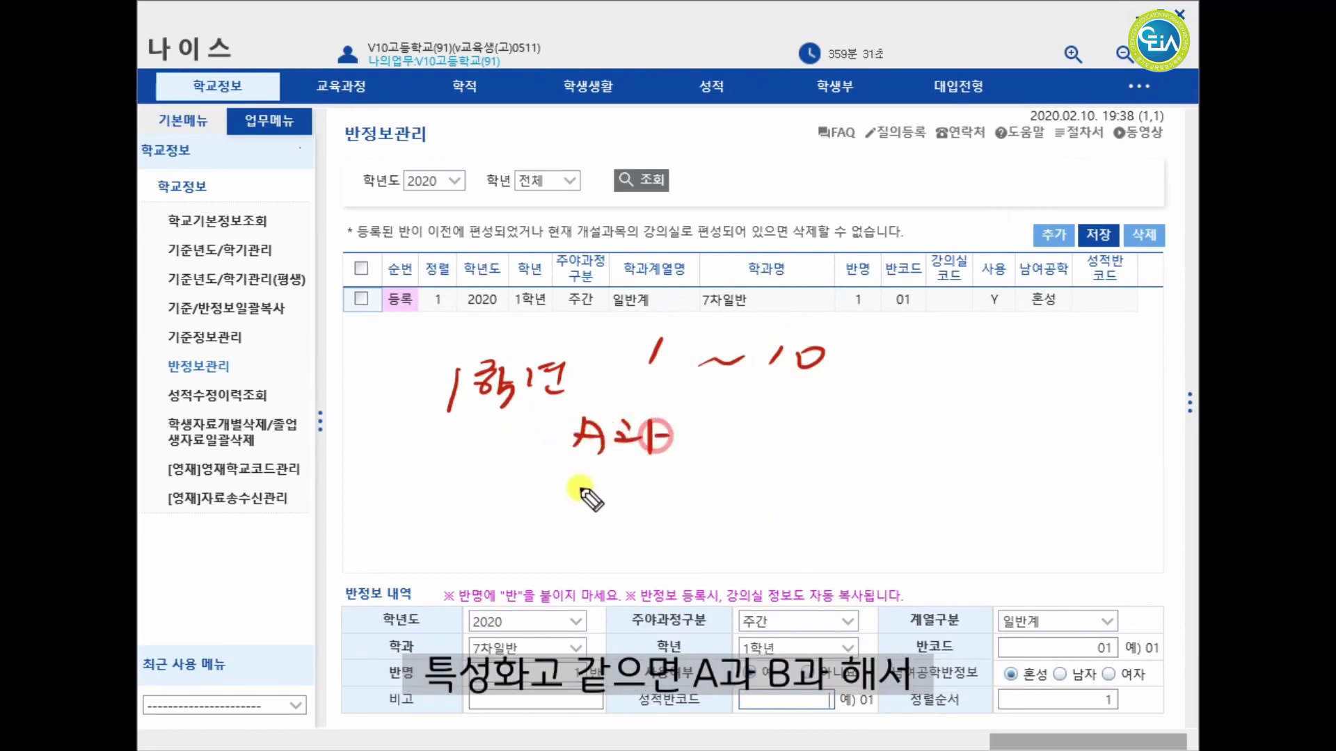
mouse_move(577, 479)
left_mouse_down()
mouse_move(579, 514)
mouse_move(640, 495)
left_mouse_up()
mouse_move(616, 508)
left_mouse_down()
mouse_move(653, 501)
mouse_move(661, 522)
left_mouse_up()
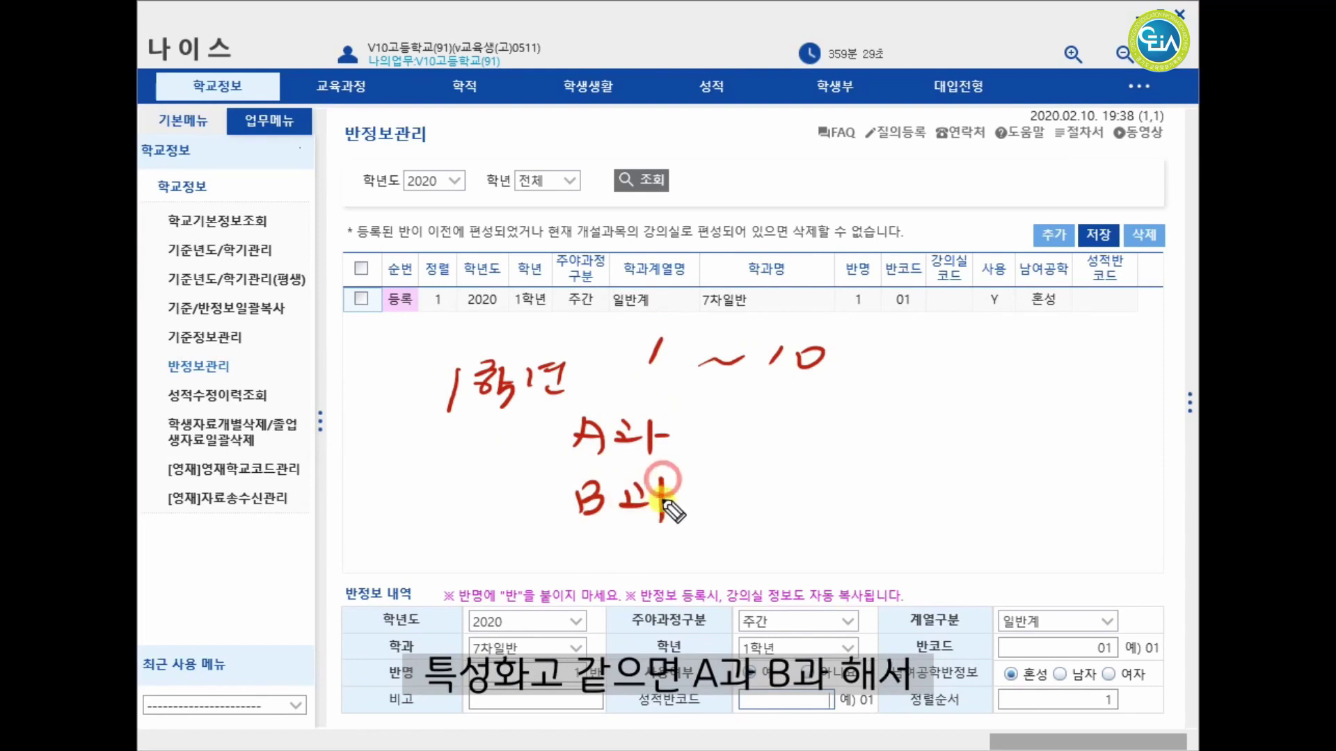
left_click_drag(717, 417, 708, 444)
mouse_move(736, 435)
left_mouse_down()
mouse_move(732, 447)
mouse_move(797, 431)
left_mouse_up()
mouse_move(716, 479)
left_mouse_down()
mouse_move(716, 497)
mouse_move(742, 502)
mouse_move(837, 484)
left_mouse_up()
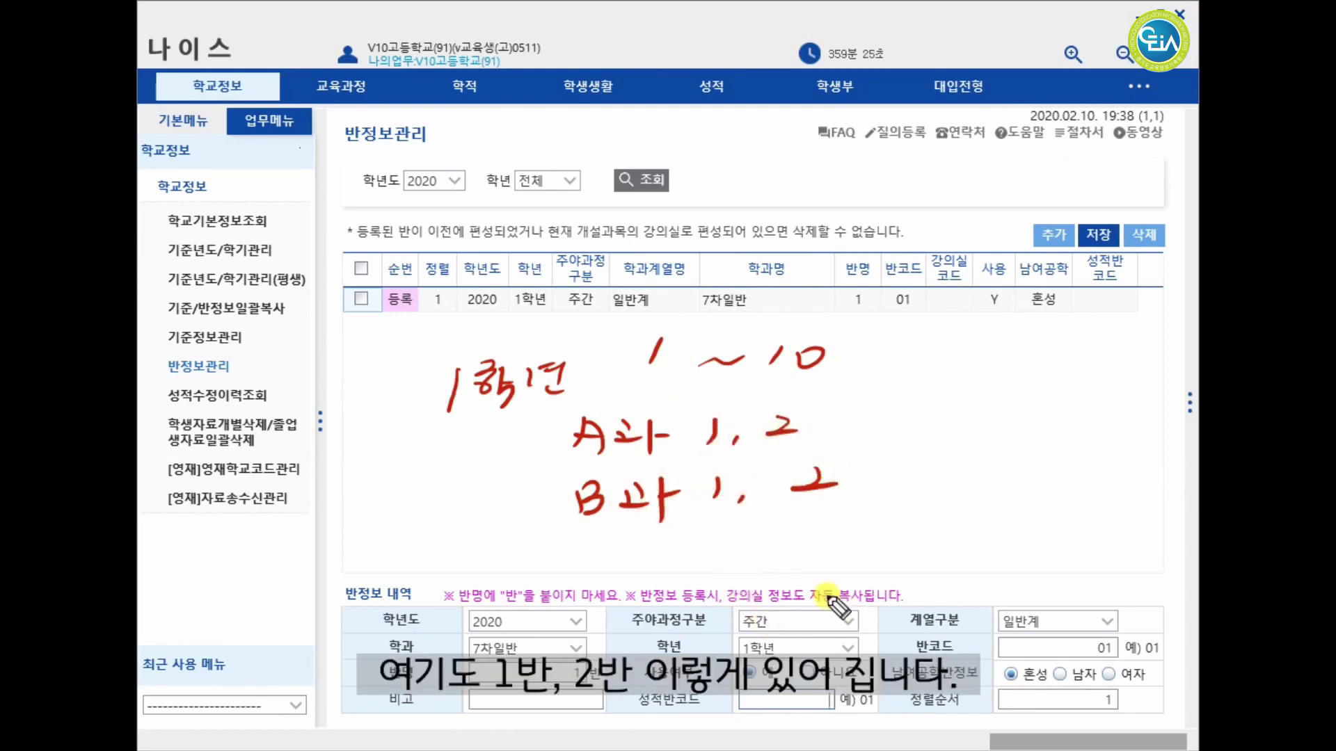
mouse_move(790, 713)
left_mouse_down()
mouse_move(816, 692)
mouse_move(844, 438)
mouse_move(835, 480)
left_mouse_up()
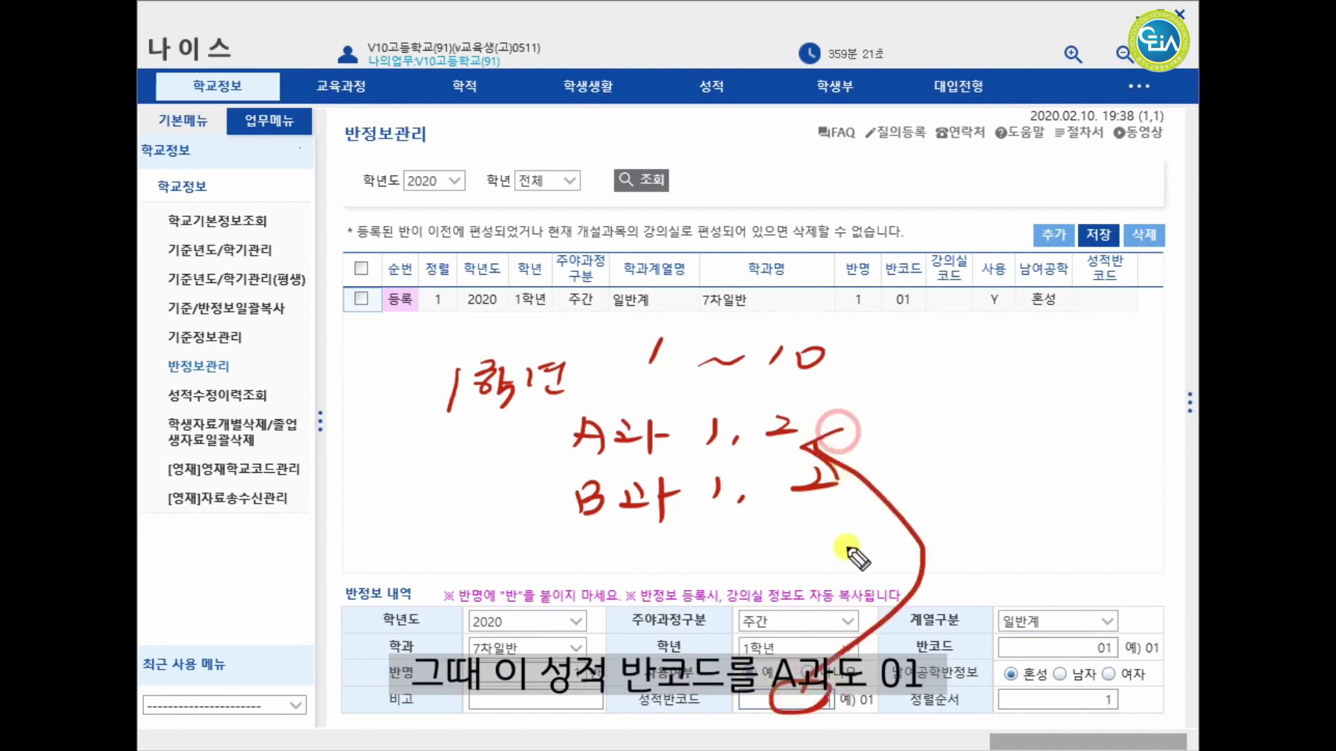
left_click(944, 510)
left_click_drag(943, 522, 934, 513)
left_click_drag(997, 494, 986, 524)
mouse_move(731, 516)
left_mouse_down()
mouse_move(730, 465)
mouse_move(729, 522)
left_mouse_up()
mouse_move(719, 518)
left_mouse_down()
mouse_move(743, 576)
mouse_move(800, 588)
left_mouse_up()
mouse_move(789, 572)
left_mouse_down()
mouse_move(807, 595)
mouse_move(770, 611)
left_mouse_up()
left_click_drag(839, 580, 861, 599)
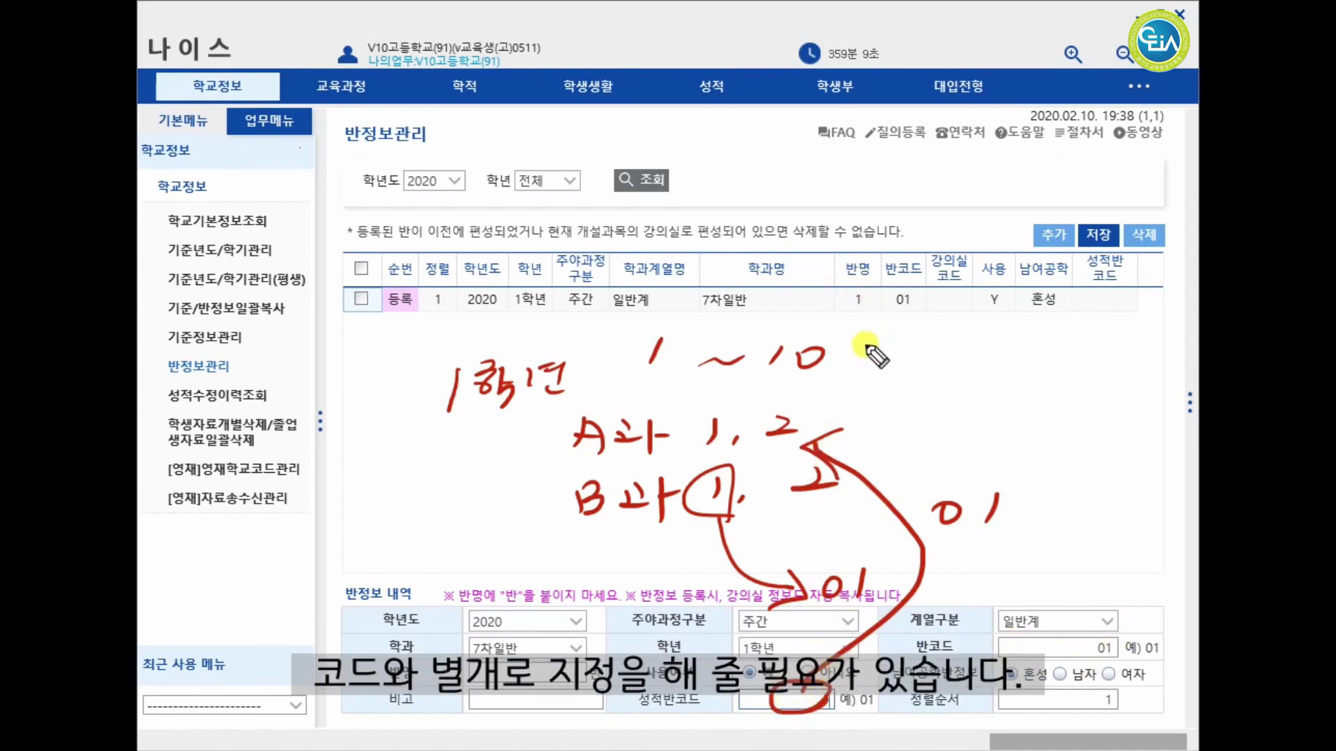
left_click_drag(630, 713, 728, 686)
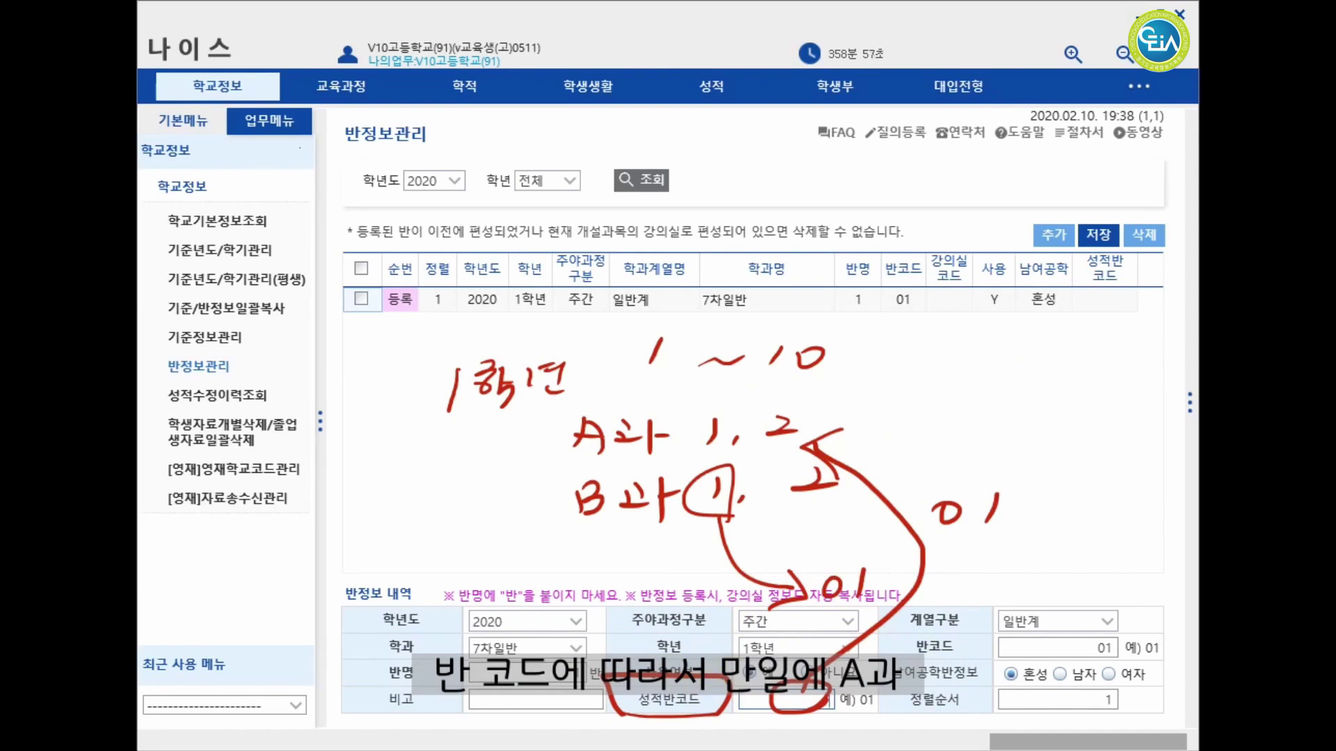
key("e")
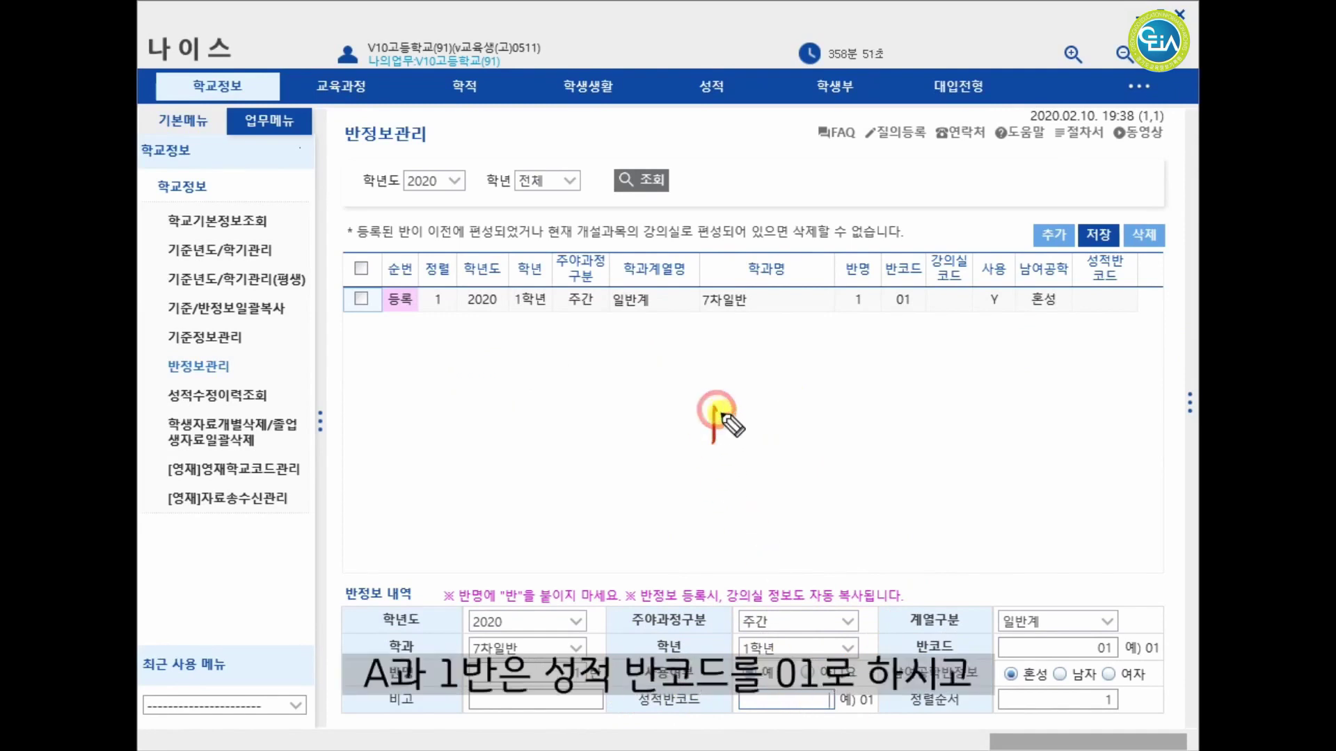
mouse_move(716, 411)
left_mouse_down()
mouse_move(1008, 409)
mouse_move(1004, 438)
left_mouse_up()
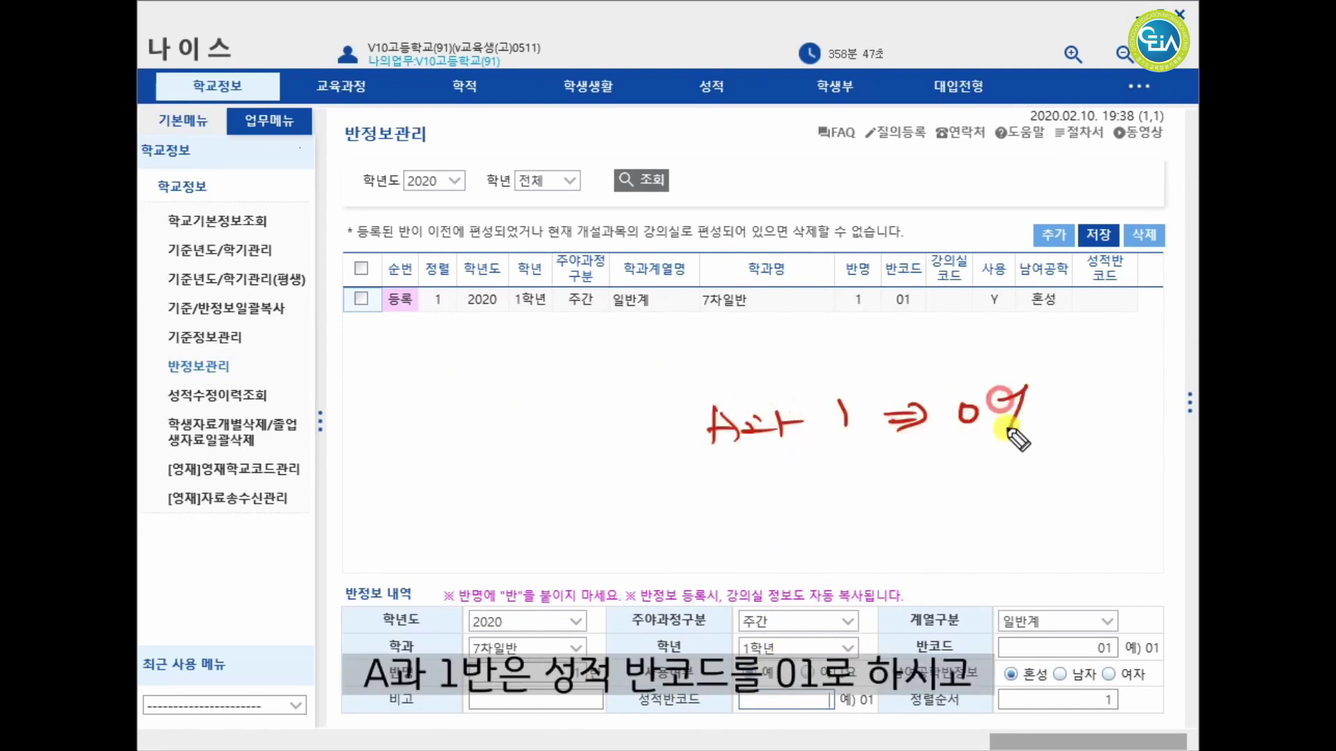
mouse_move(724, 471)
left_mouse_down()
mouse_move(724, 487)
mouse_move(870, 471)
mouse_move(867, 491)
mouse_move(933, 462)
mouse_move(971, 473)
mouse_move(1029, 462)
mouse_move(1010, 492)
mouse_move(1020, 500)
mouse_move(967, 499)
left_mouse_up()
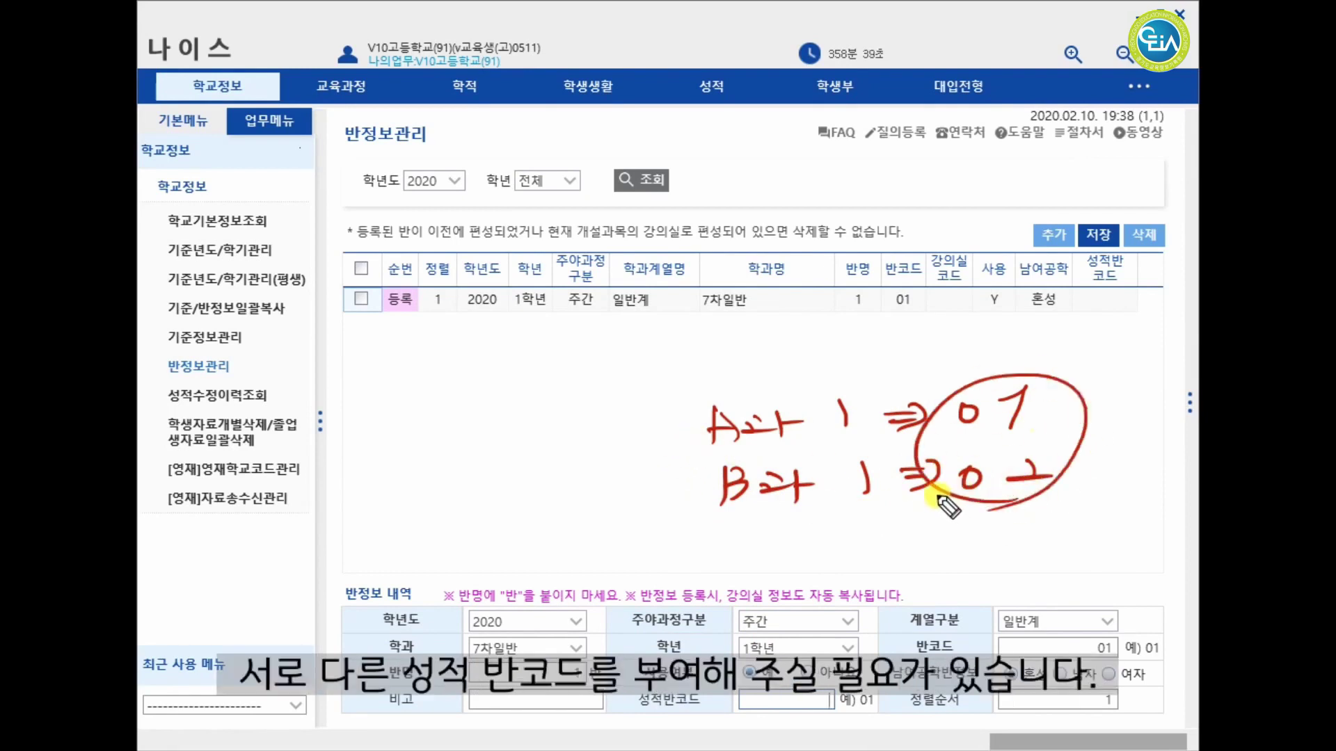
key("Escape")
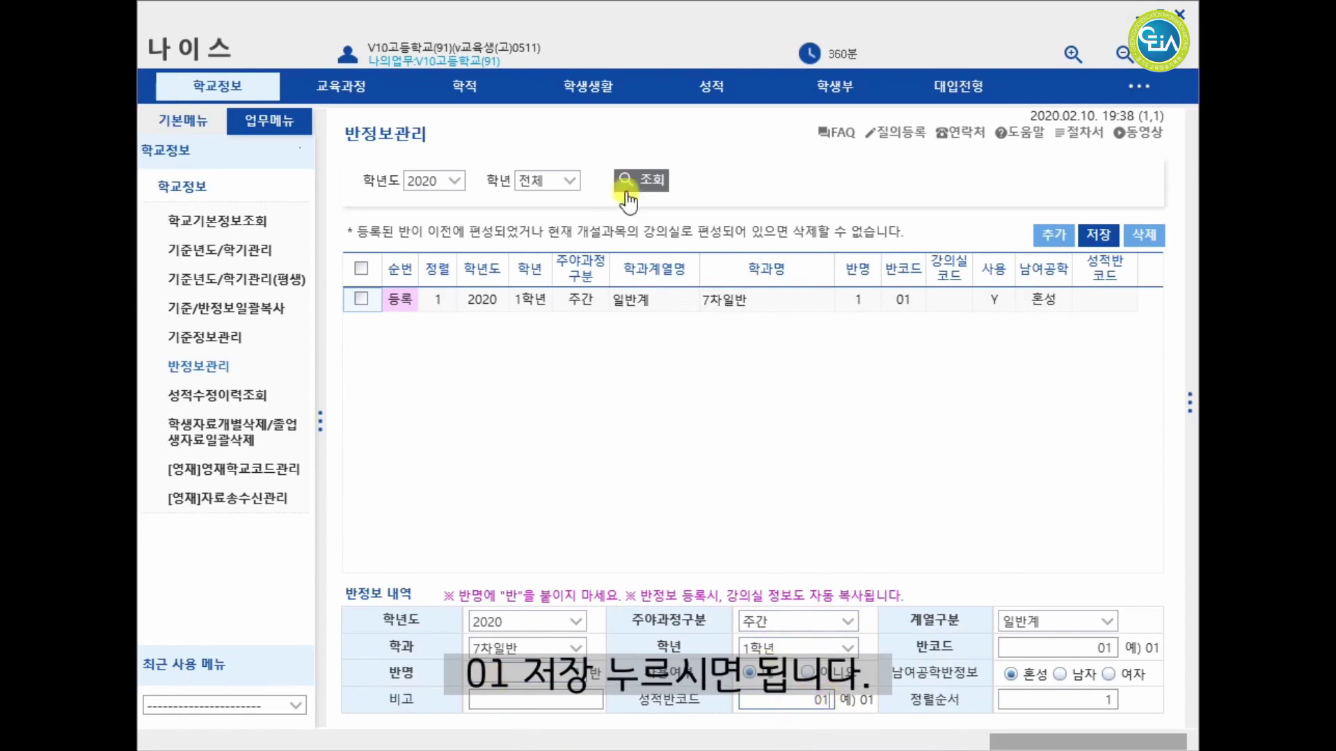
Step: Enter 01 as the 성적반코드 of the 1학년 7차일반 class and save the record
left_click(1097, 229)
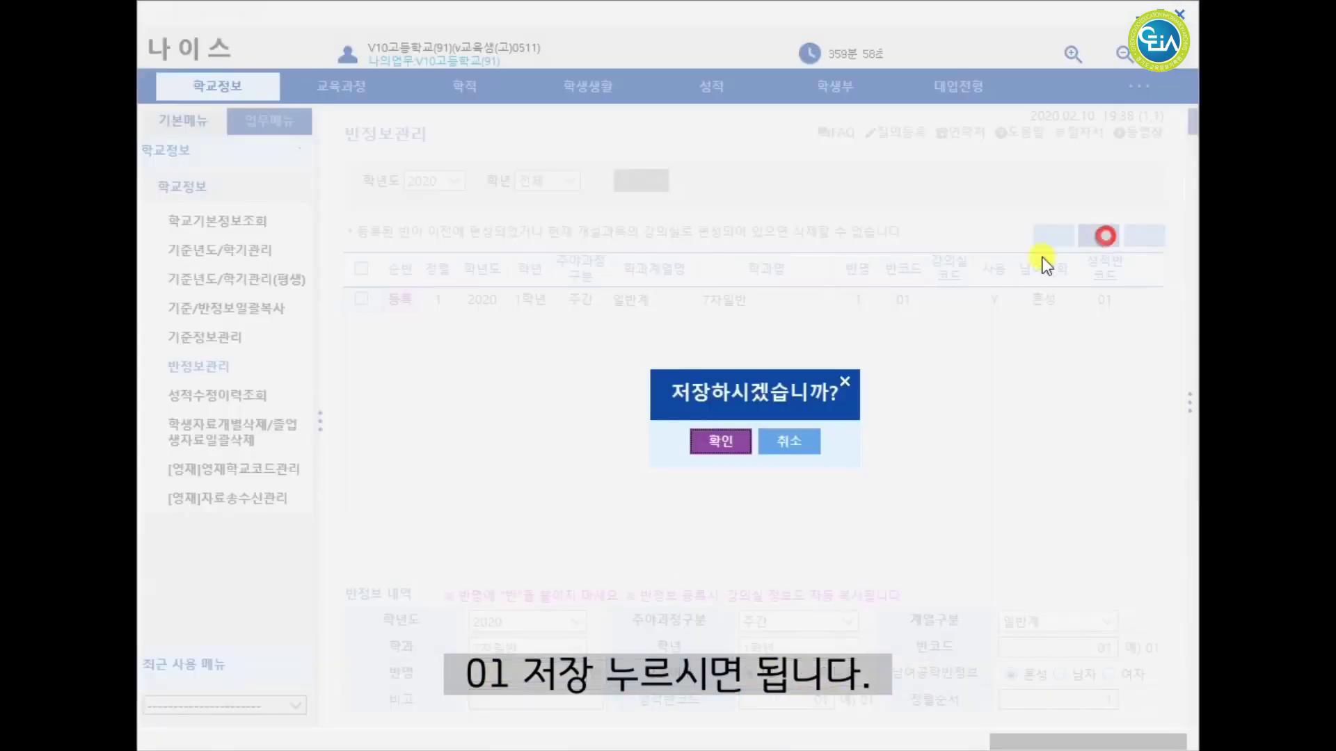
left_click(732, 443)
left_click(761, 442)
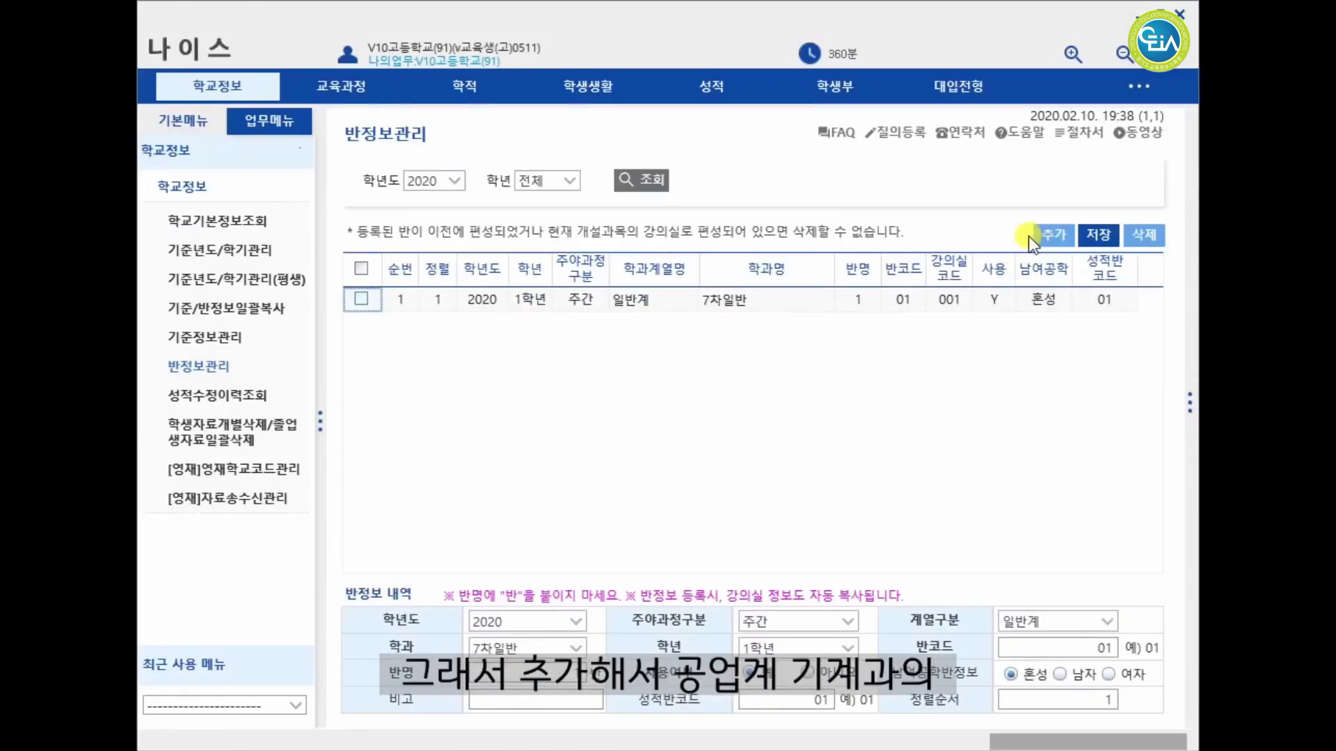
Step: Add another 2020 class record with 주야과정구분 주간, 계열구분 공업계, 학과 기계과 and 학년 1학년
left_click(1049, 234)
left_click(734, 623)
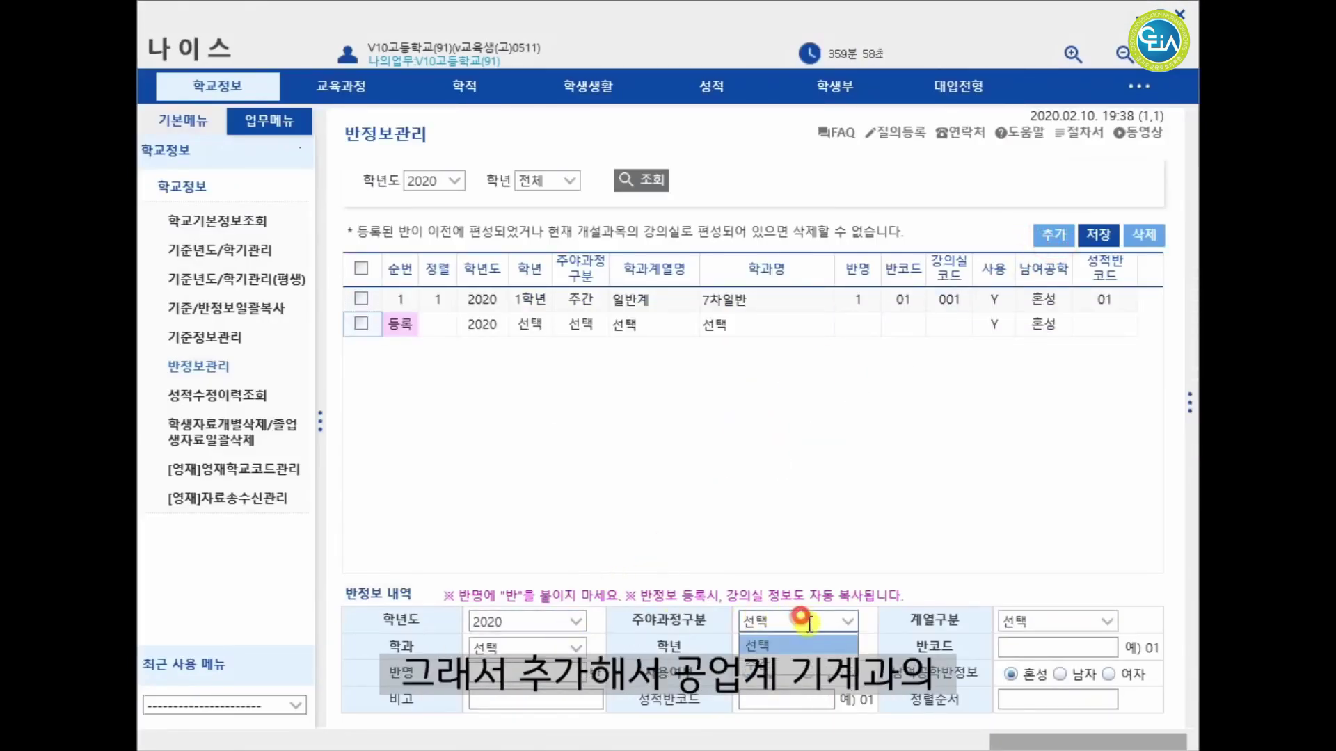
left_click(765, 661)
left_click(1068, 623)
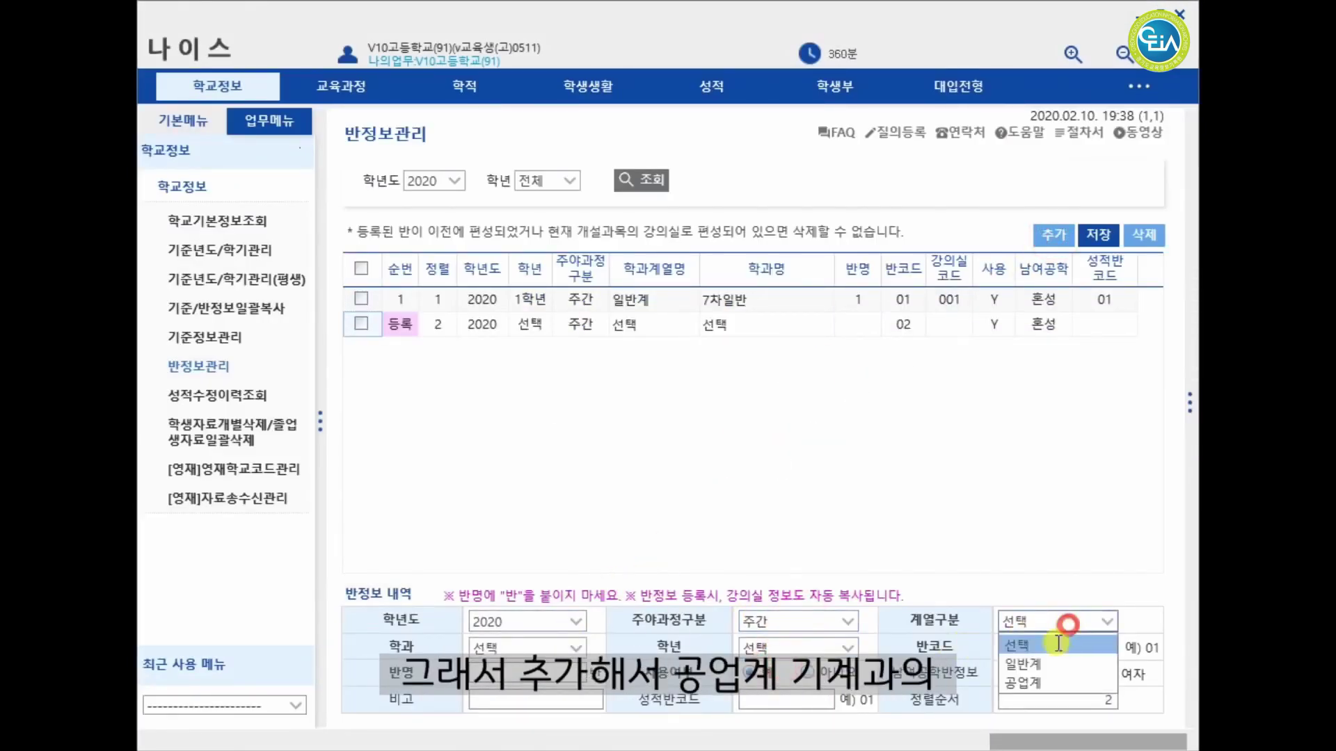
left_click(1023, 682)
left_click(552, 647)
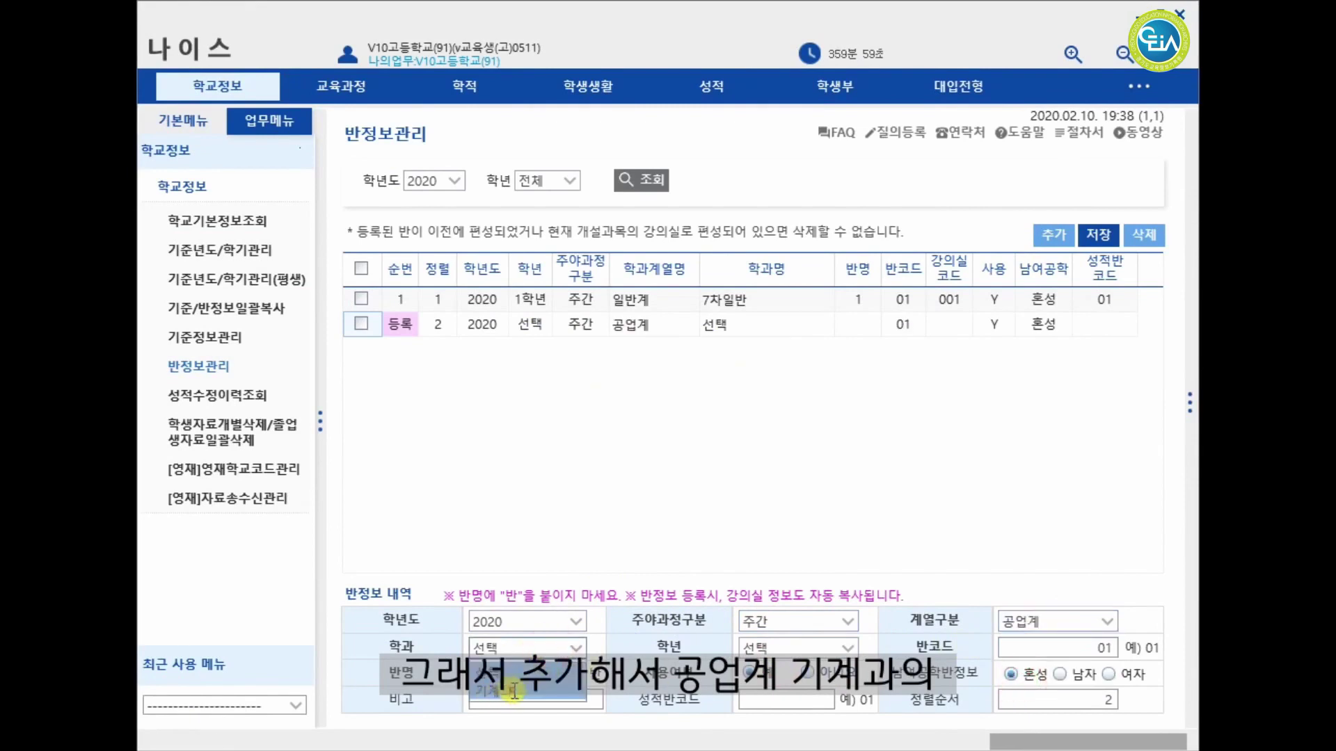
left_click(493, 695)
left_click(844, 647)
left_click(762, 691)
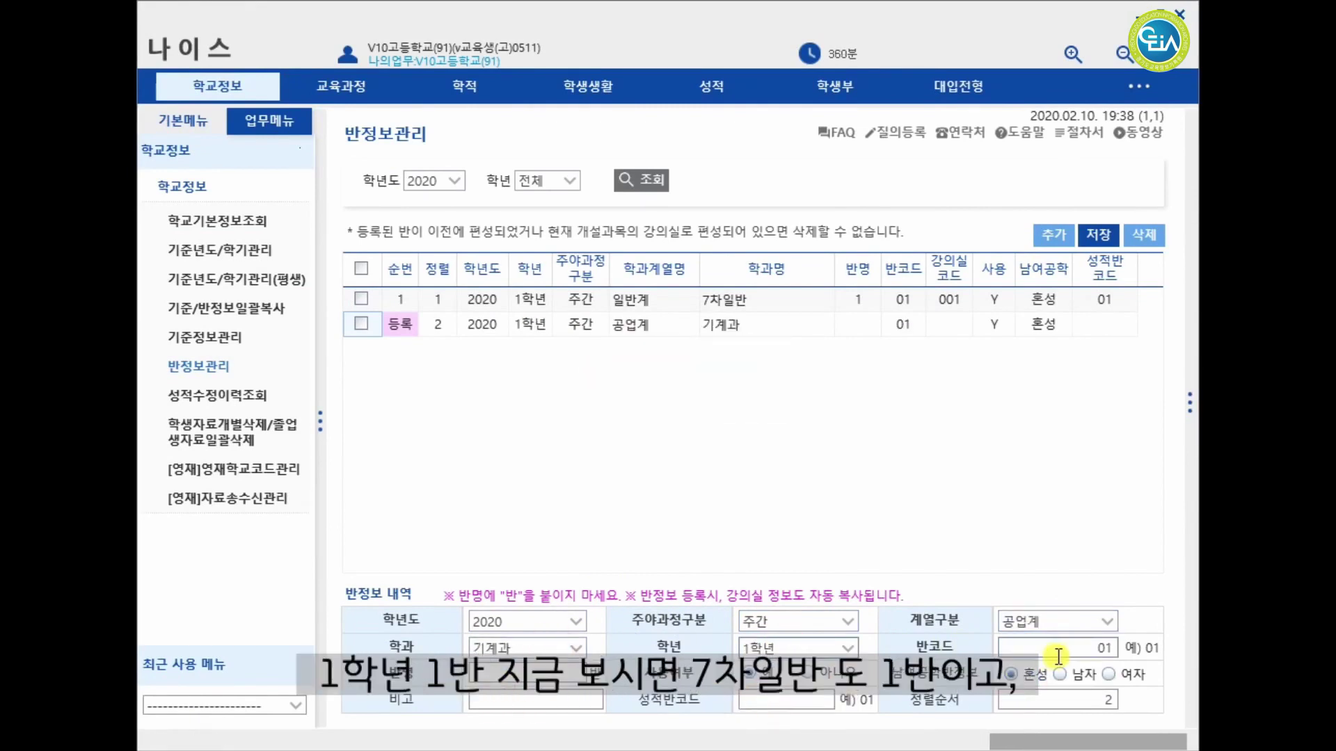
Step: Set the 1학년 기계과 class's 반명 to 1 and 성적반코드 to 01
left_click(528, 680)
type("1")
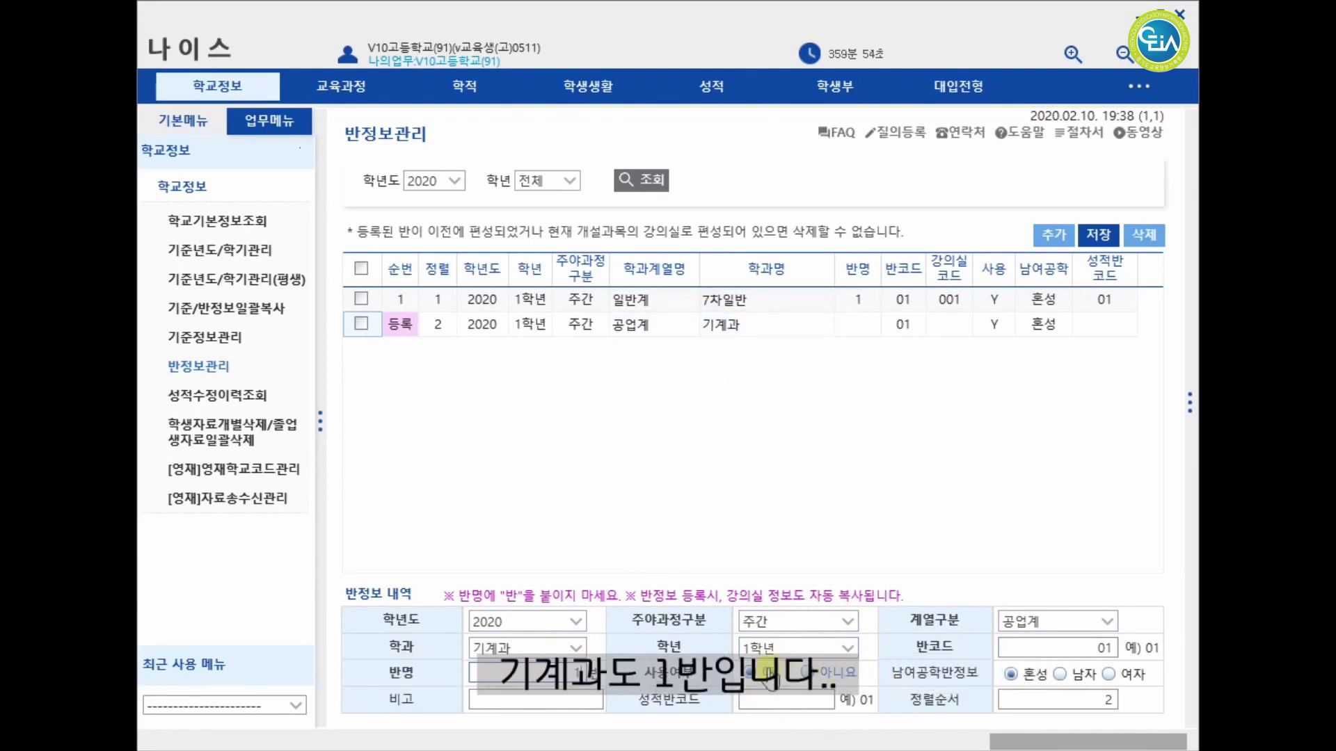
left_click(809, 701)
type("01")
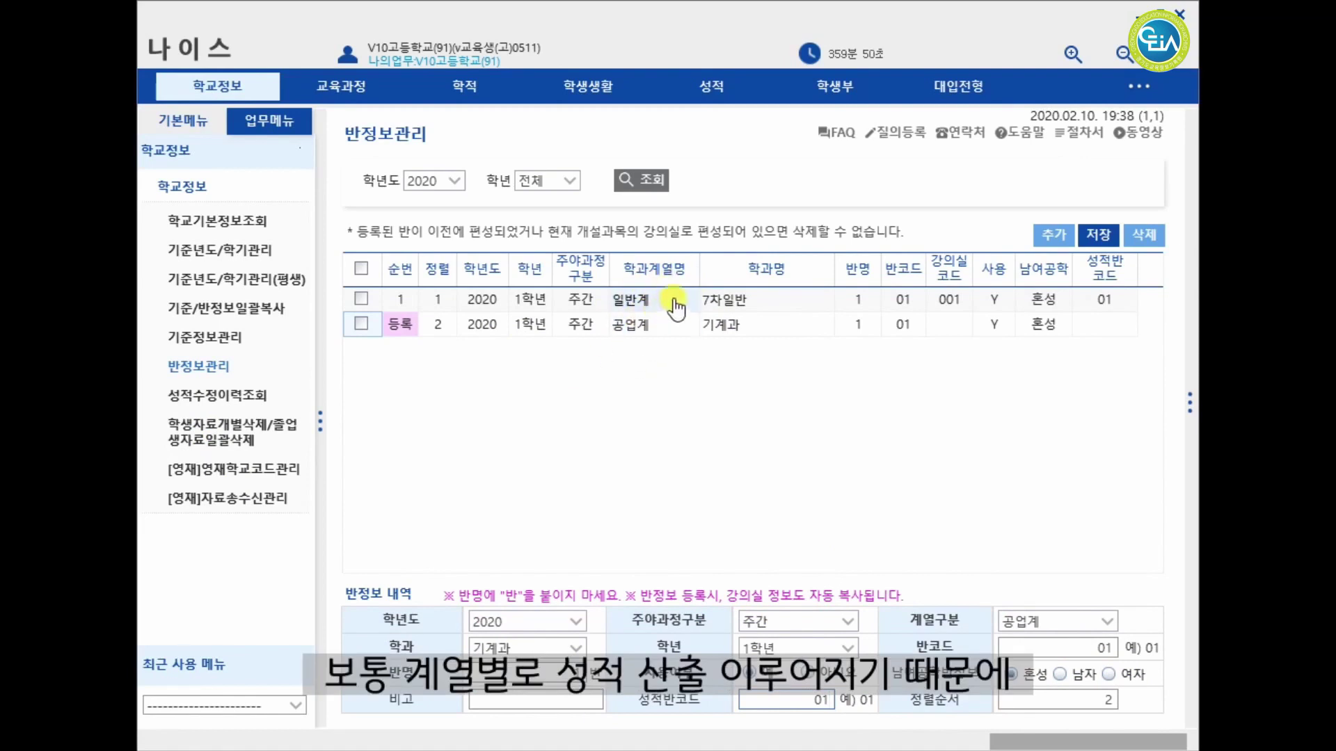
Step: Change the 1학년 기계과 class's 성적반코드 to 02 and save the class information
right_click(807, 704)
left_click(795, 697)
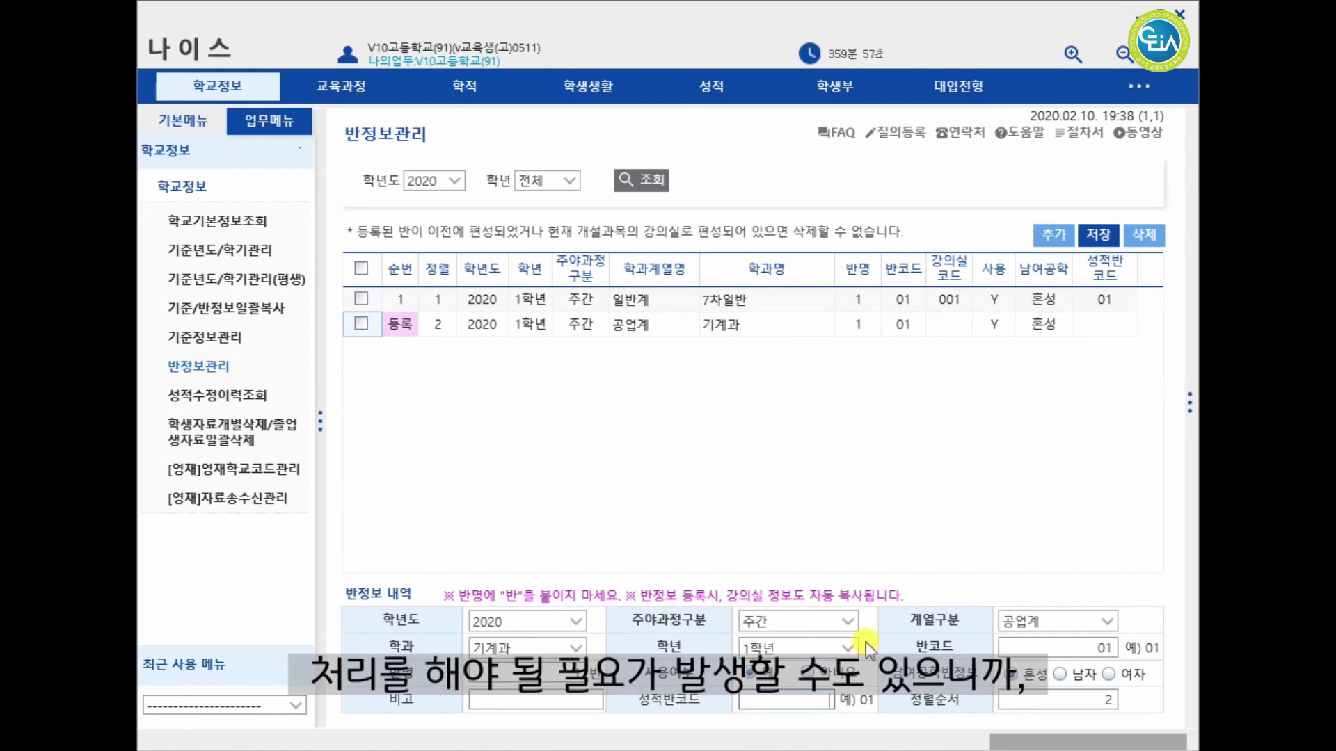
type("02")
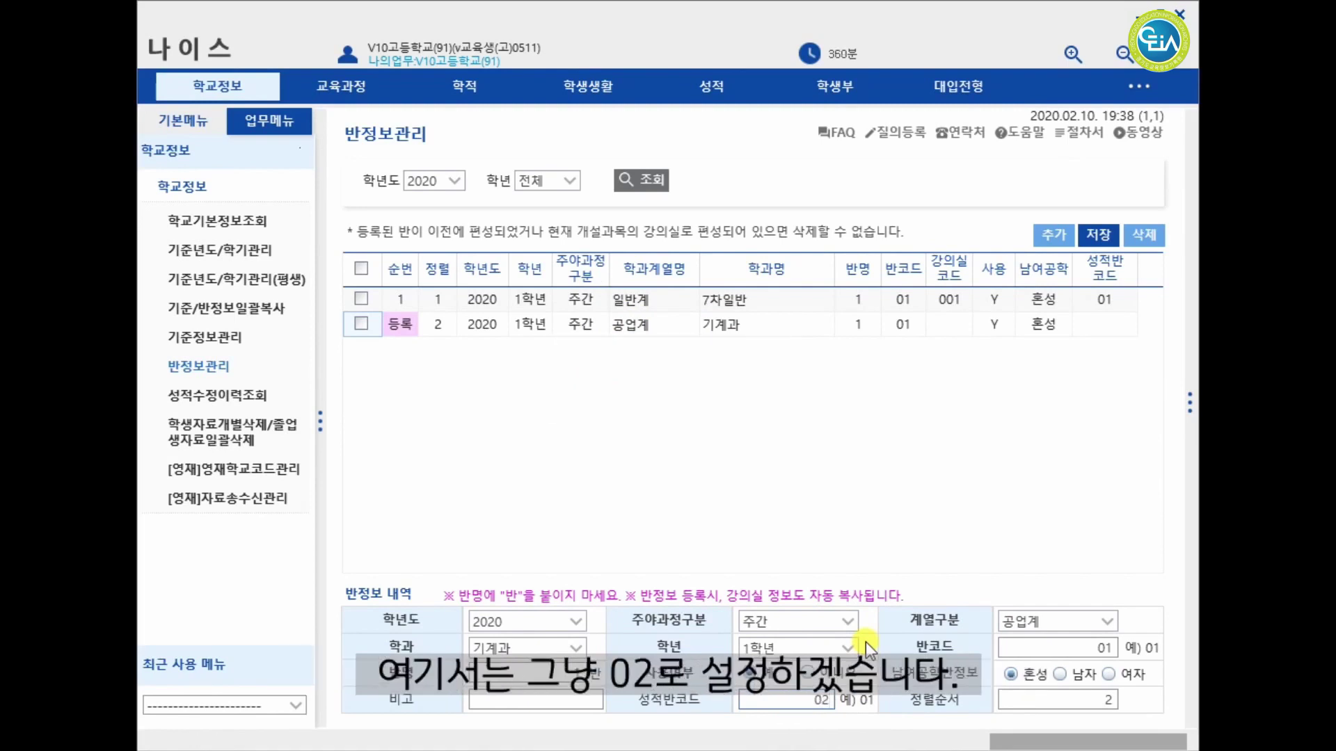
left_click(1106, 234)
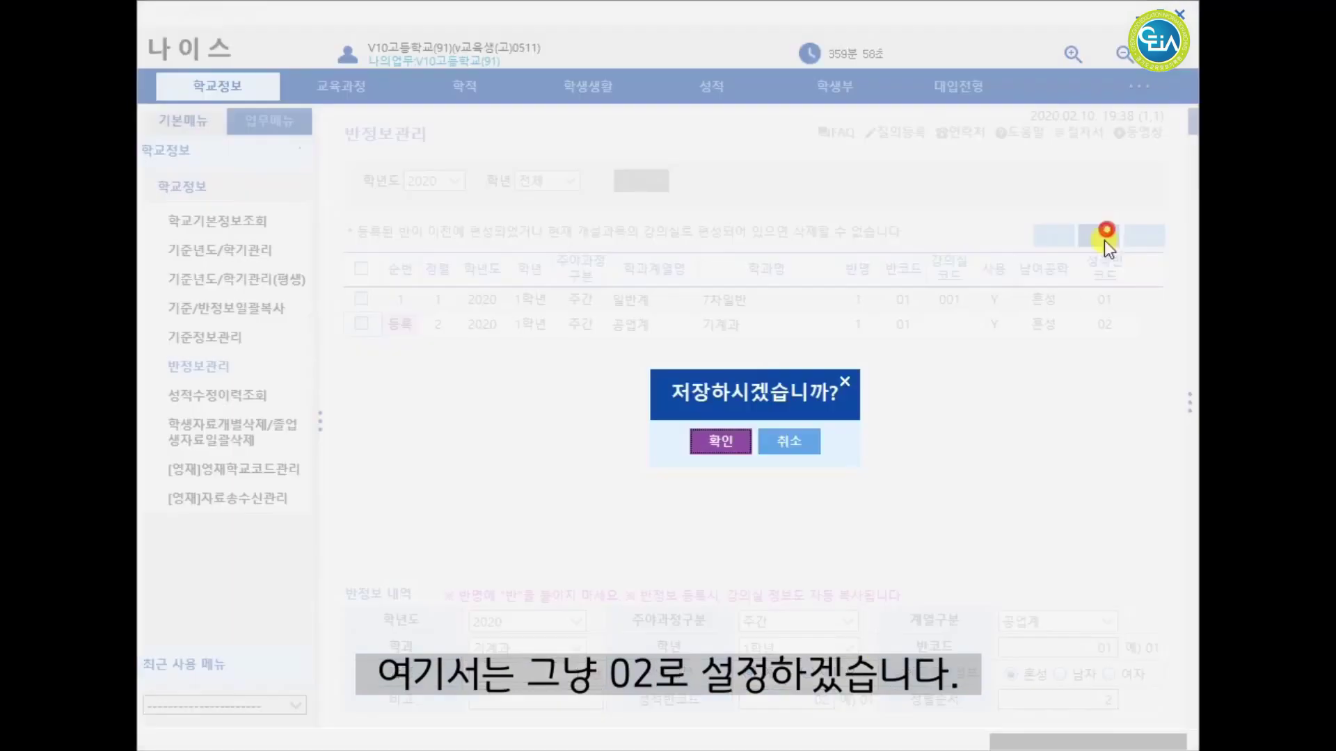
left_click(696, 445)
left_click(800, 443)
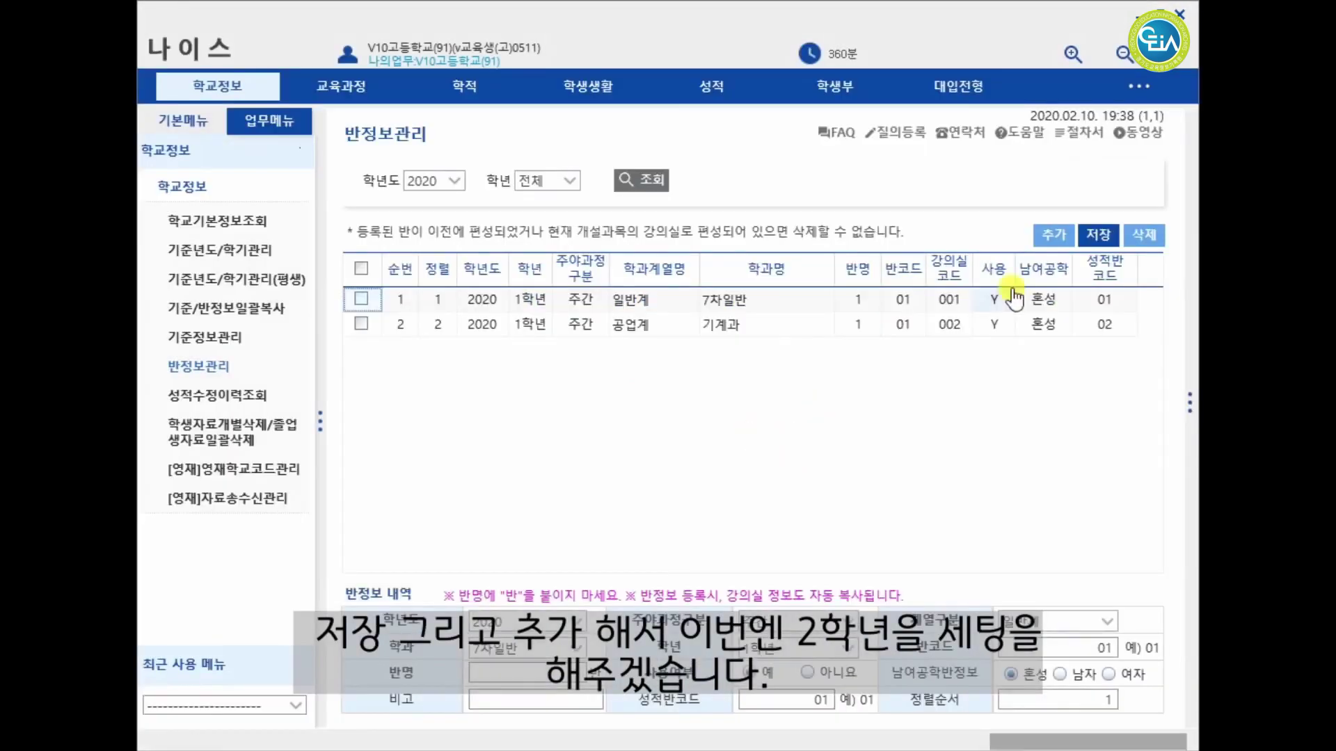
Step: Add a third 2020 class record with 주야과정구분 주간, 계열구분 공업계, 학과 기계과 and 학년 2학년
left_click(1037, 240)
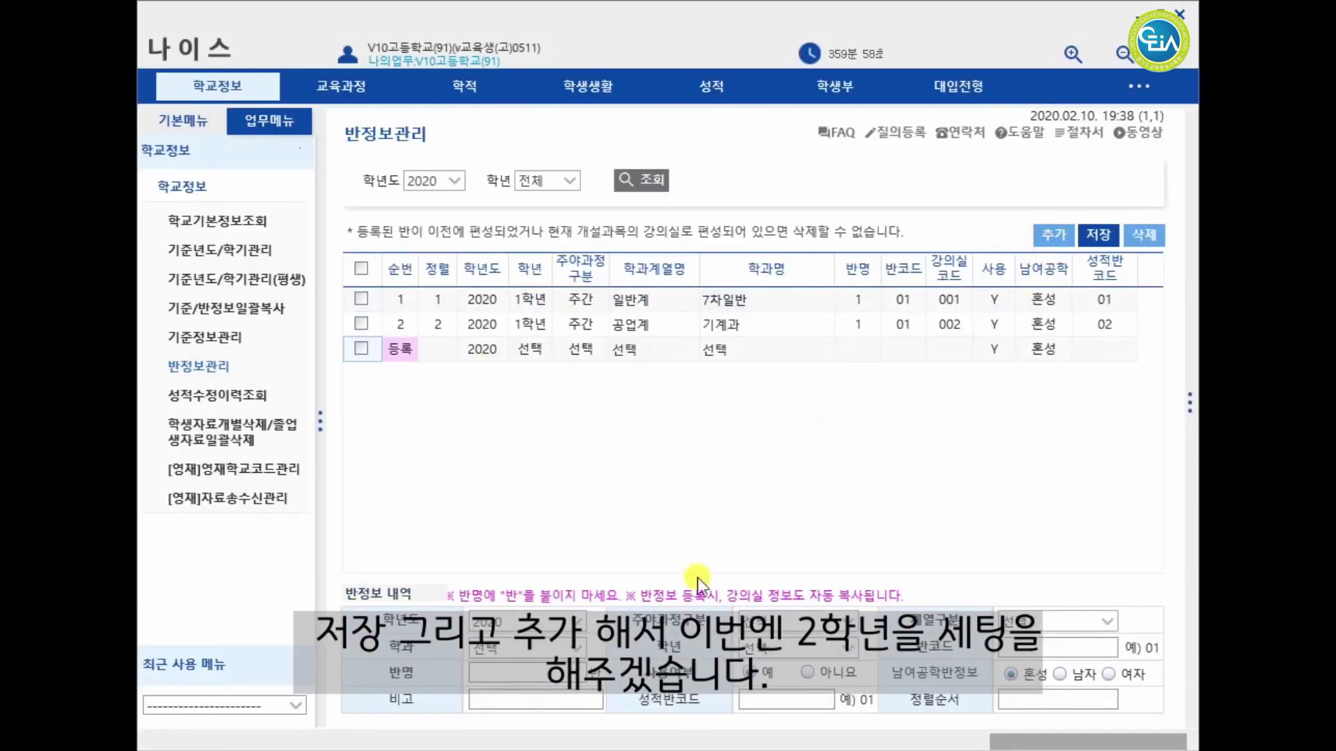
left_click(783, 619)
left_click(794, 657)
left_click(1057, 621)
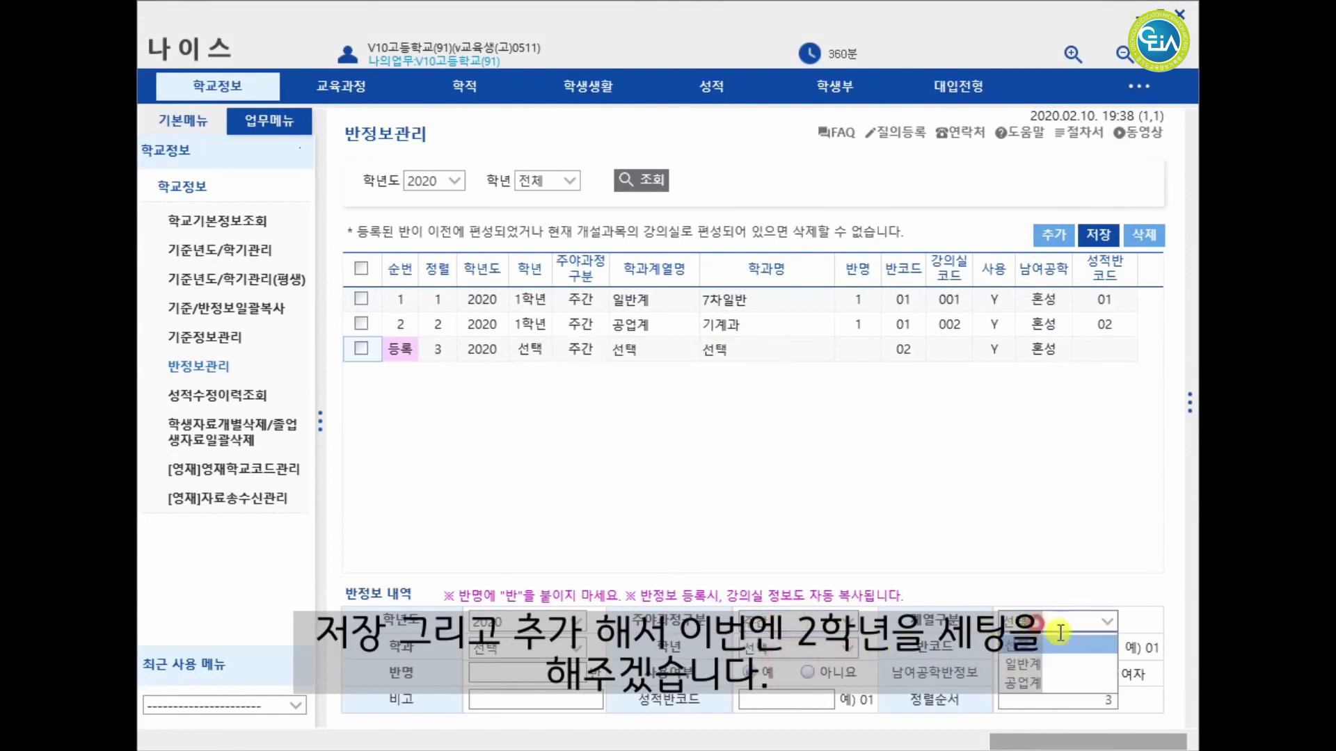
left_click(1040, 680)
left_click(570, 648)
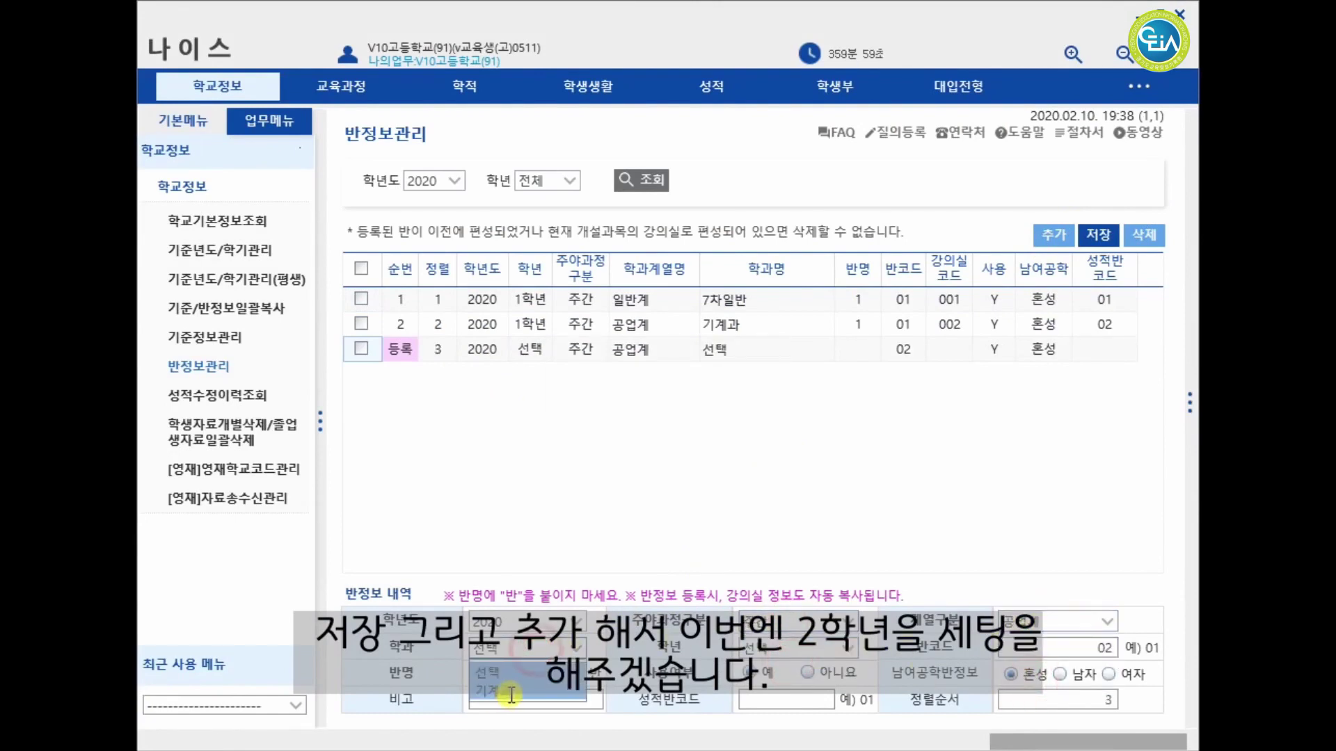
left_click(512, 696)
left_click(800, 648)
left_click(772, 706)
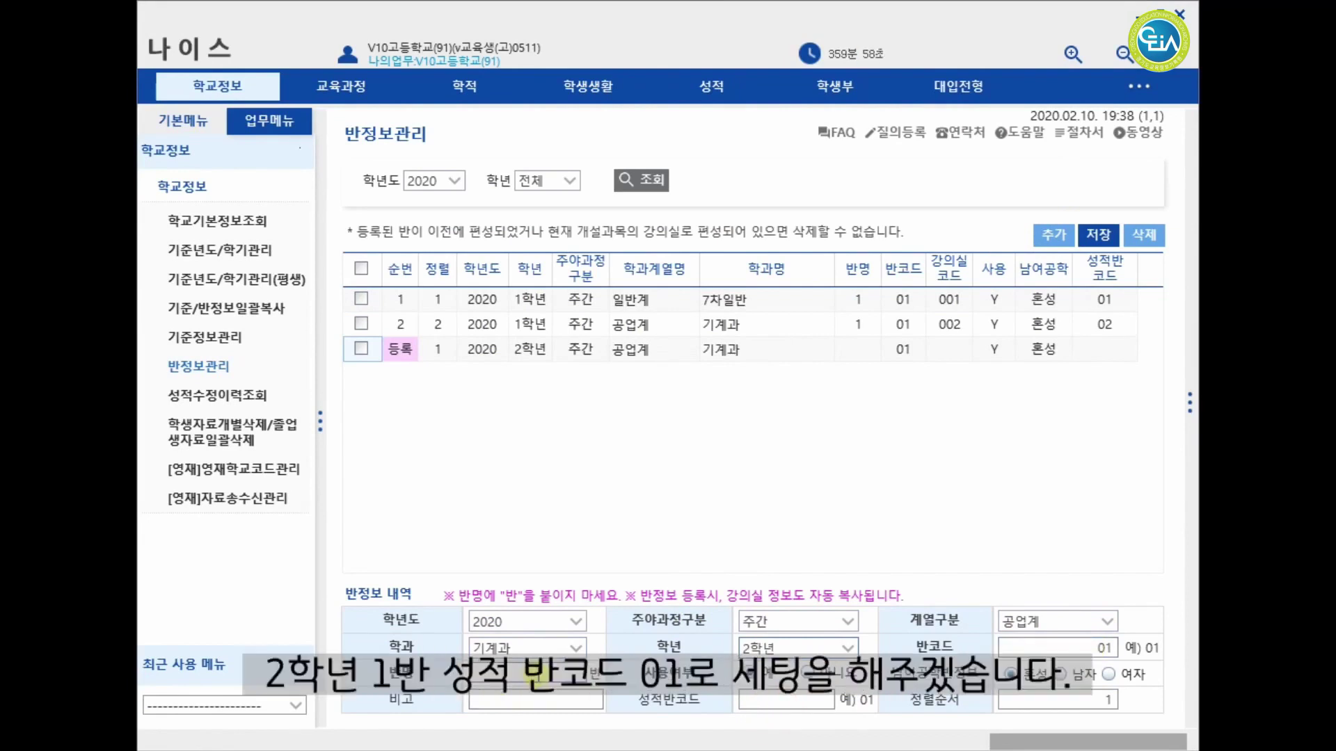
Step: Set the 2학년 기계과 class's 반명 to 1 and 성적반코드 to 01, and save the class information
left_click(535, 674)
type("01")
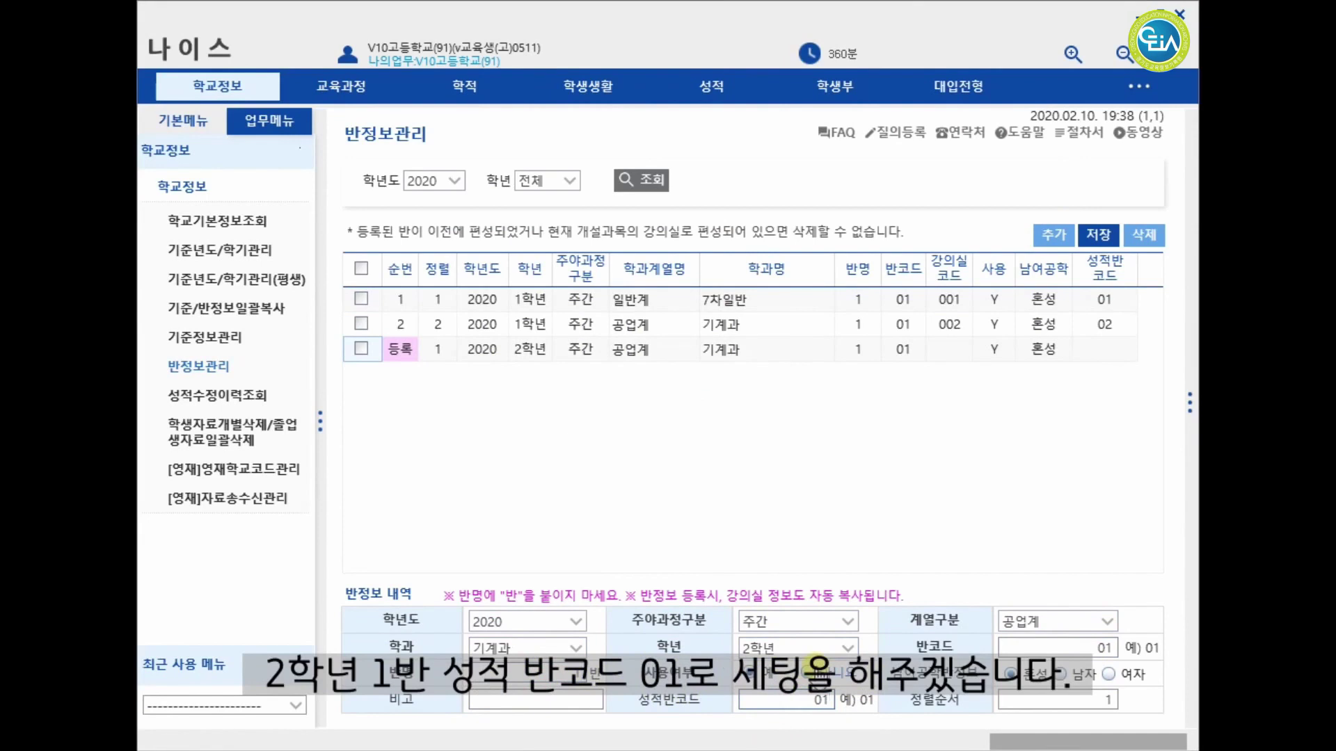
left_click(1105, 235)
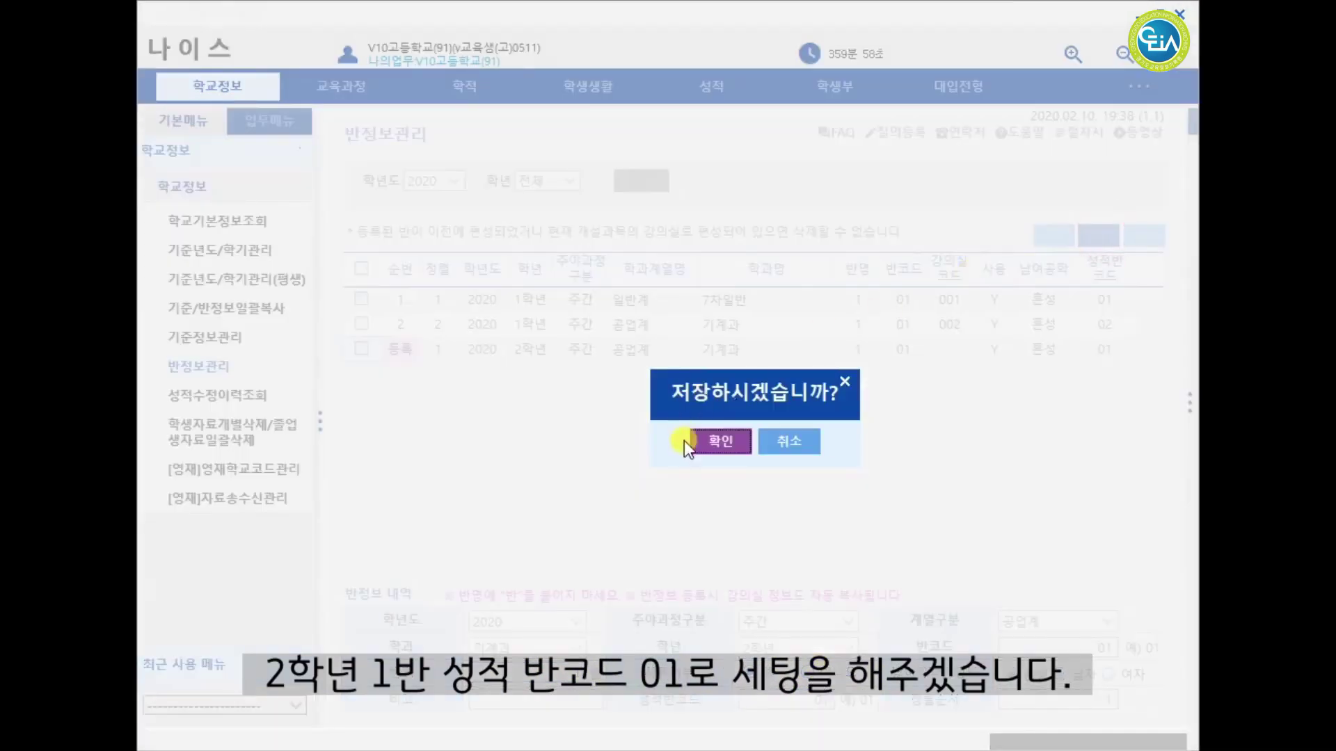
left_click(716, 441)
left_click(755, 448)
Step: Add a fourth 2020 class record with 주야과정구분 주간, 계열구분 공업계, 학과 기계과 and 학년 3학년
left_click(1036, 241)
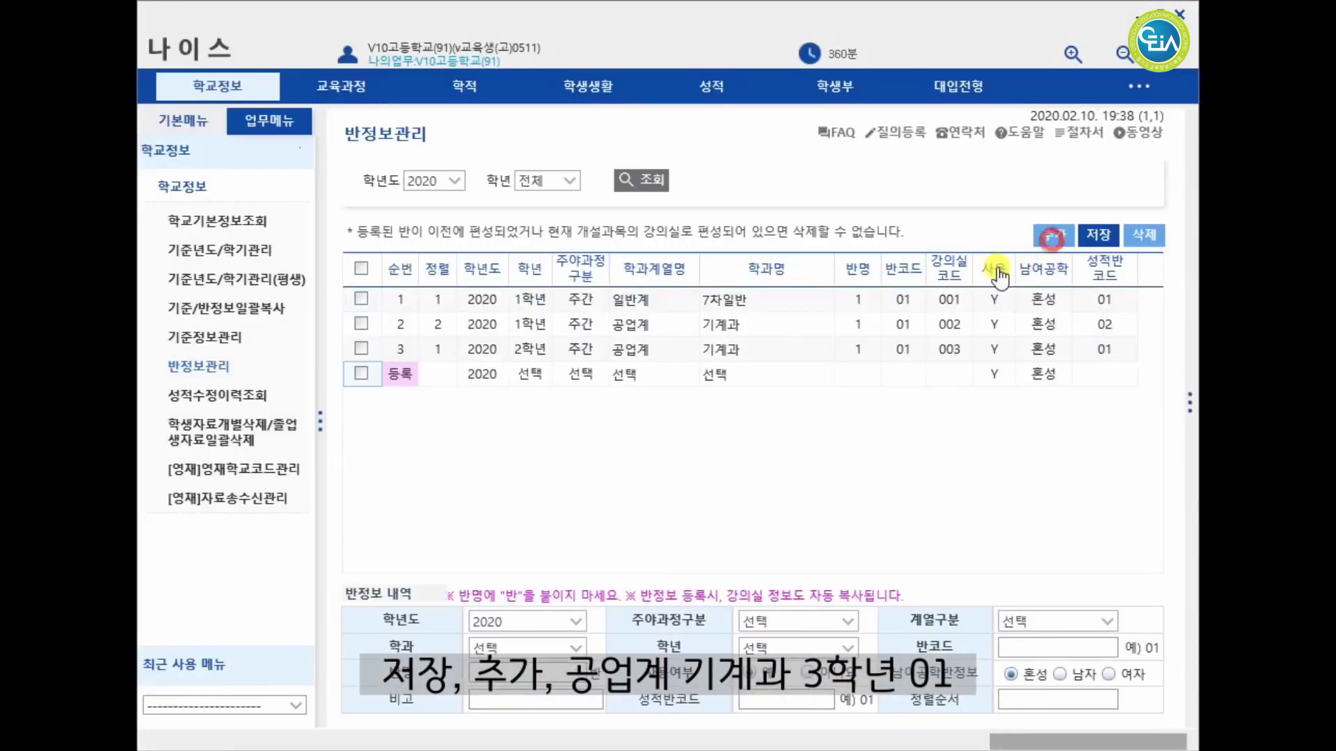
left_click(813, 621)
left_click(775, 657)
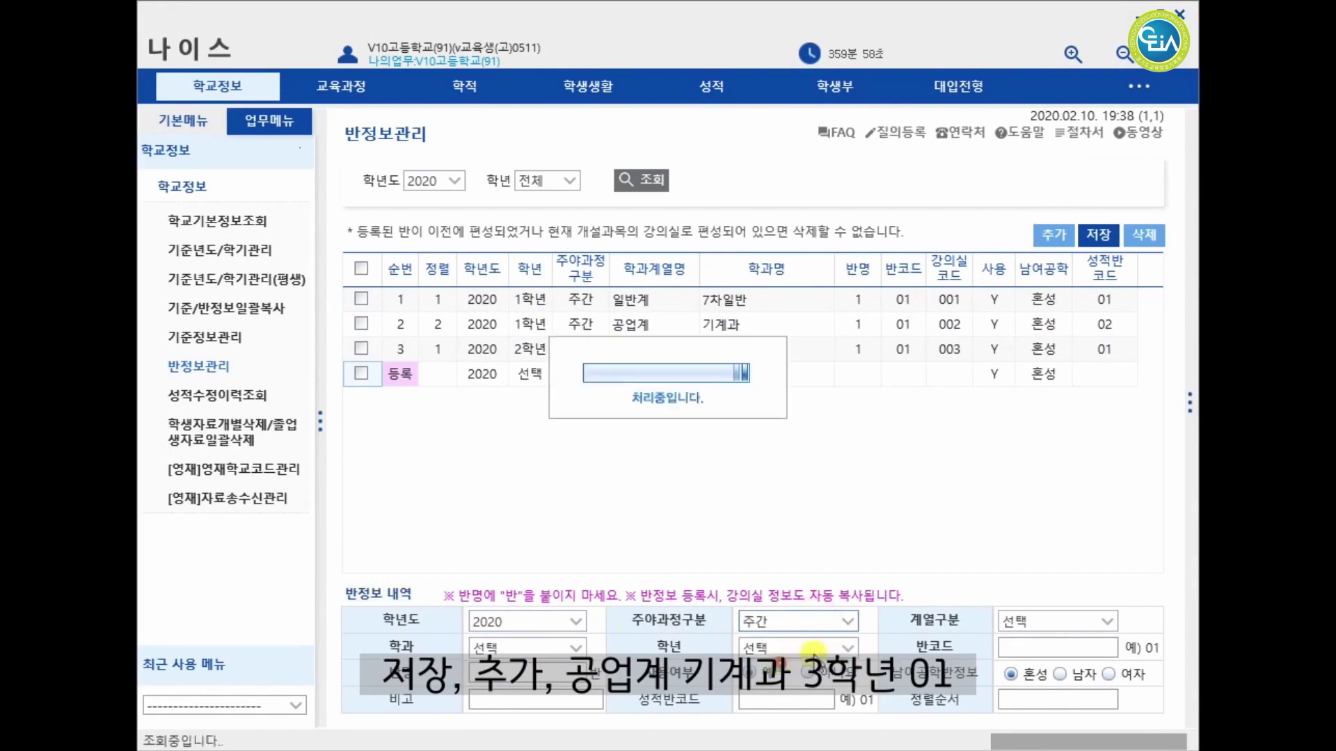
left_click(1057, 622)
left_click(1026, 681)
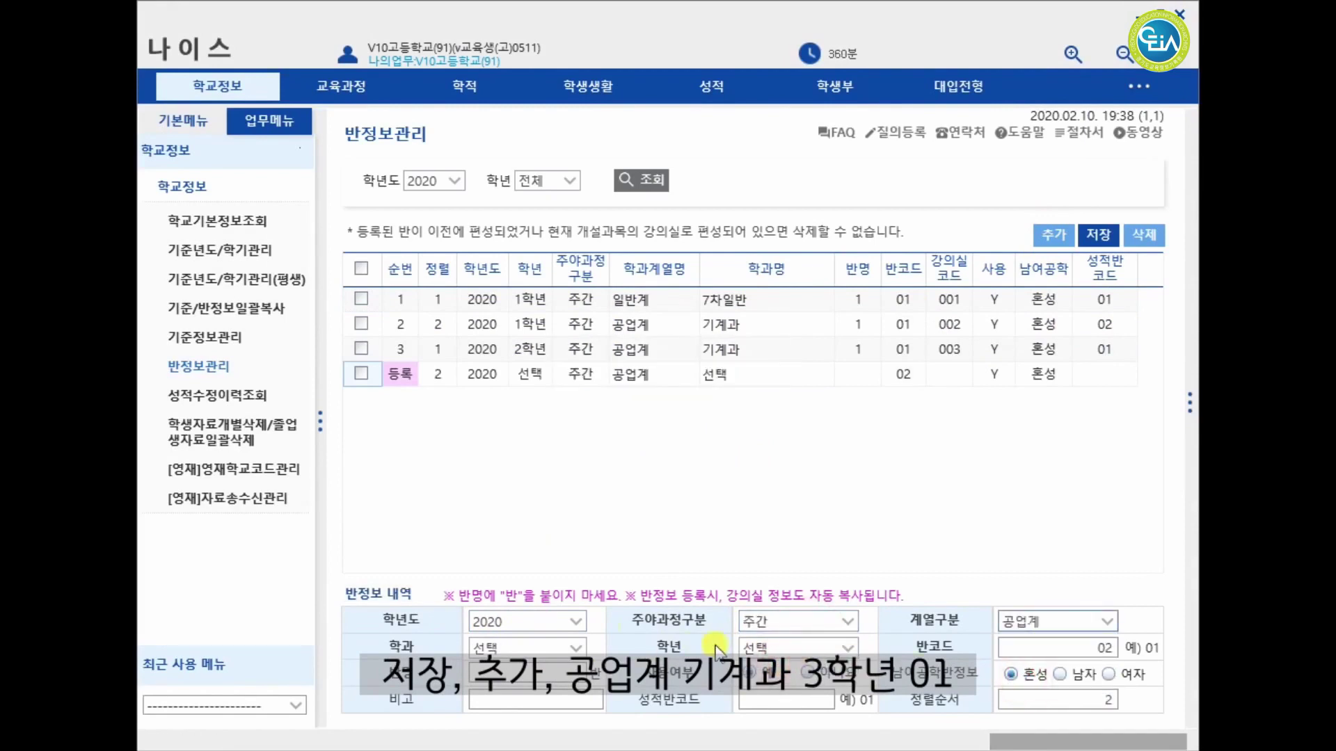
left_click(523, 647)
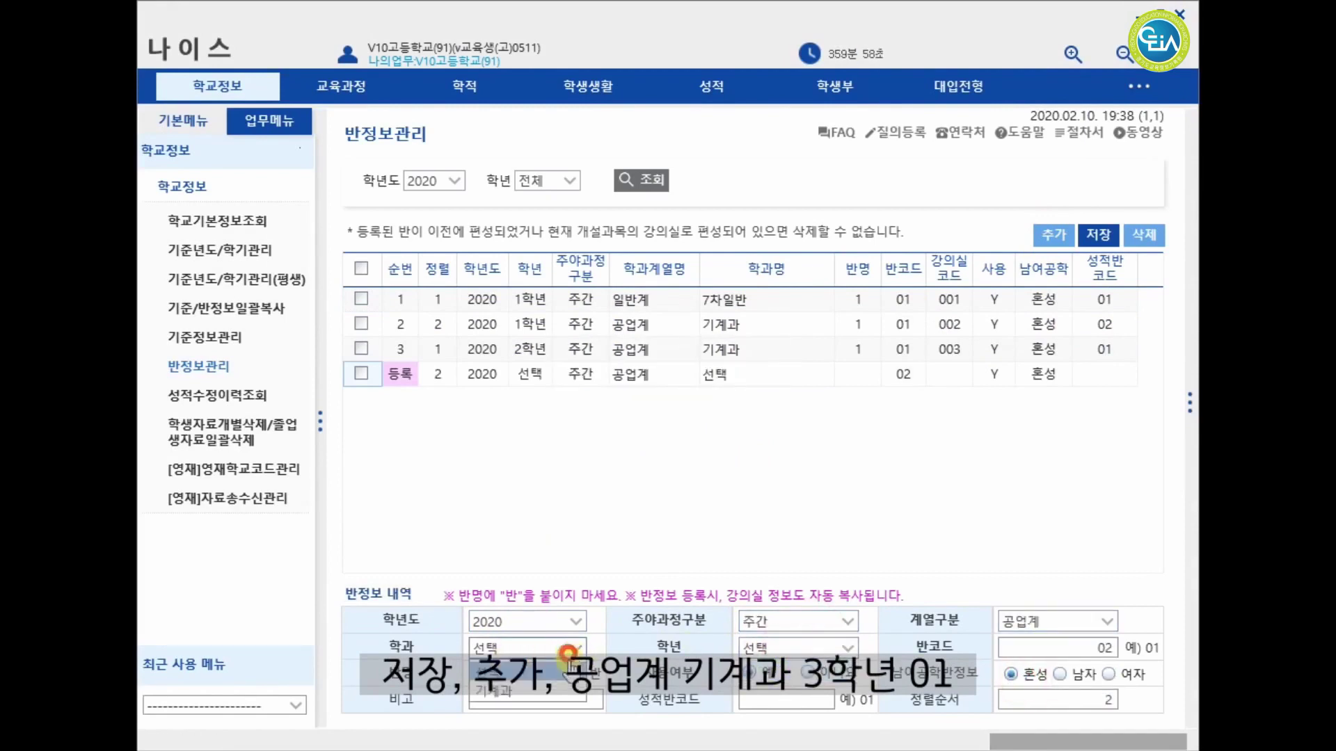
left_click(525, 690)
left_click(807, 647)
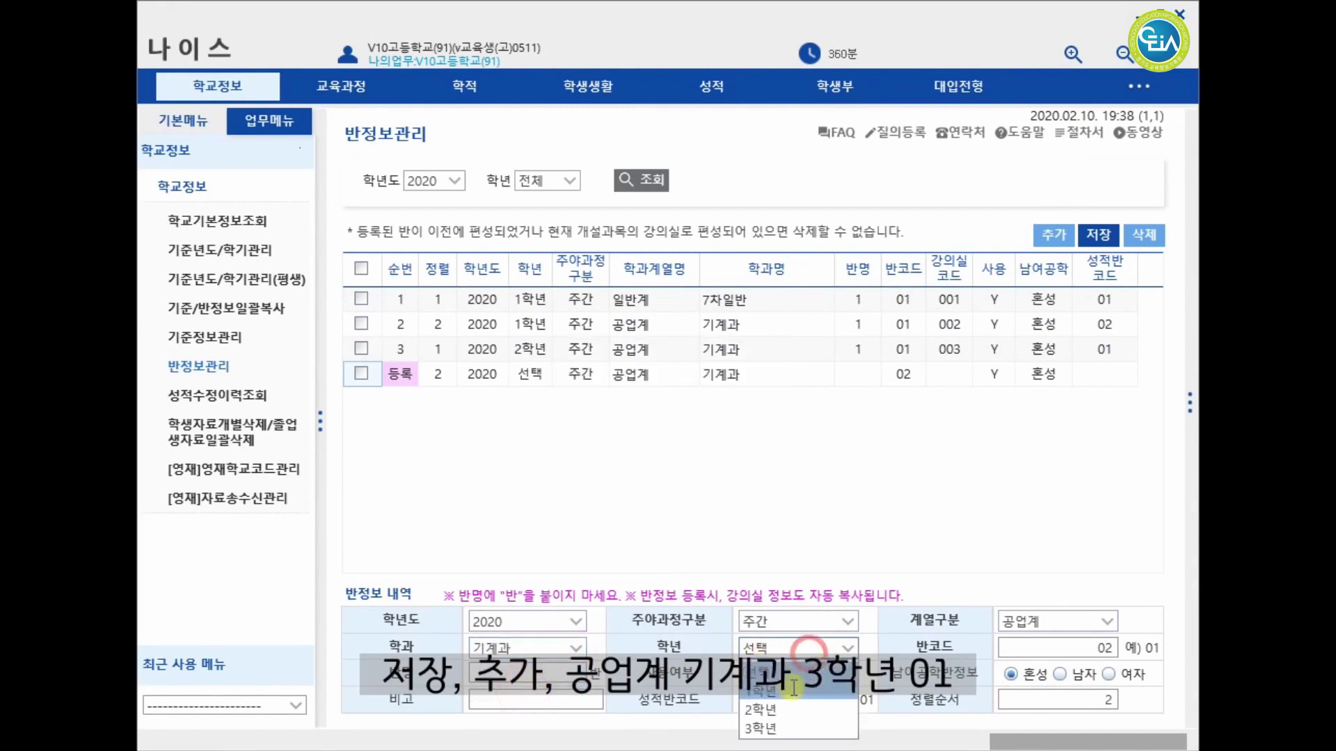
left_click(778, 727)
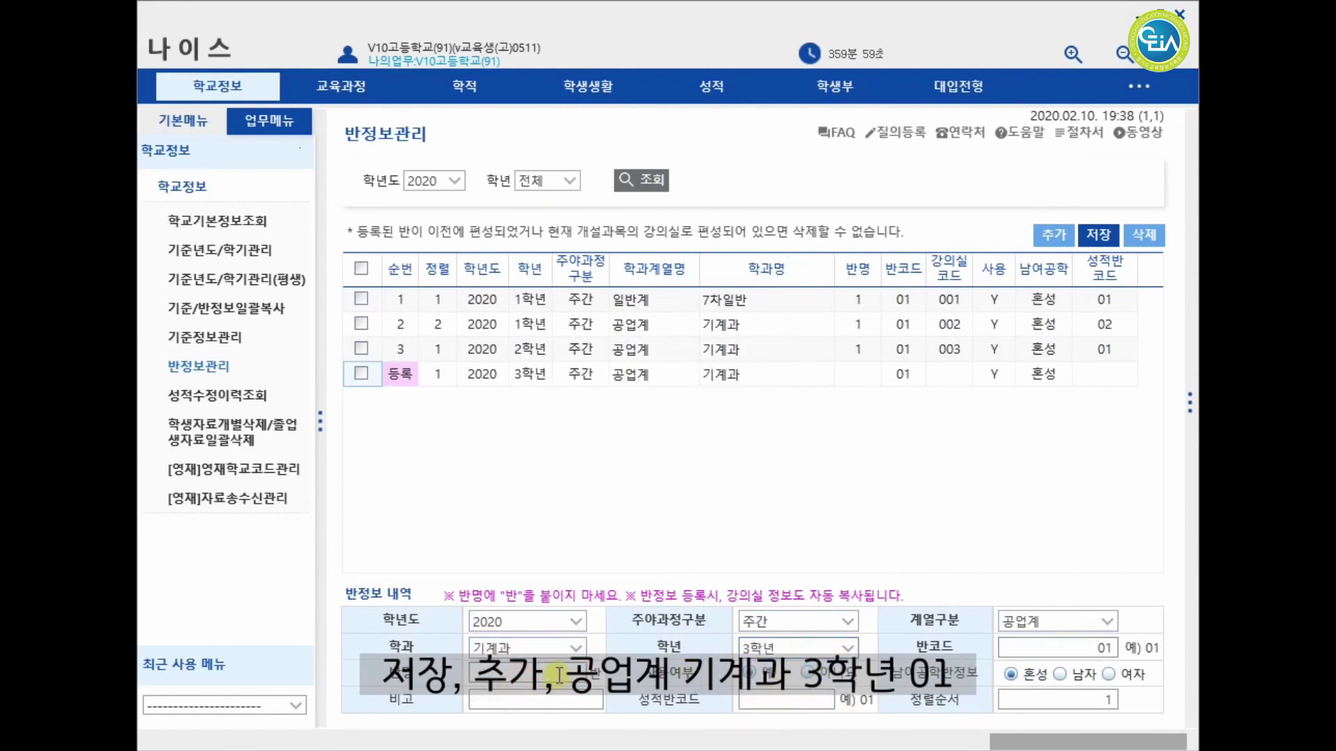
Step: Set the 3학년 기계과 class's 반명 to 1 and 성적반코드 to 01, and save the class information
left_click(788, 703)
type("01")
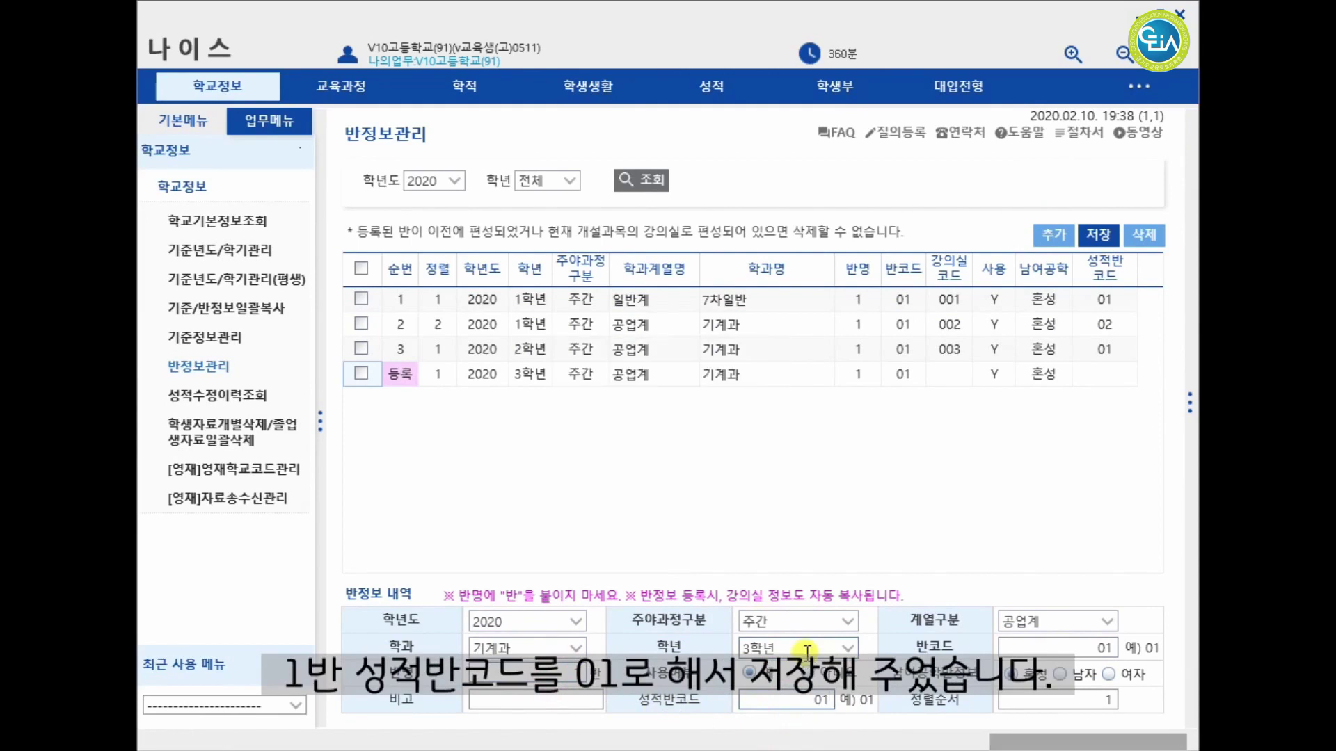
left_click(1102, 236)
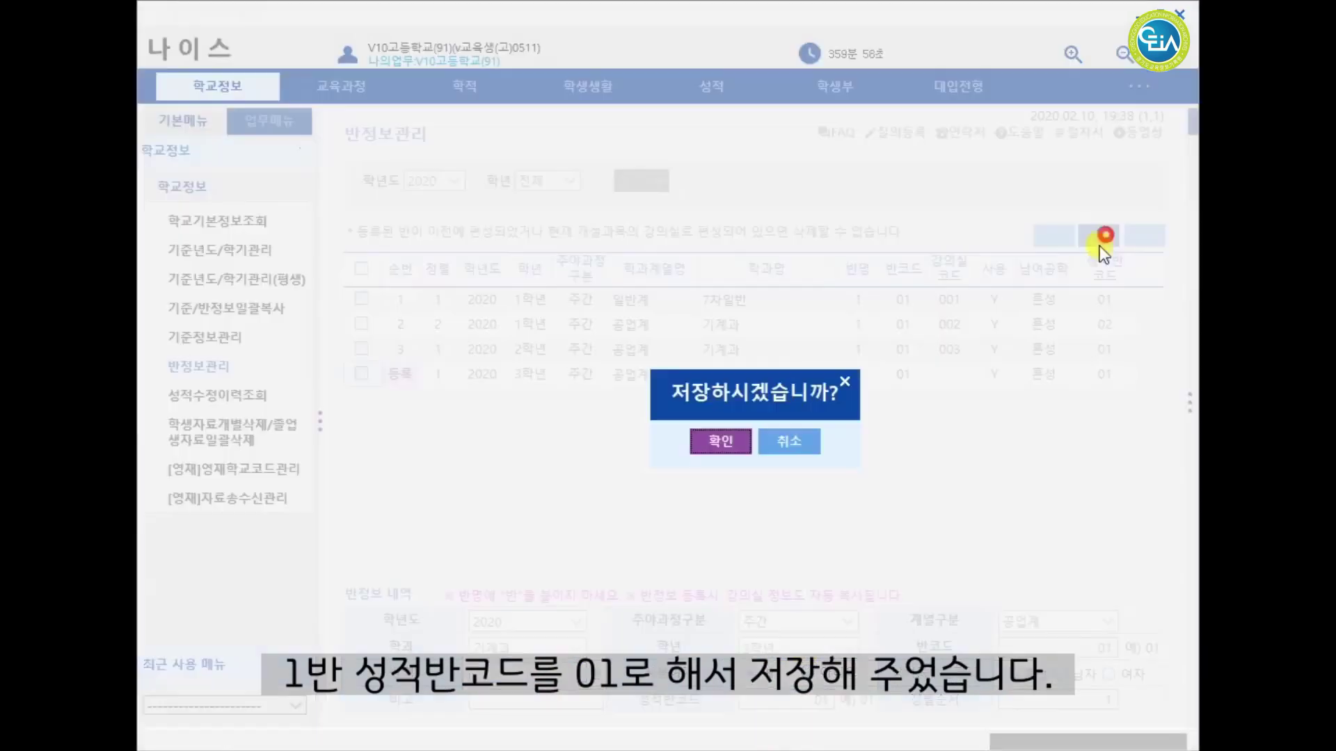
left_click(708, 423)
left_click(746, 440)
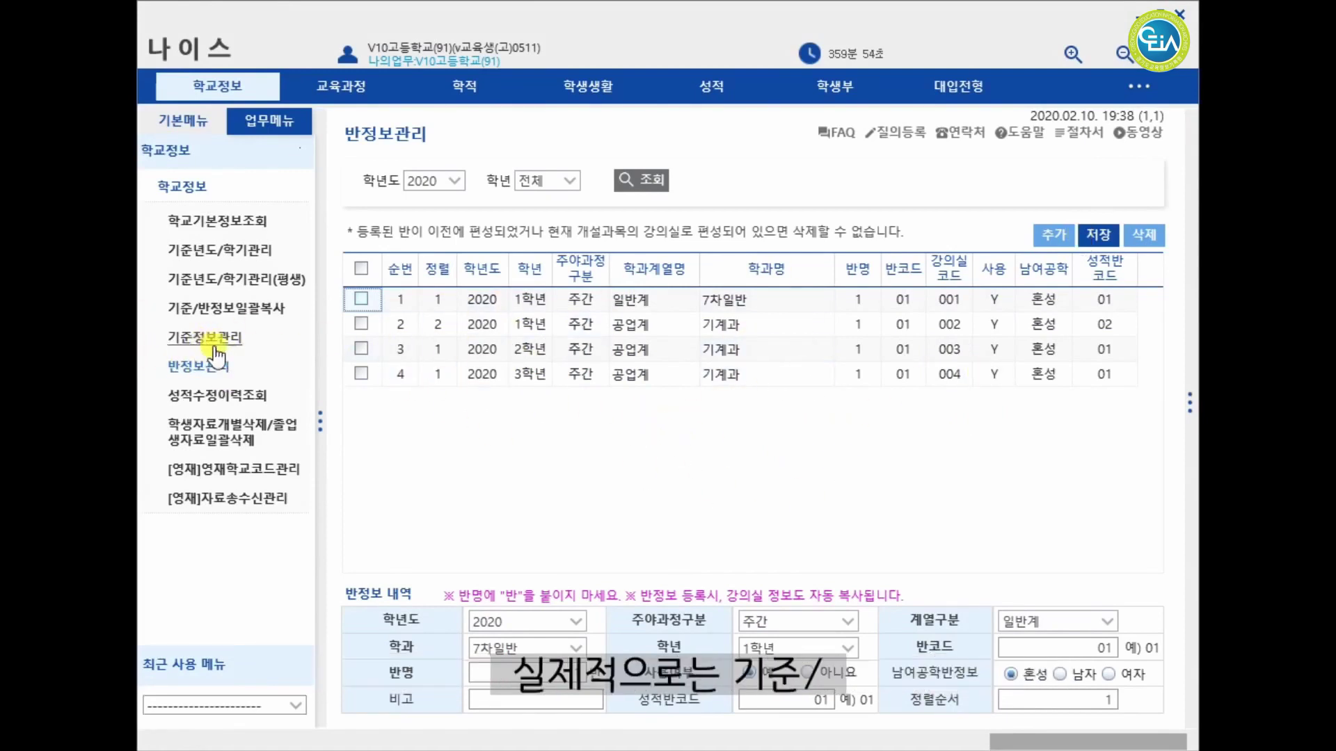
Step: Choose 2019 as the 선택학년도 in 기준/반정보일괄복사, highlight note 4 on when copying is unavailable, and open 기준정보관리
left_click(234, 302)
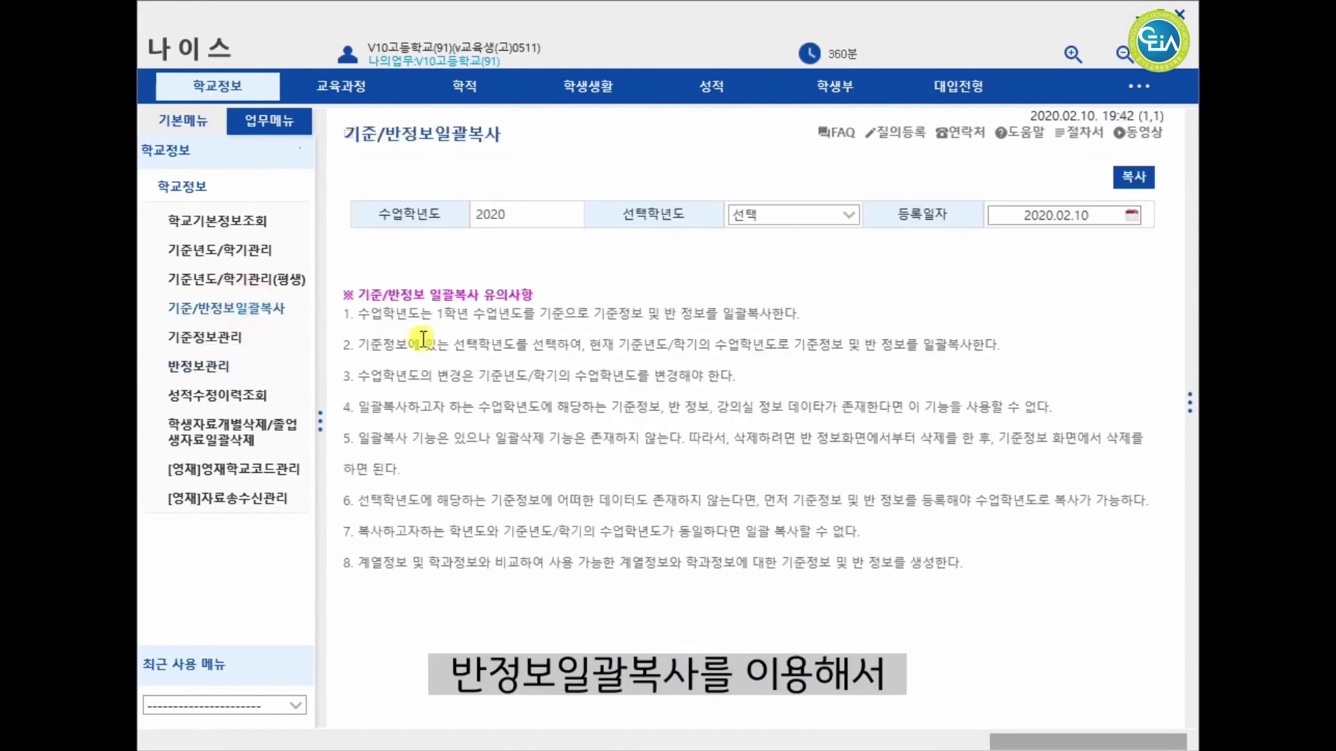
left_click(797, 206)
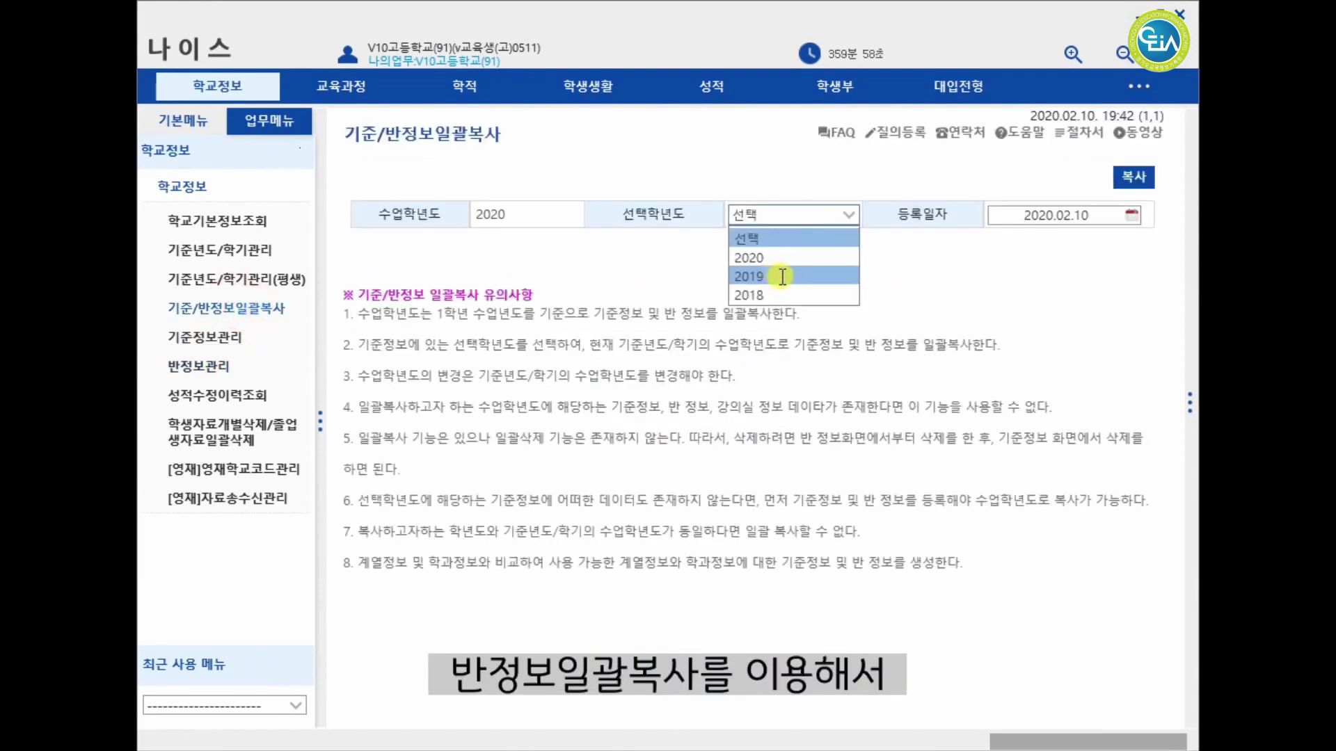
left_click(783, 276)
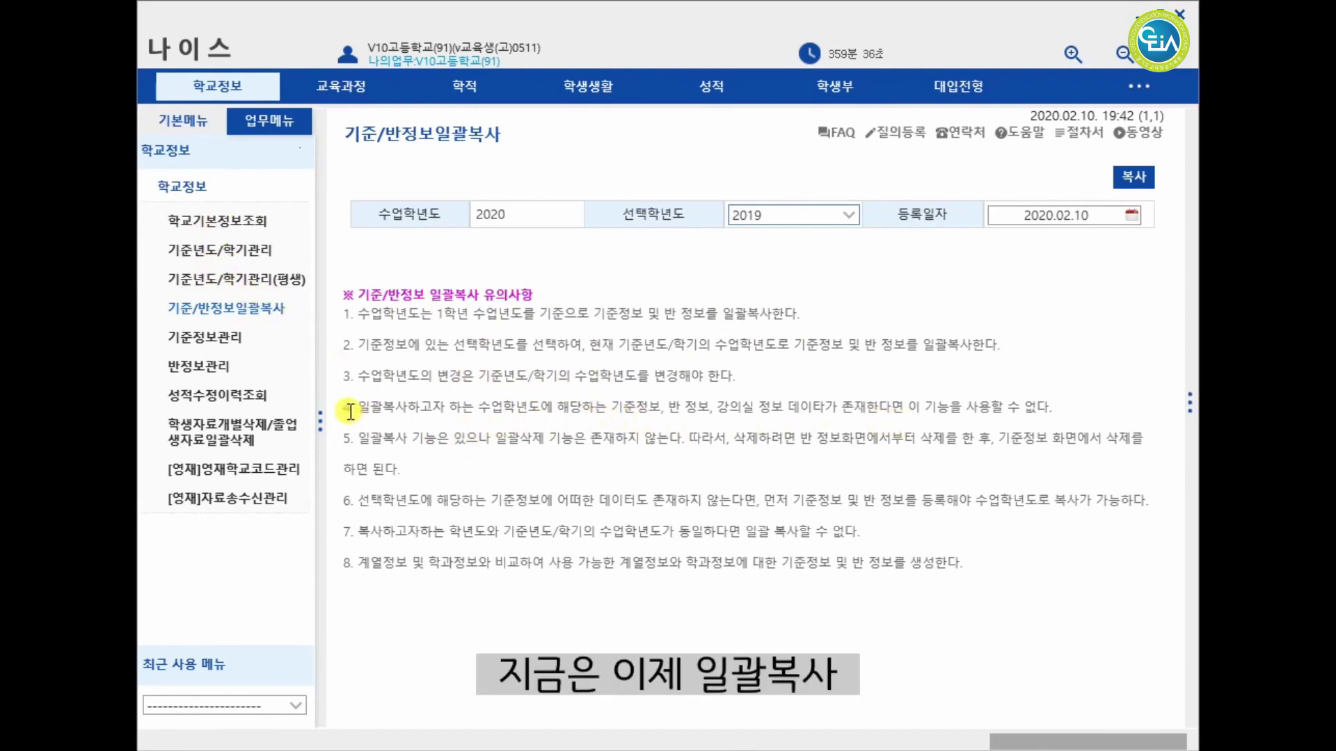
left_click_drag(364, 410, 1086, 408)
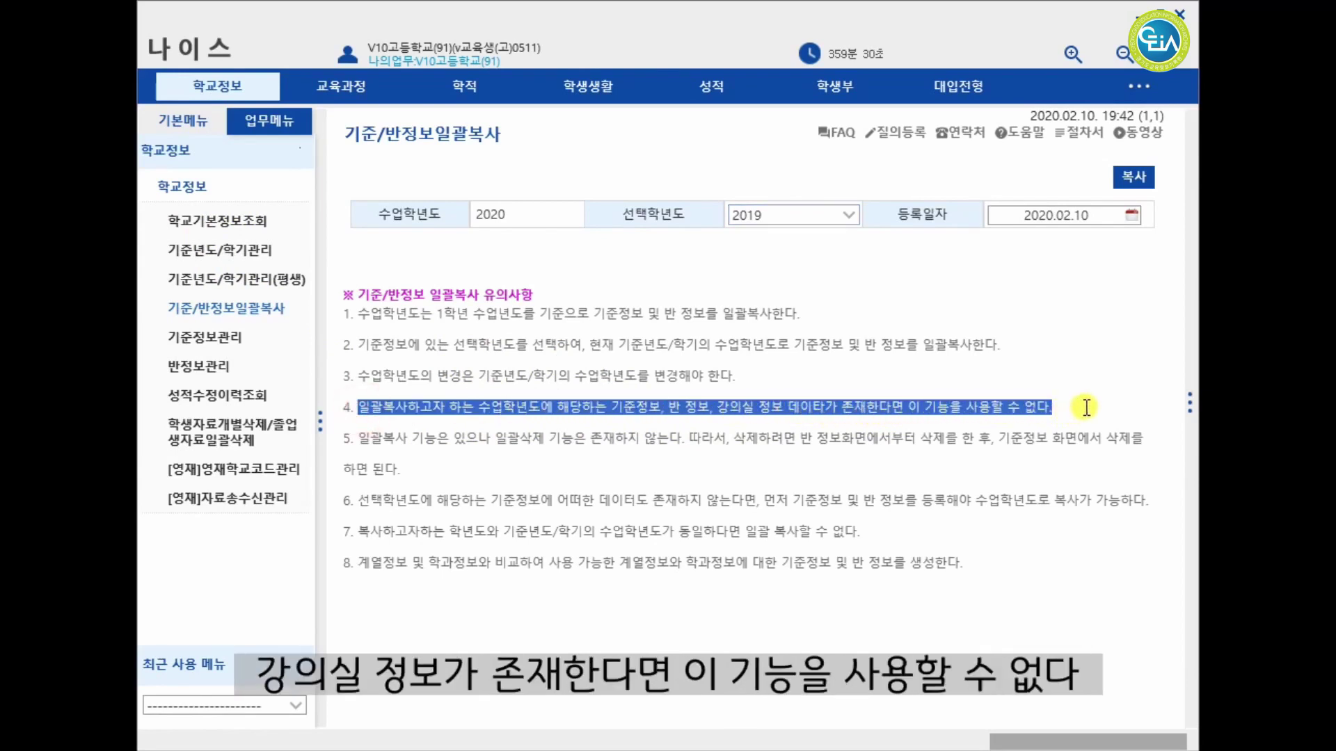
left_click(222, 340)
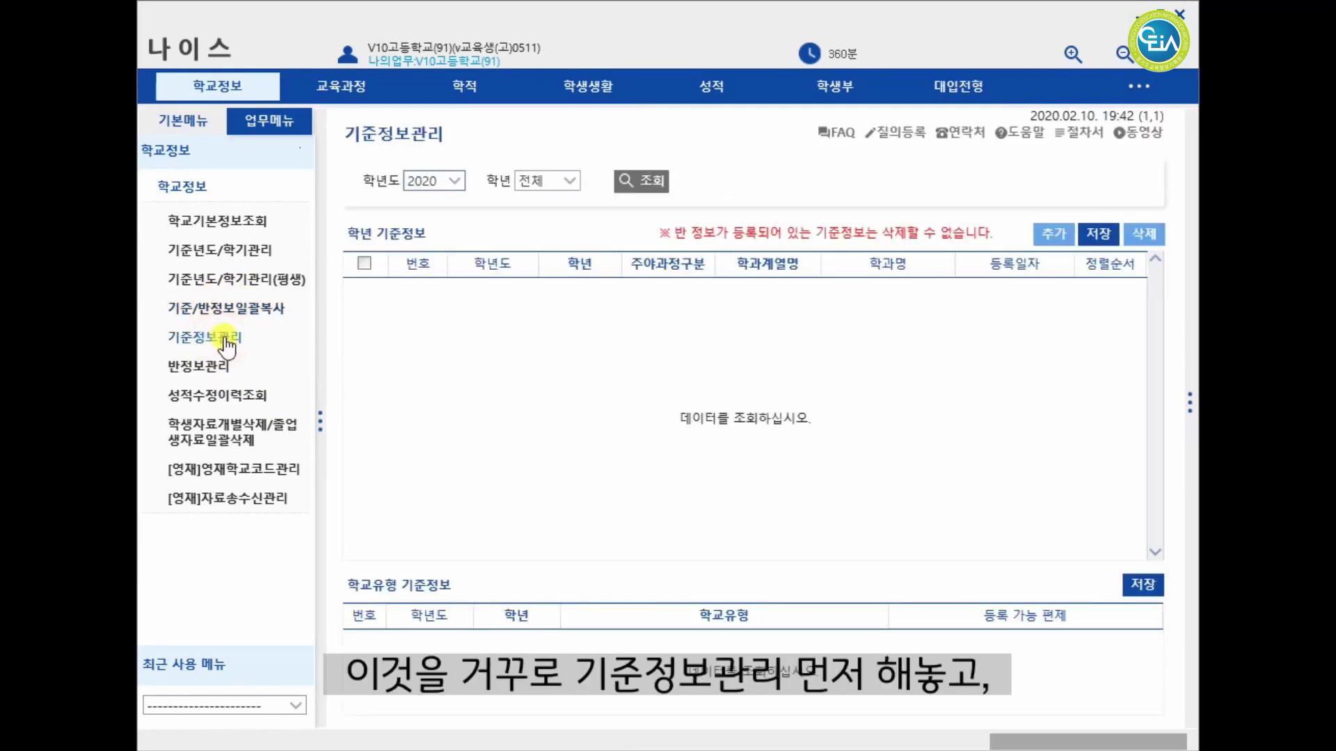
Step: Return to 기준/반정보일괄복사, start copying the 2019 base and class information to 2020, and cancel at the confirmation
left_click(228, 307)
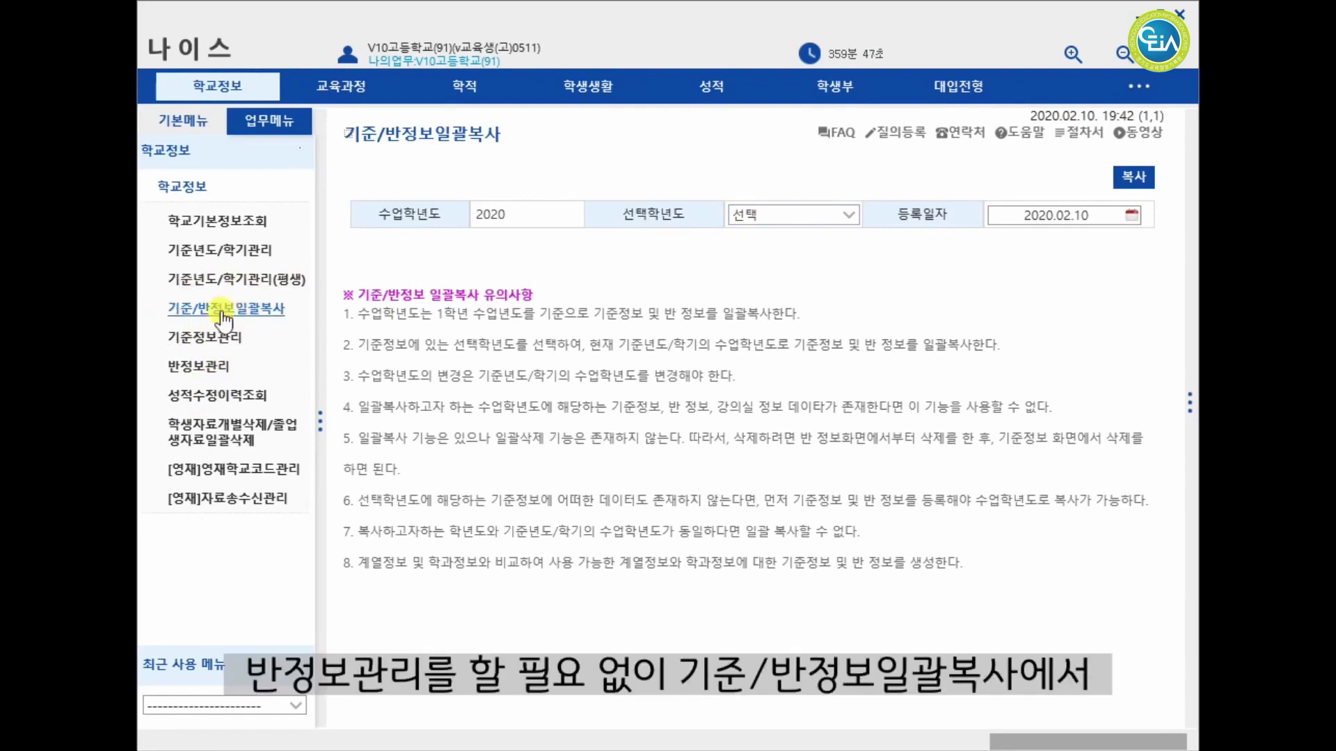
left_click(835, 223)
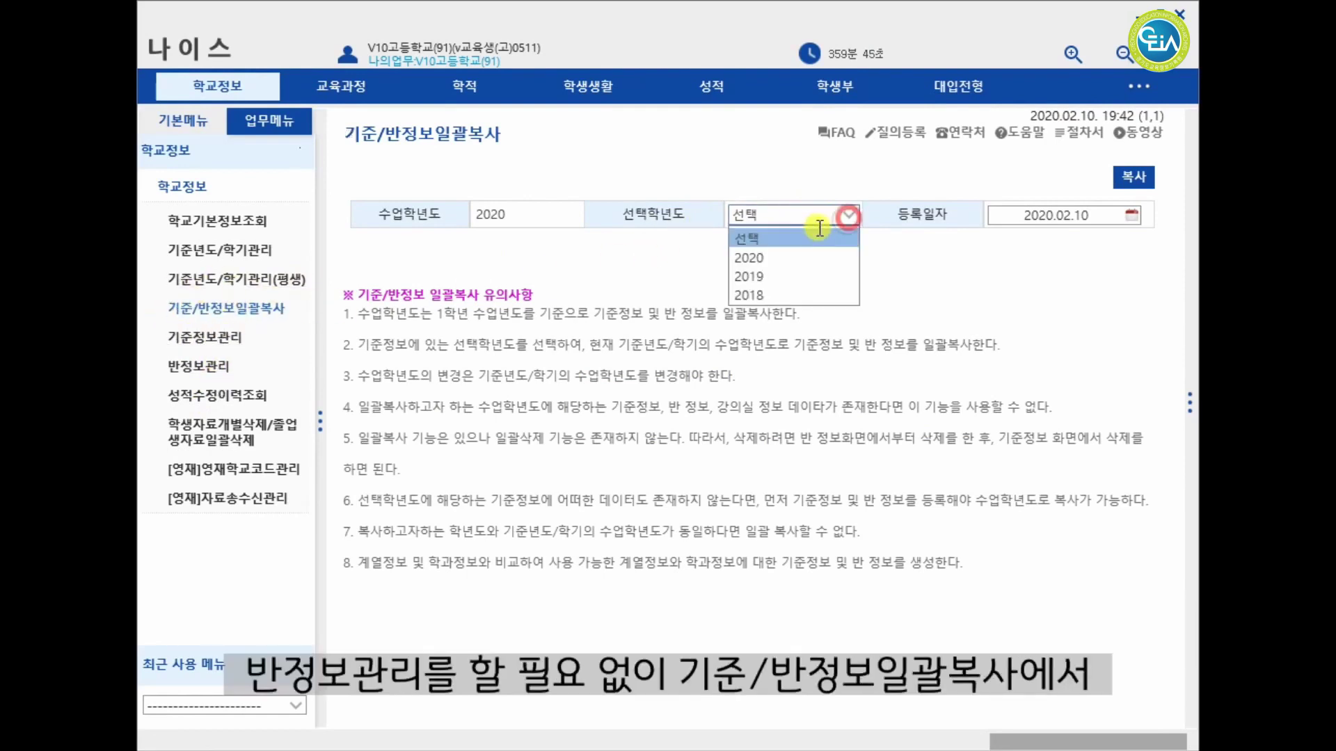
left_click(763, 273)
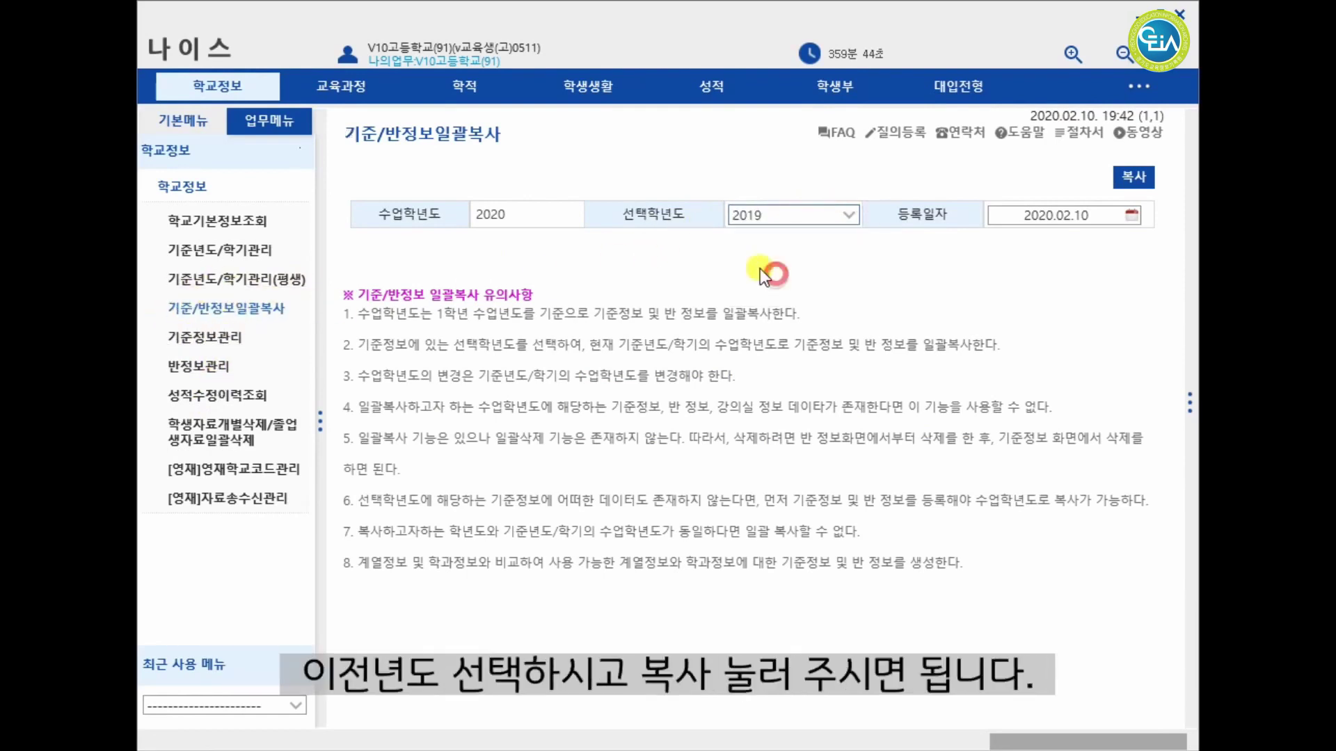
left_click(1135, 178)
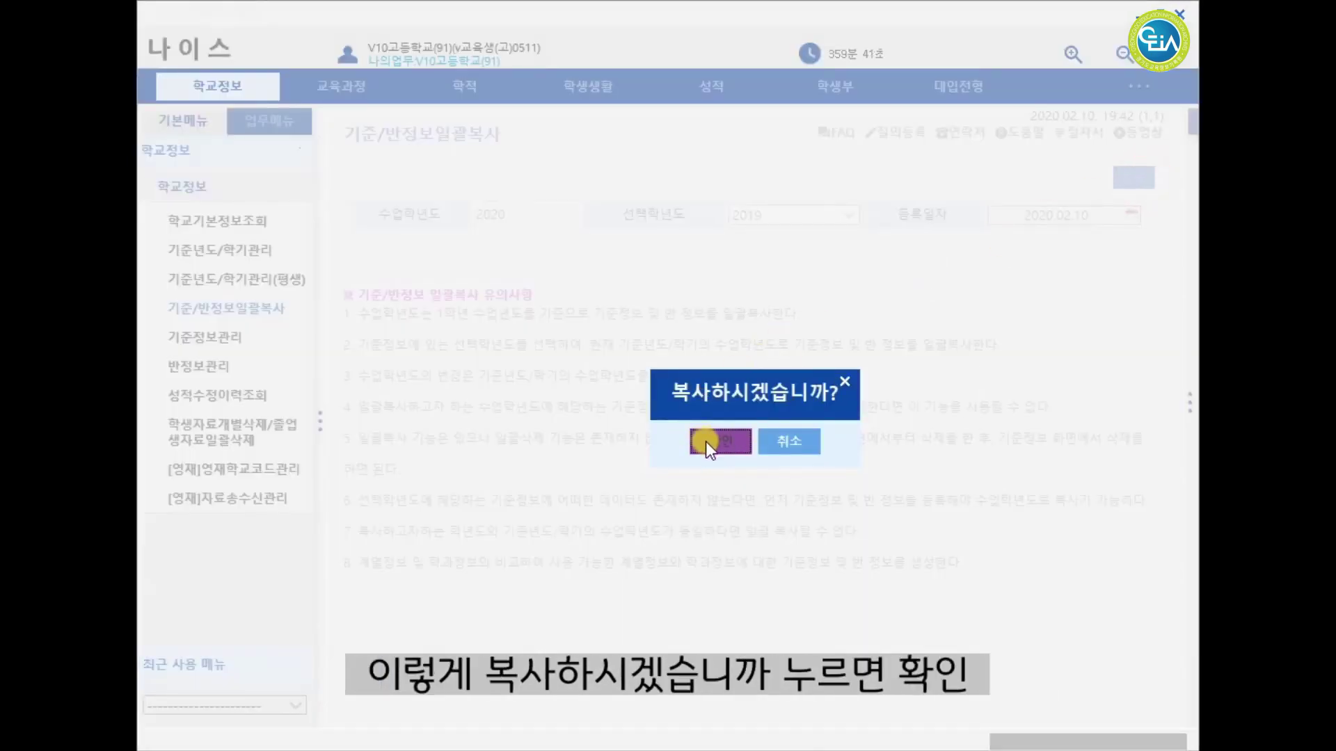
left_click(796, 446)
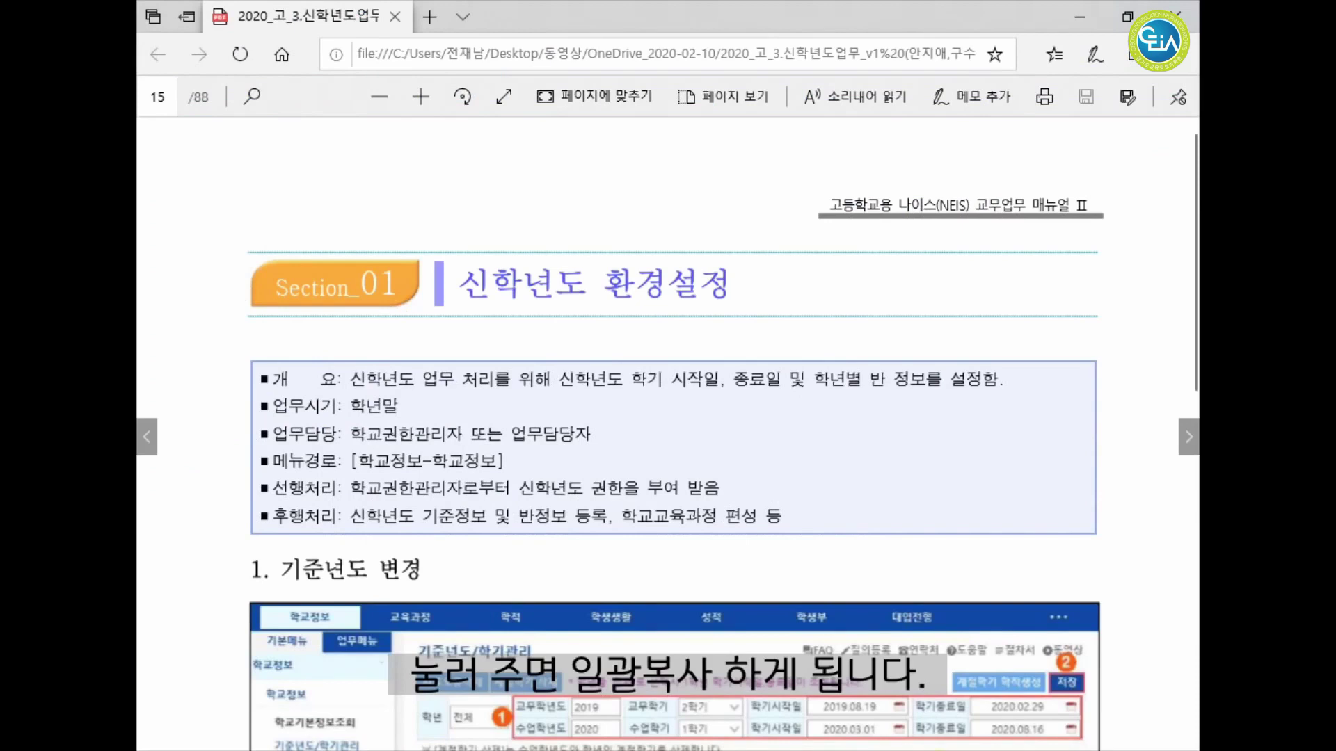
Step: Examine the 활용Tips entry on 자료오류삭제 on page 15 of the new school year PDF manual
scroll(770, 436, "down", 10)
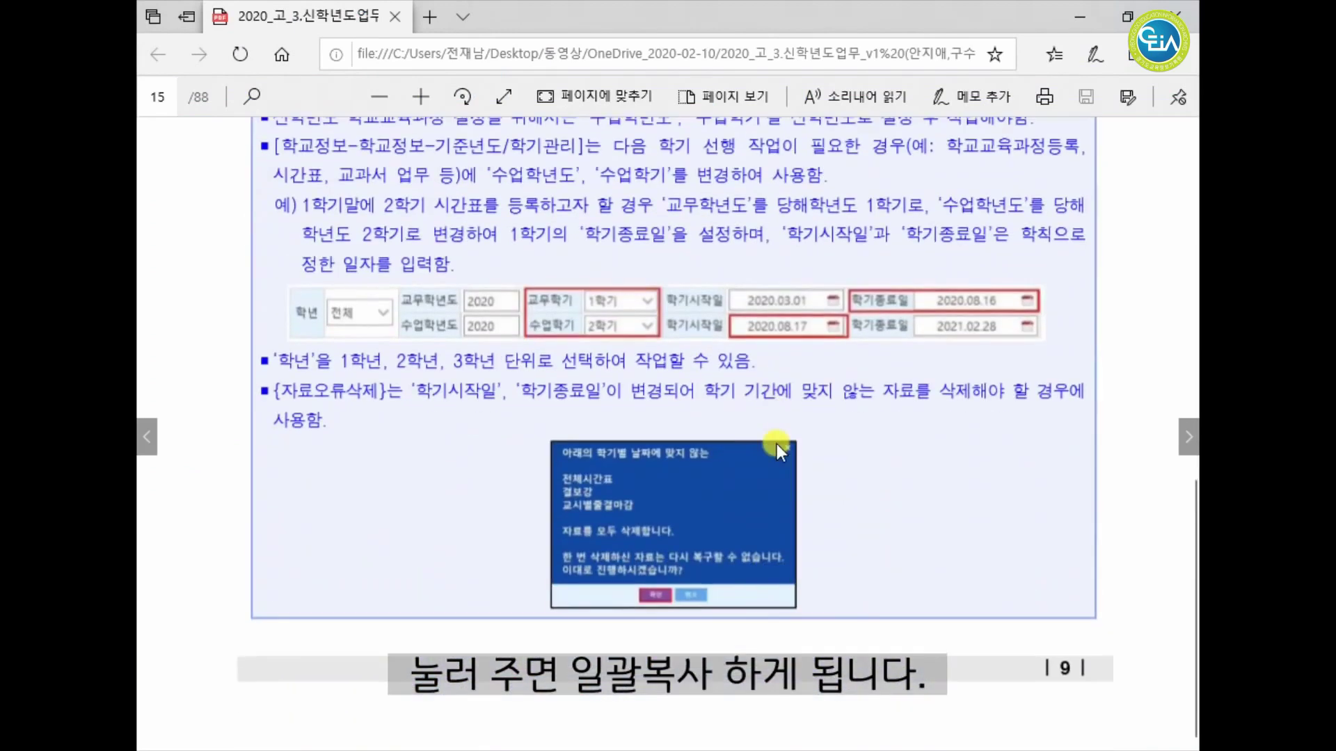
scroll(777, 444, "up", 3)
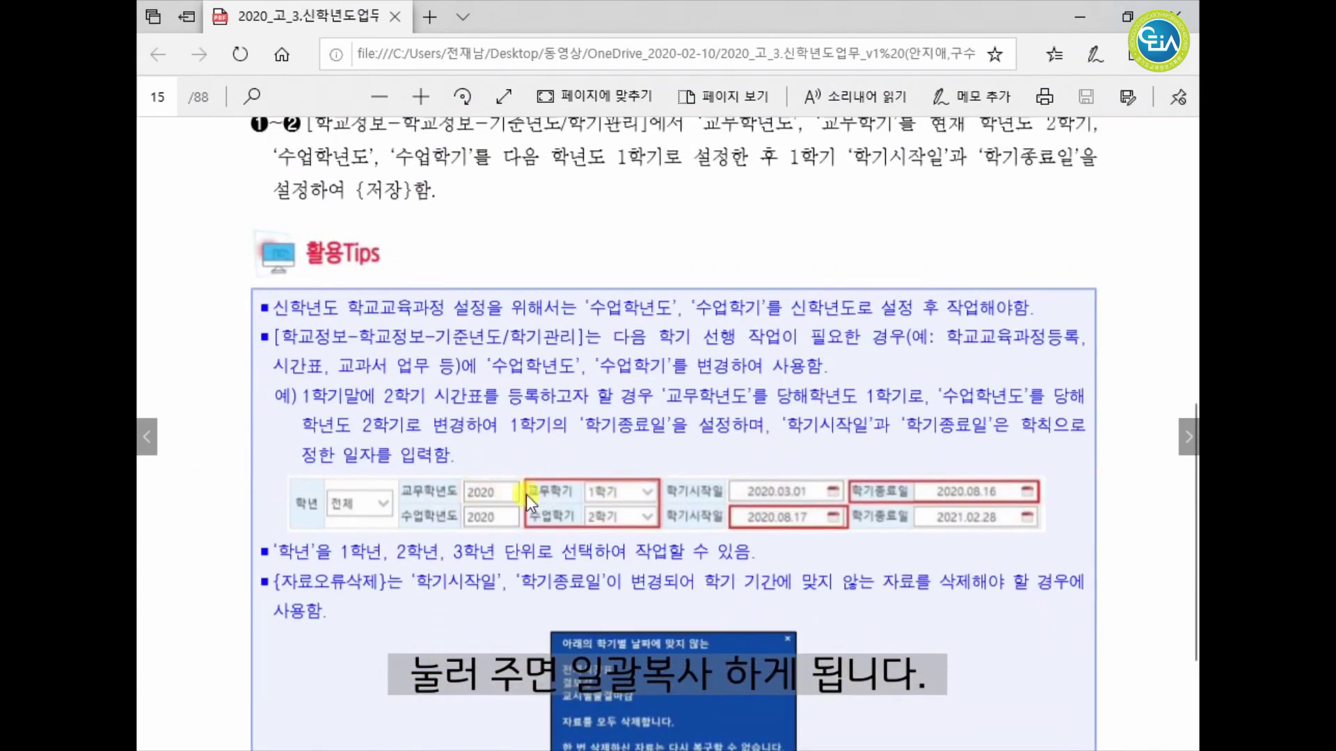
scroll(535, 494, "down", 3)
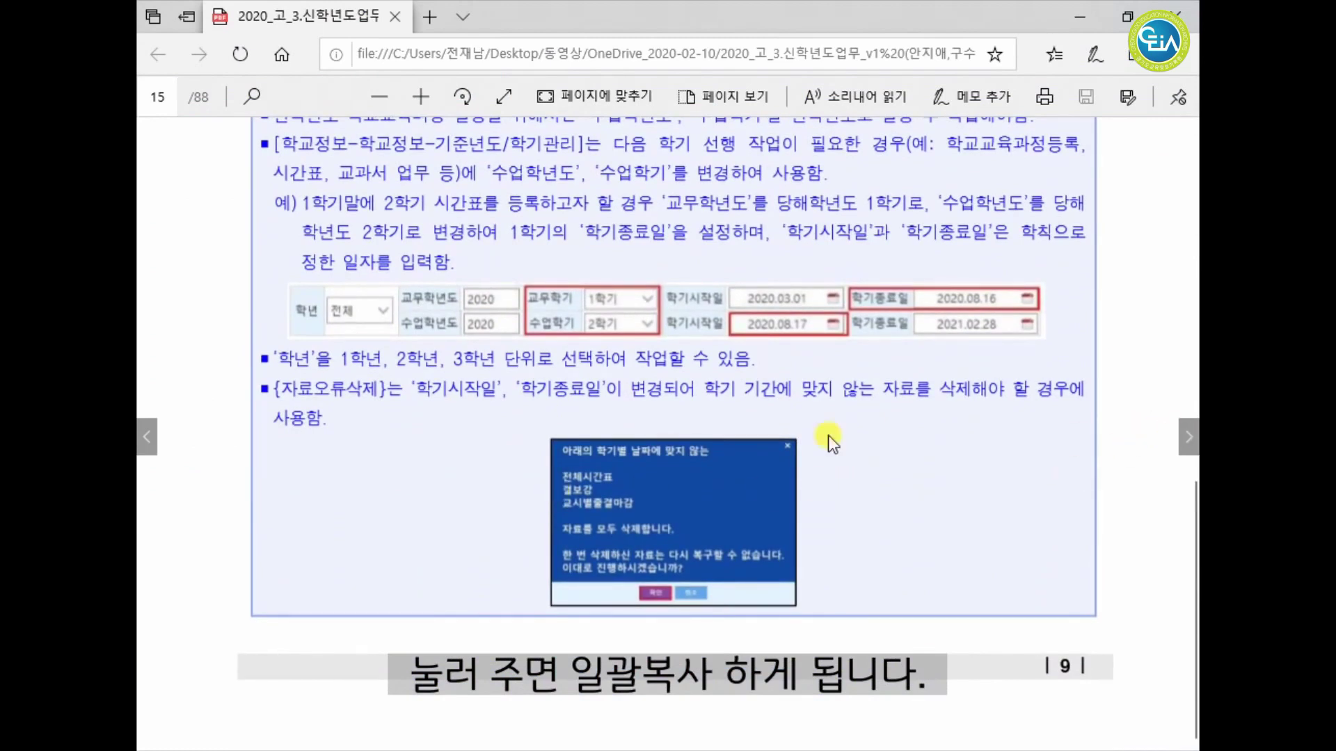
left_click_drag(272, 396, 352, 419)
left_click(469, 439)
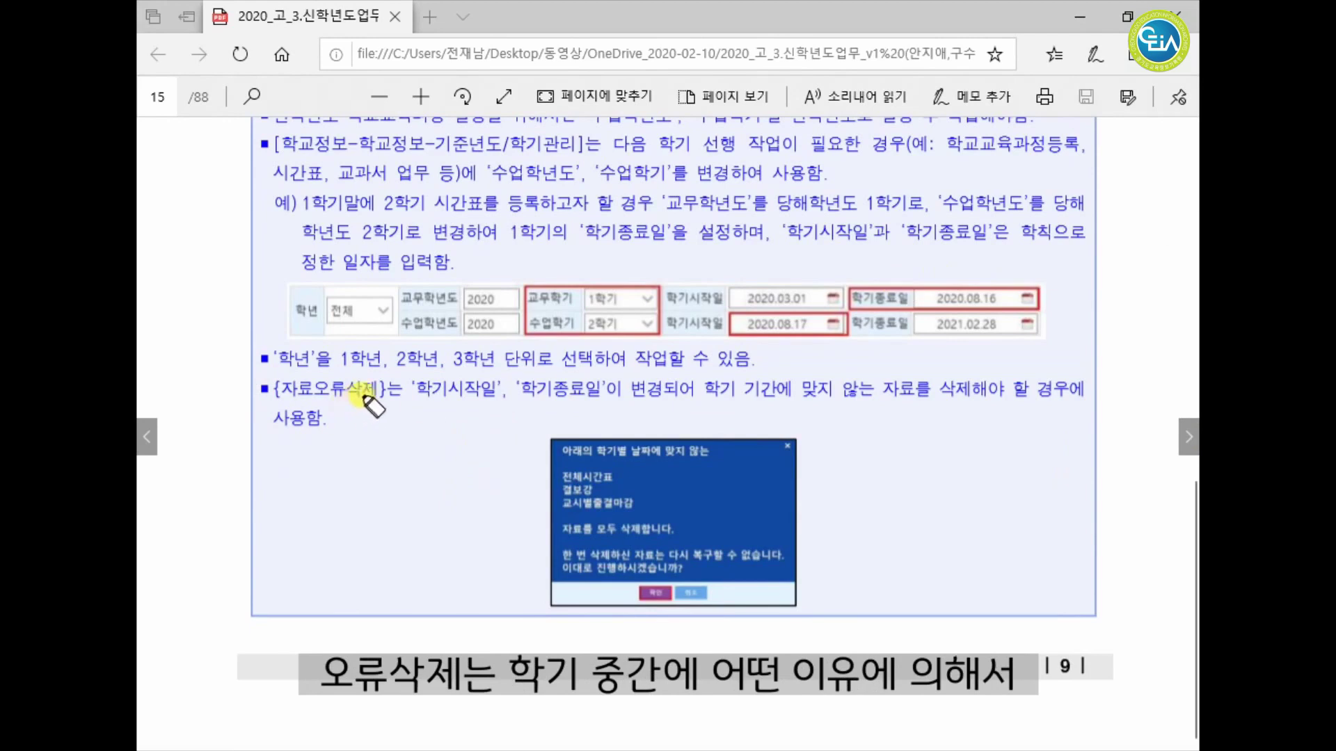
Step: Circle 학기시작일, 학기종료일, 변경되어 and 삭제해야, underline the text before 삭제해야, and clear the marks after returning to NEIS
mouse_move(414, 405)
left_mouse_down()
mouse_move(561, 382)
mouse_move(599, 412)
mouse_move(686, 411)
mouse_move(723, 394)
left_mouse_up()
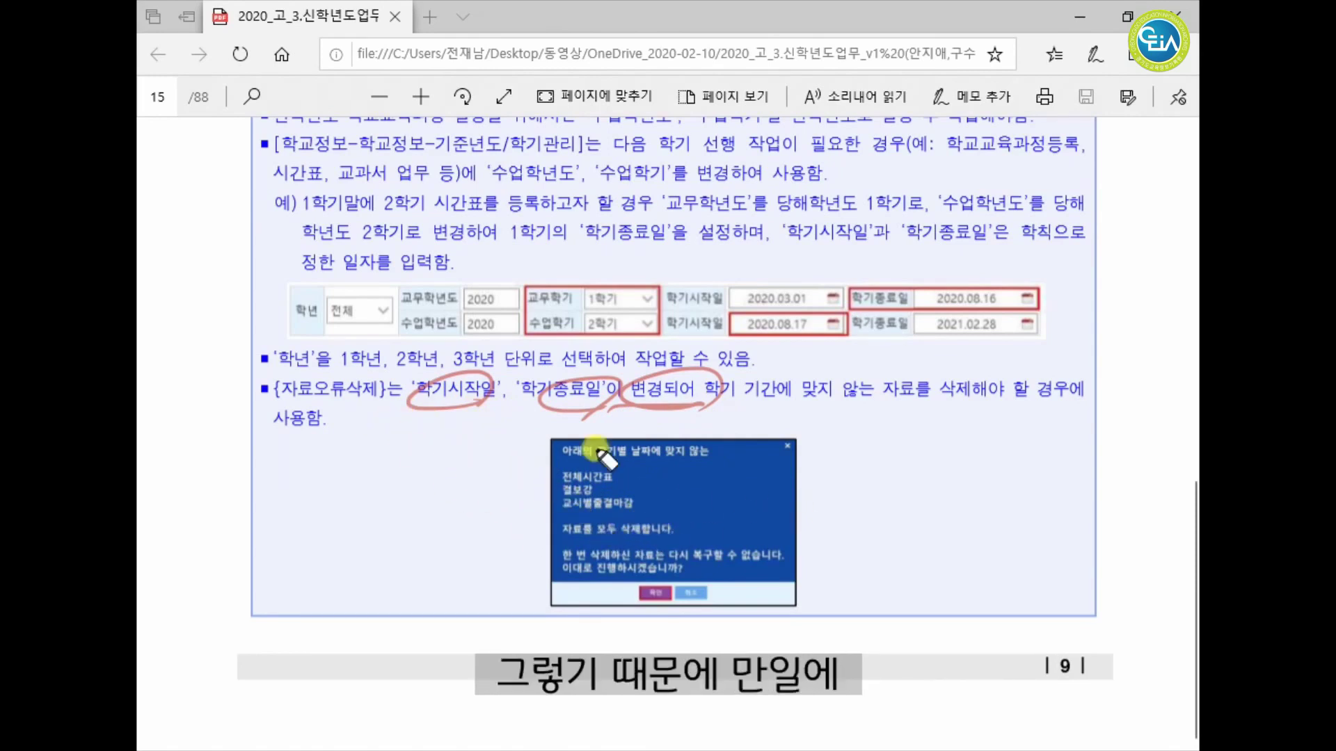
left_click_drag(569, 412, 569, 425)
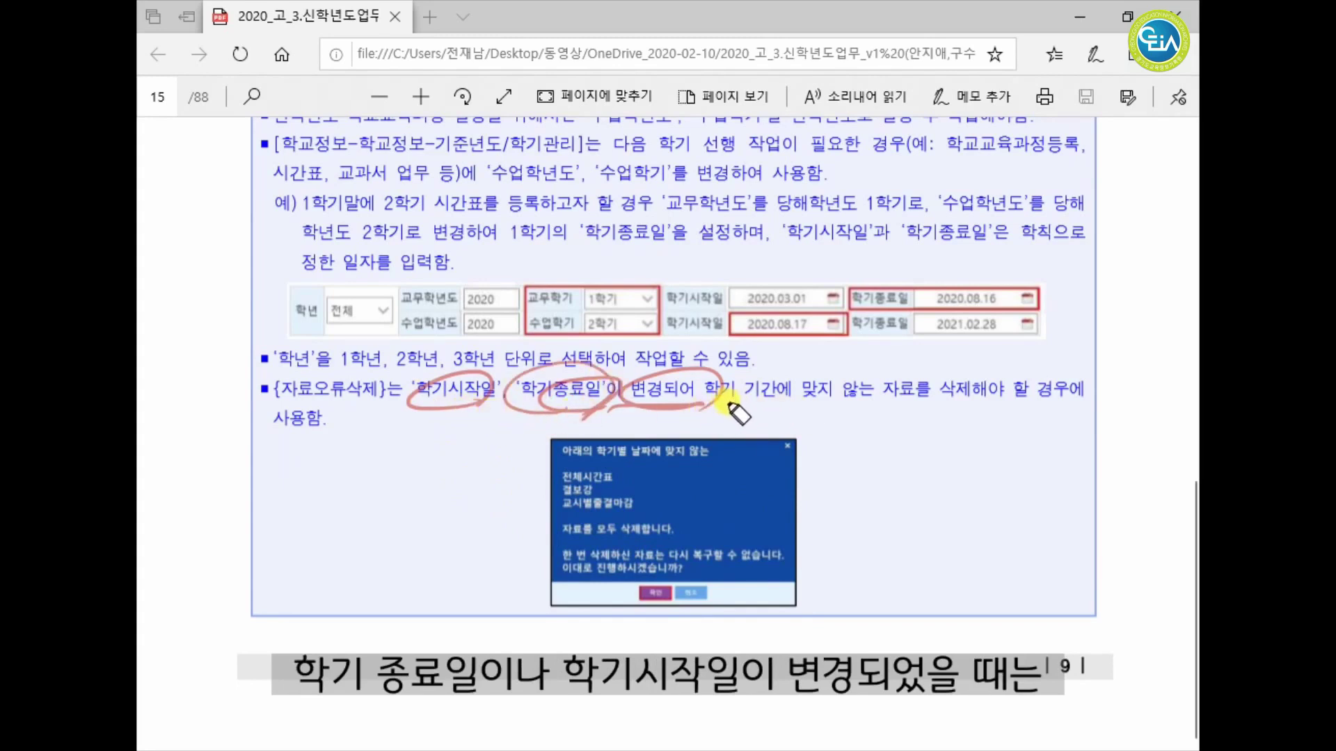
mouse_move(727, 407)
left_mouse_down()
mouse_move(974, 416)
mouse_move(1017, 393)
mouse_move(961, 426)
left_mouse_up()
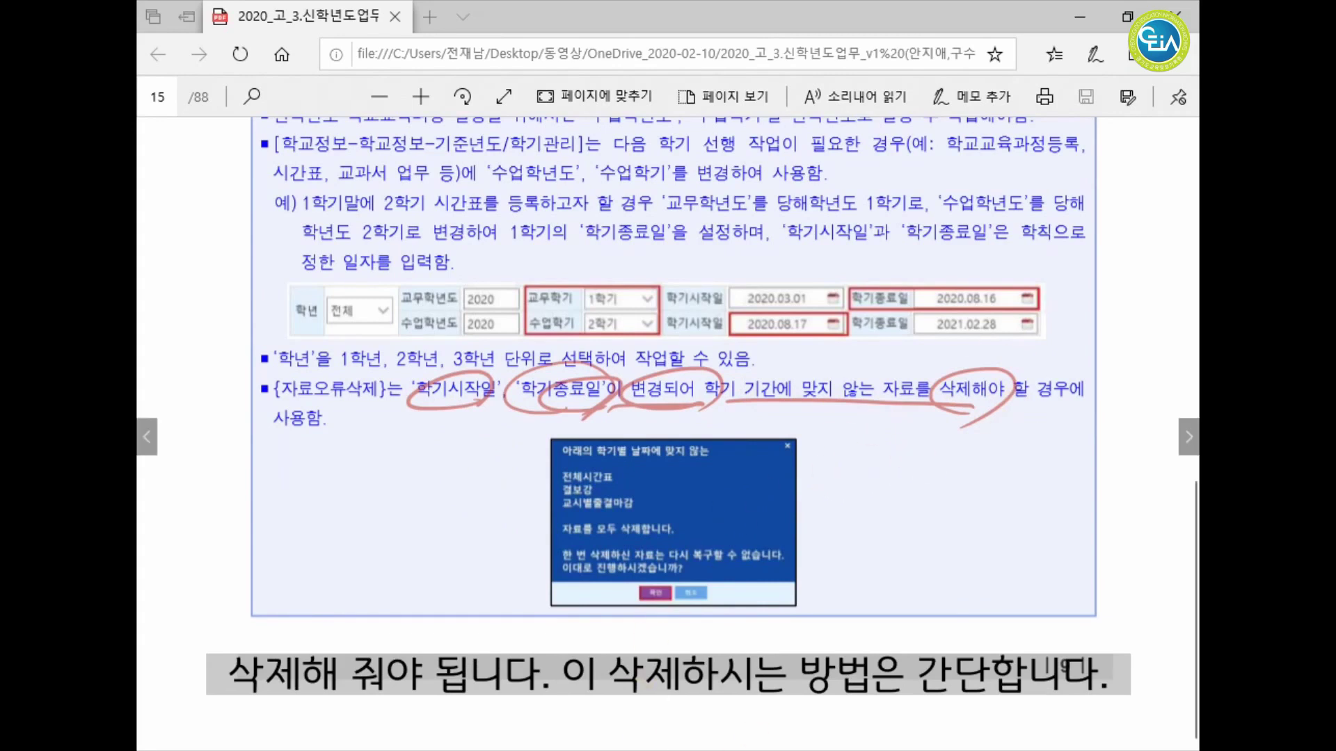
left_click(746, 749)
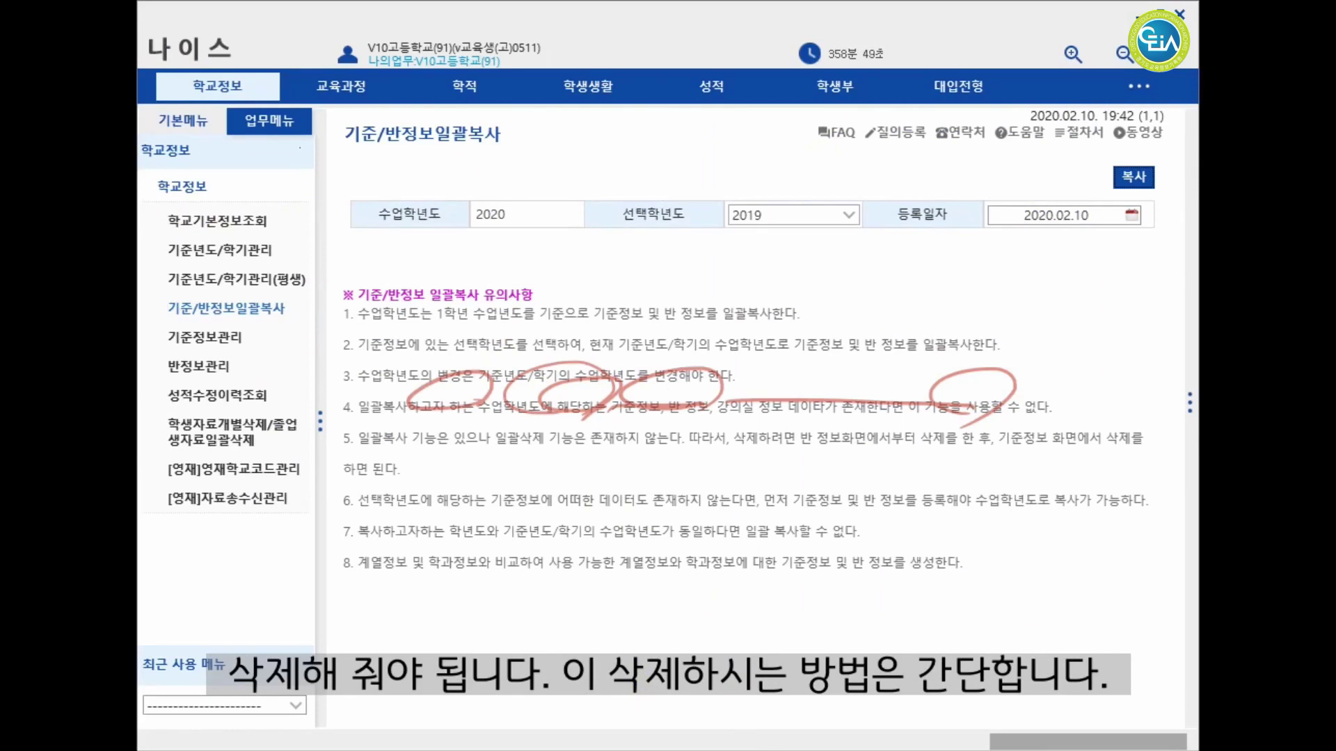
key("Escape")
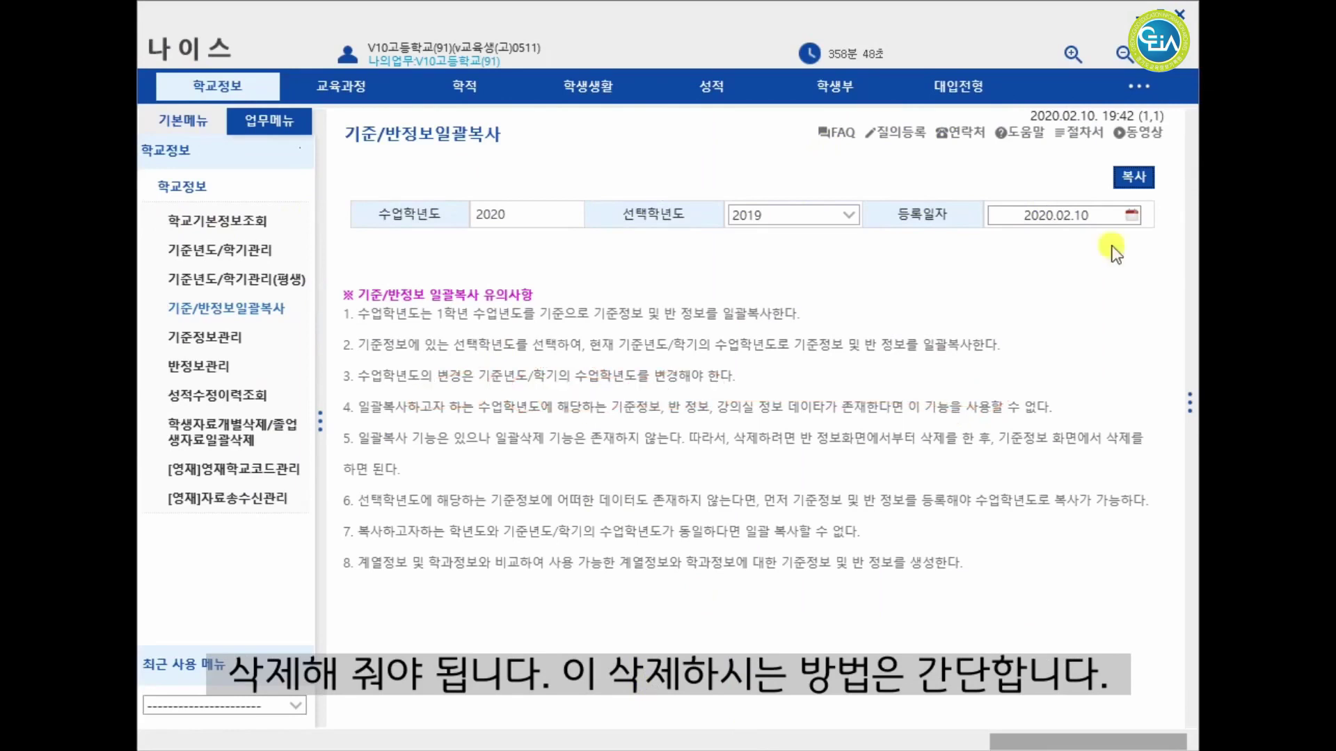
Step: Start 자료오류삭제 in 기준년도/학기관리 and cancel it at the confirmation
left_click(219, 249)
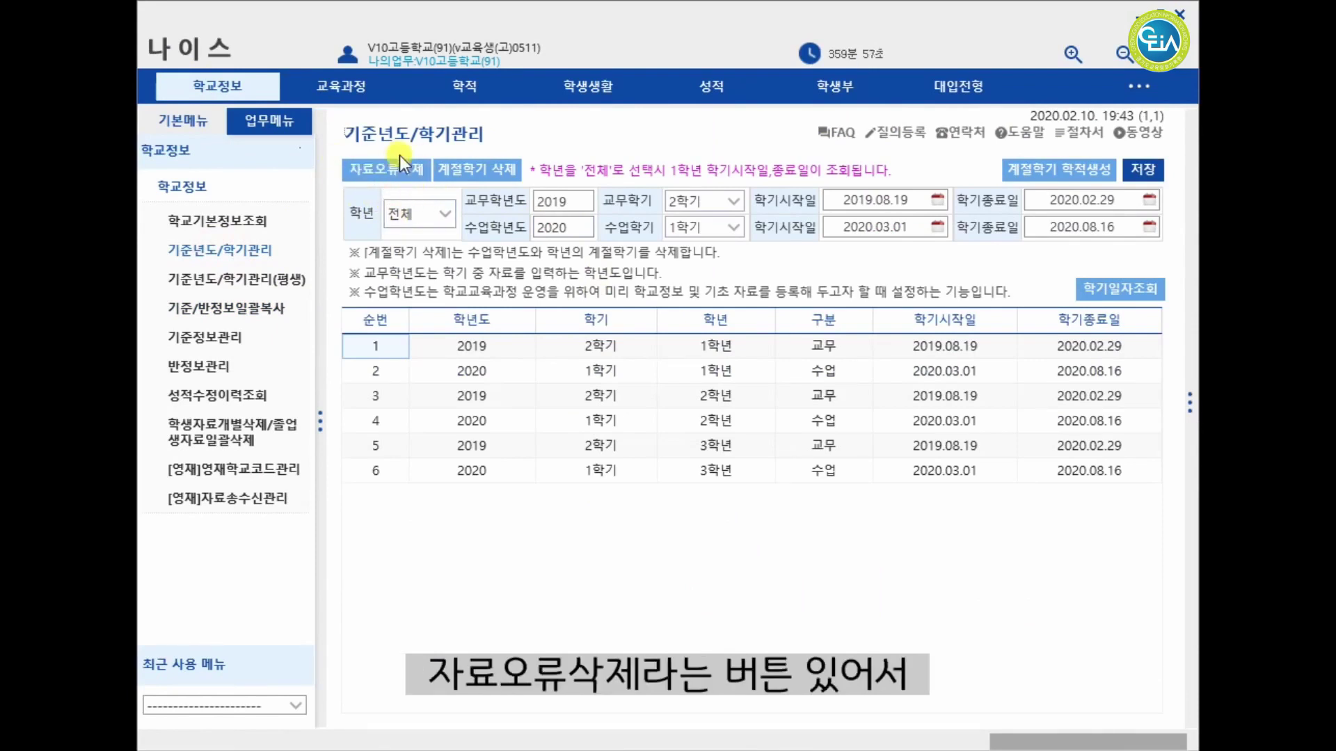
left_click(394, 173)
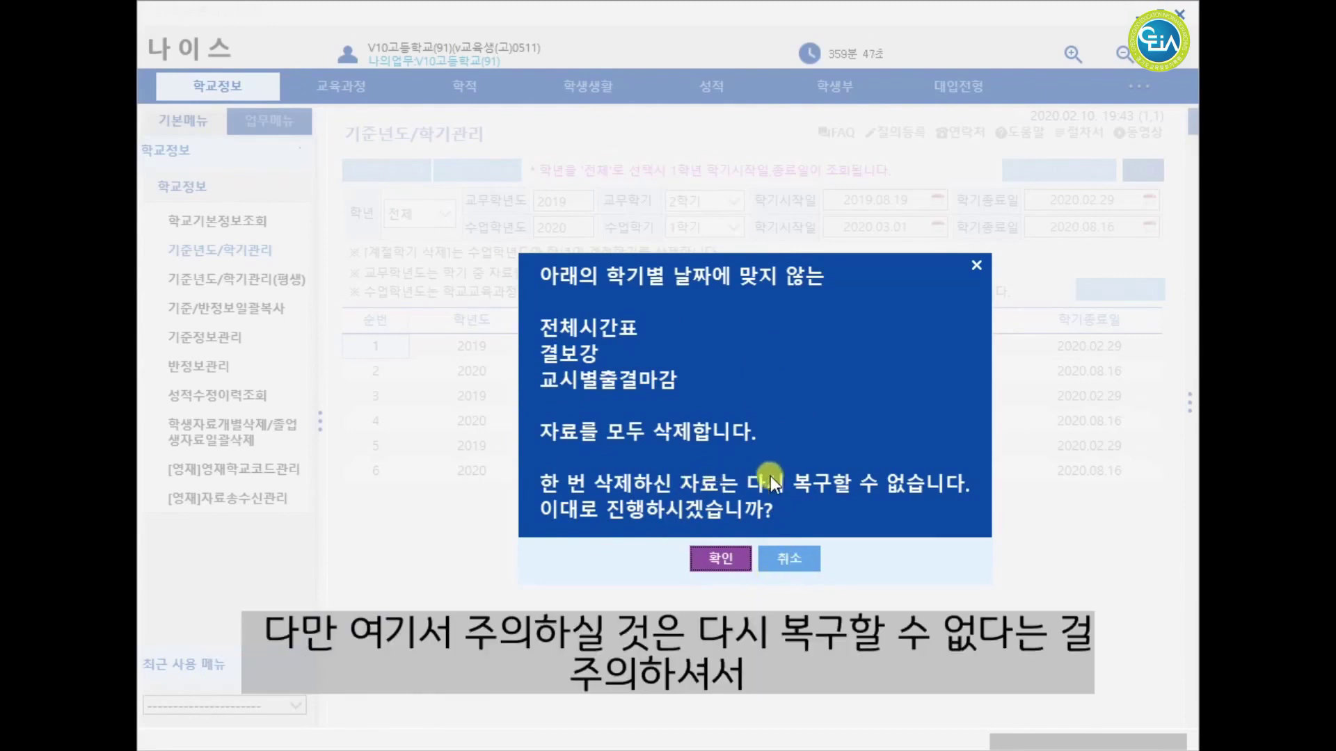
left_click(800, 562)
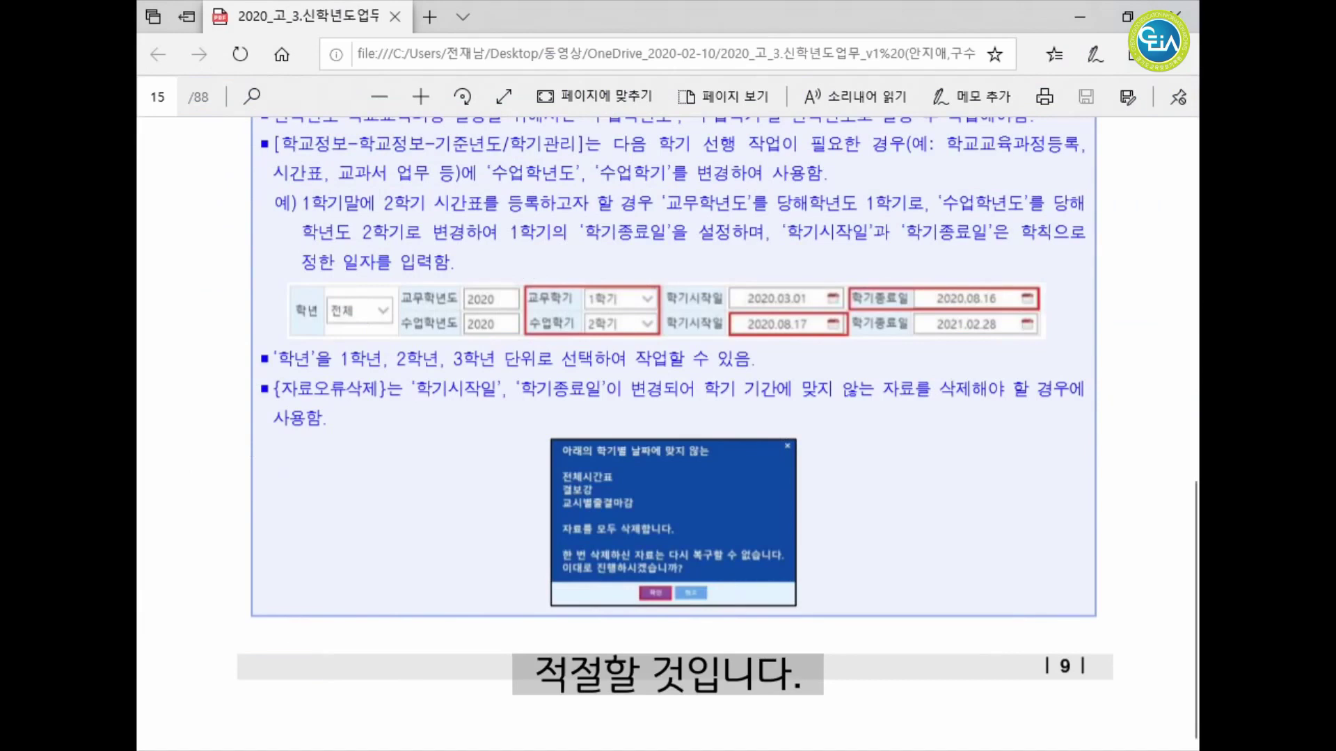
Step: Go to page 16 of the PDF manual and fit it to the window width to read the 질의응답 section
left_click(1183, 437)
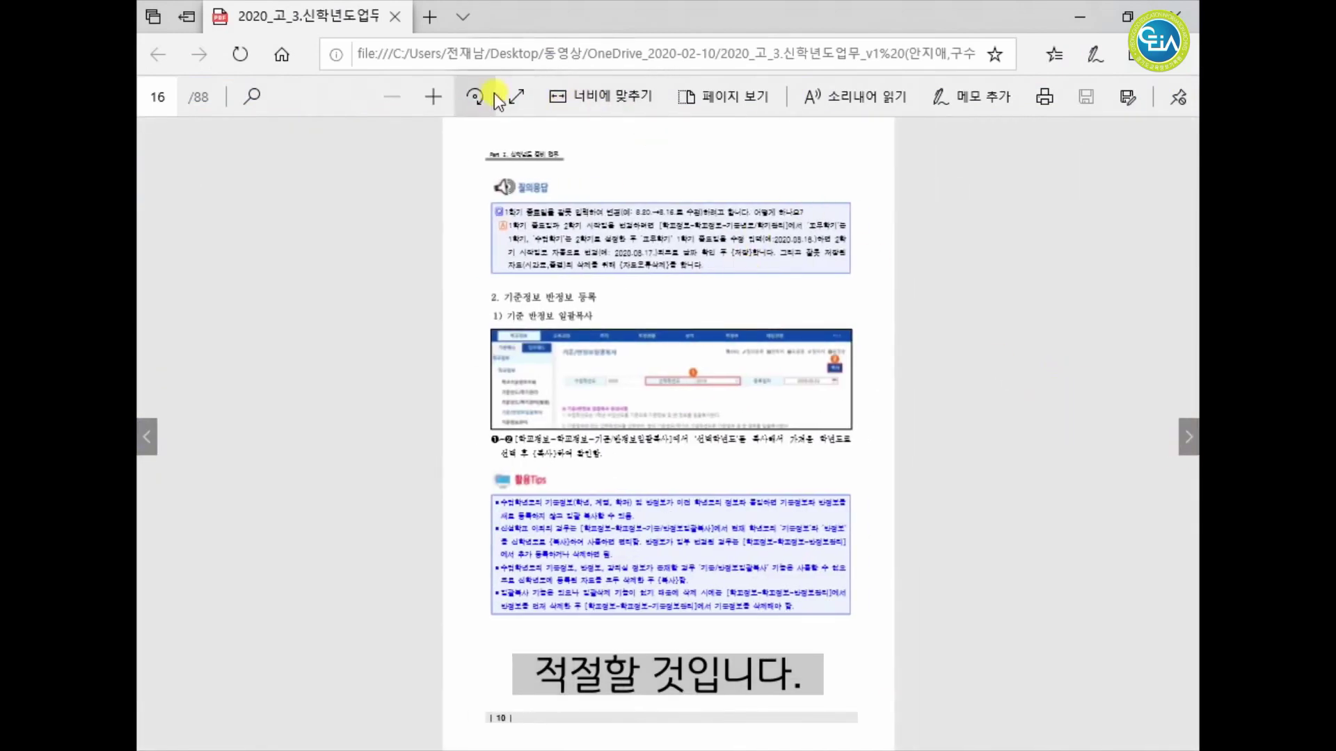
left_click(627, 105)
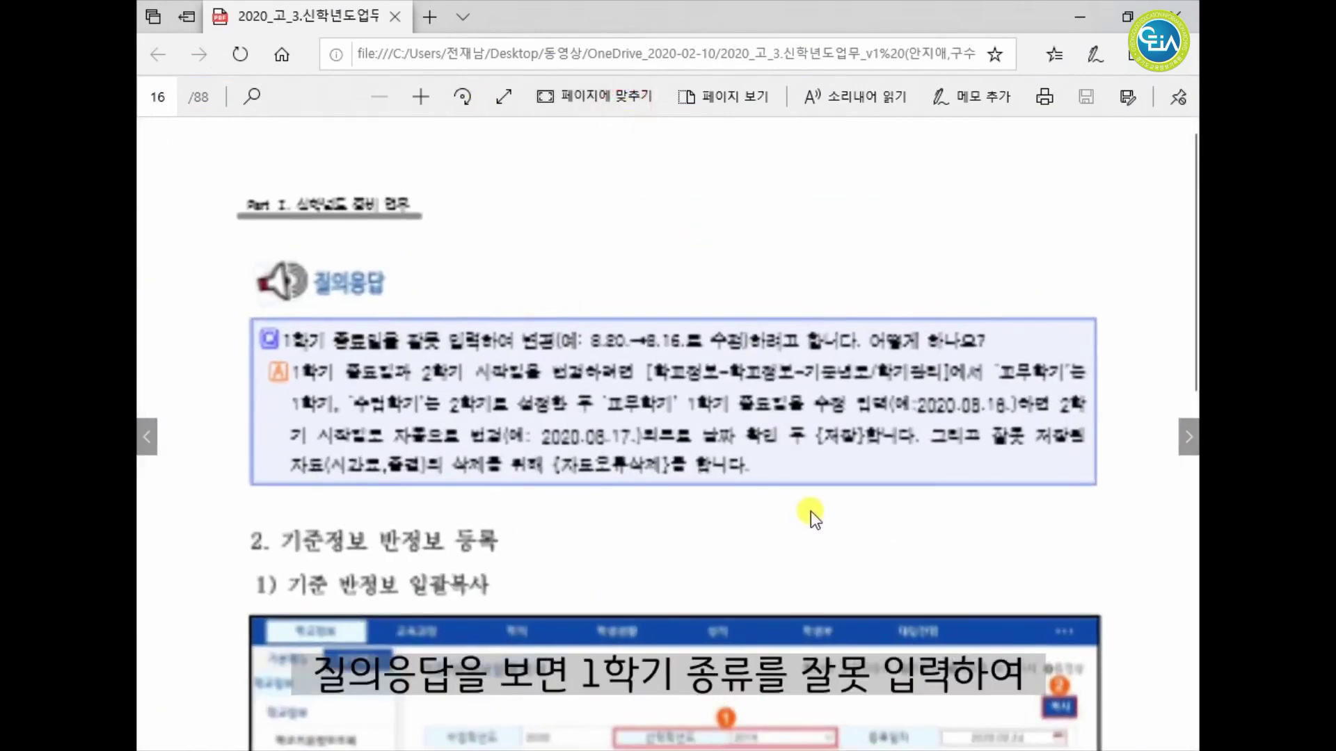
Step: Examine the 질의응답 and 기준 반정보 일괄복사 sections on page 16 of the manual and fit the whole page in view
left_click(814, 513)
scroll(361, 334, "down", 2)
scroll(435, 357, "up", 1)
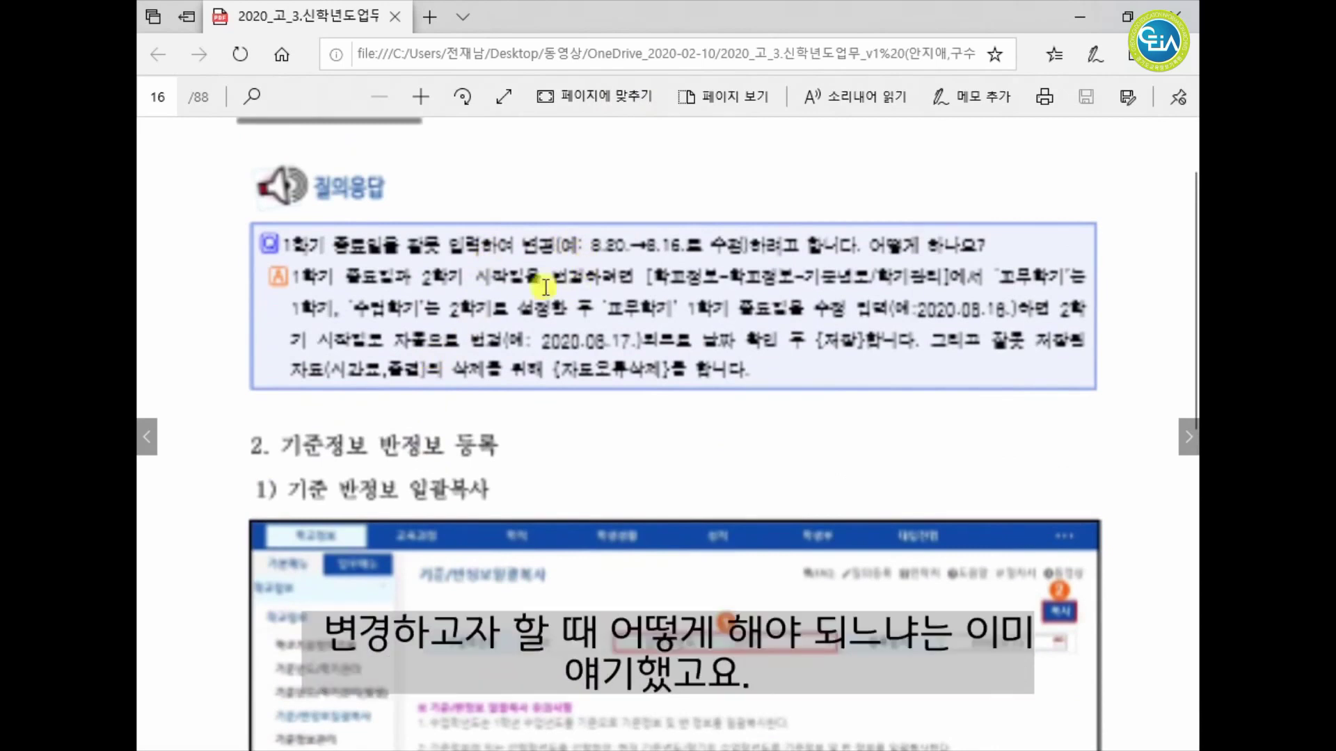
scroll(692, 427, "down", 3)
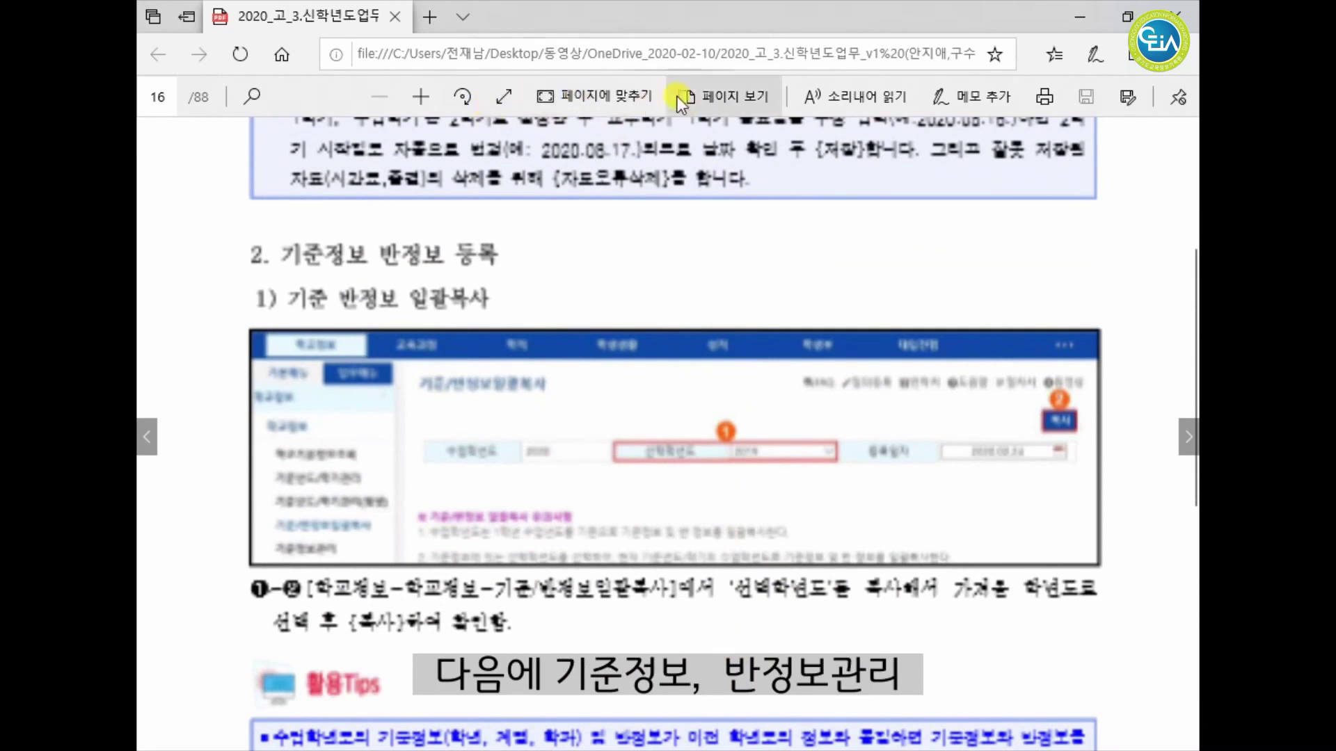
left_click(584, 95)
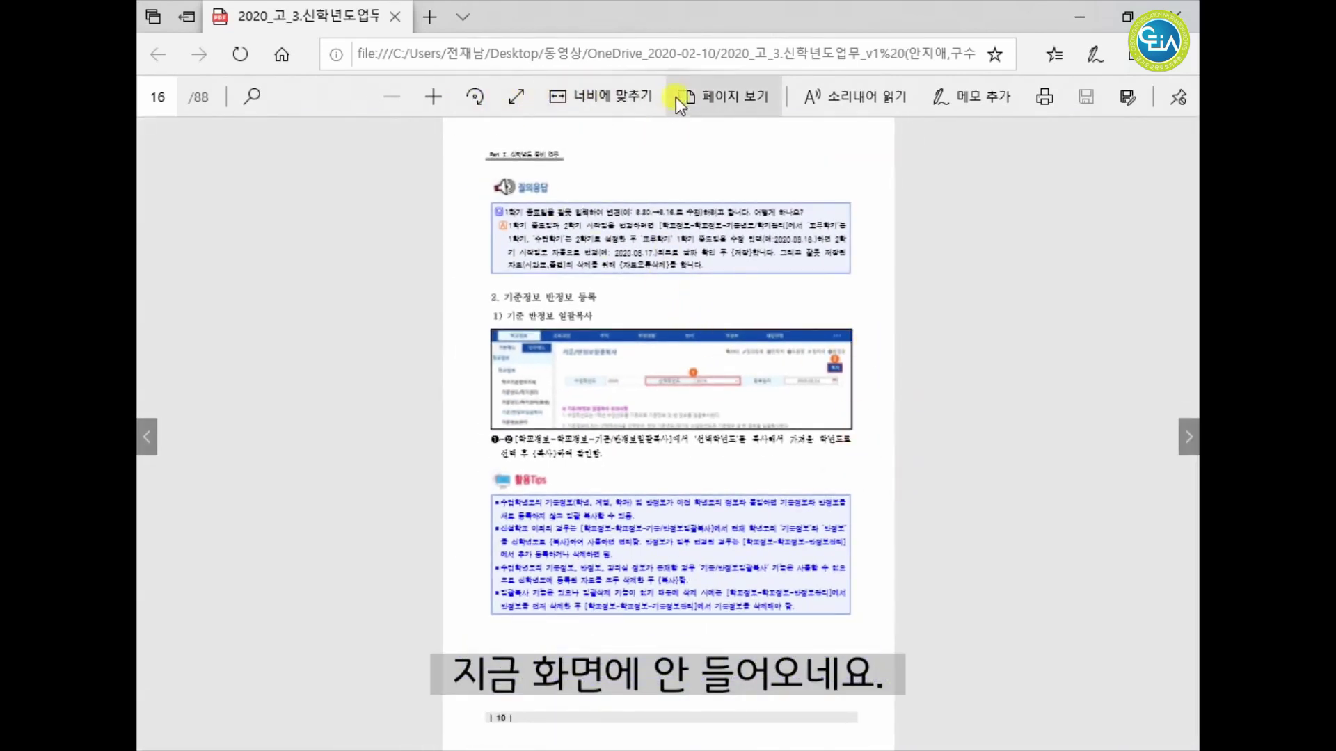
Step: Try the two-page layout for the PDF manual and return to the single-page layout
left_click(712, 91)
left_click(609, 185)
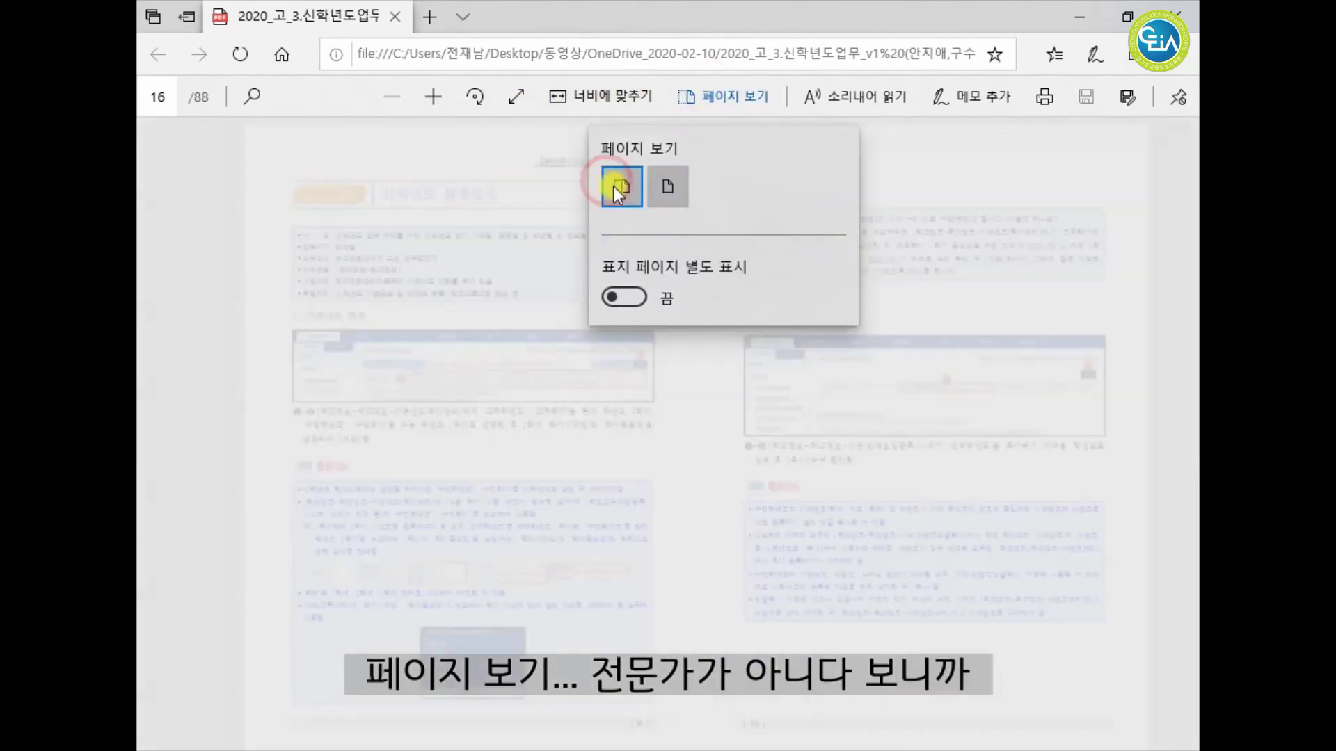
left_click(665, 193)
left_click(676, 417)
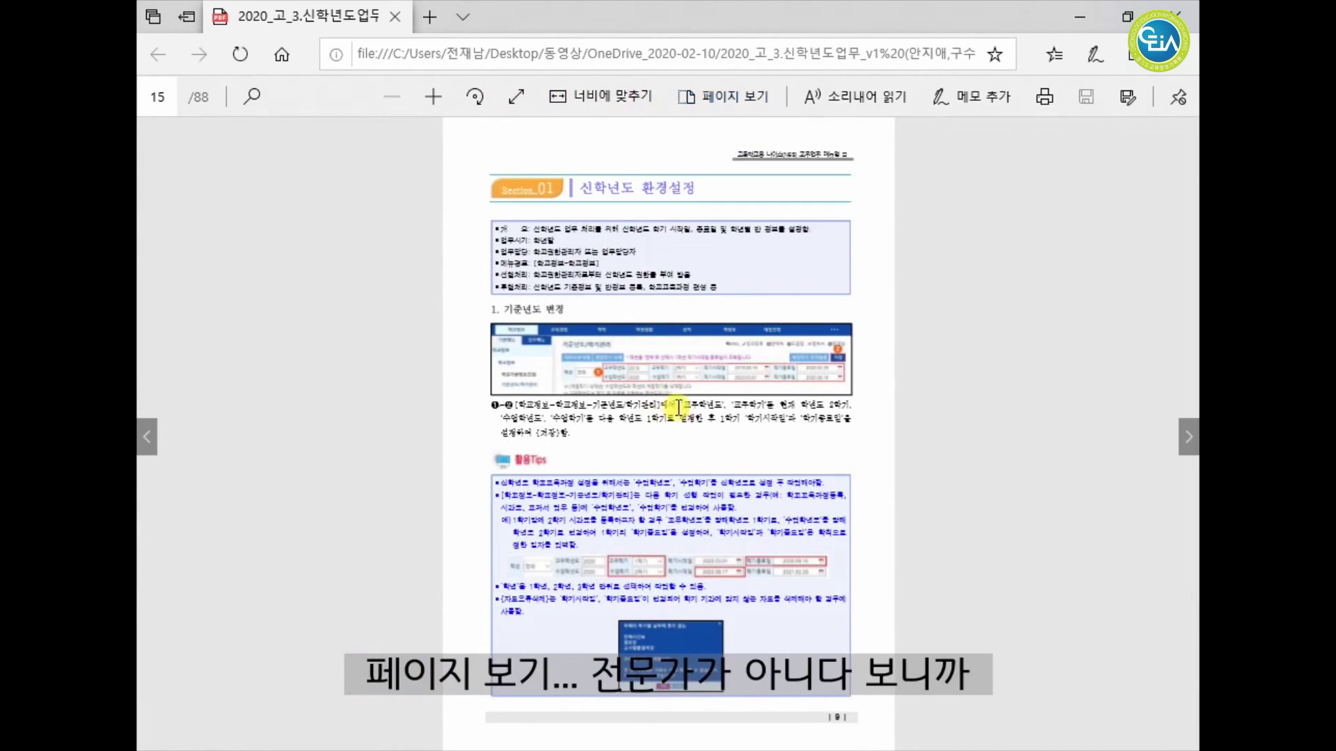
Step: Enlarge page 15 of the manual and look through 기준년도 변경 and its 활용Tips down to the end
scroll(678, 410, "up", 3, "ctrl")
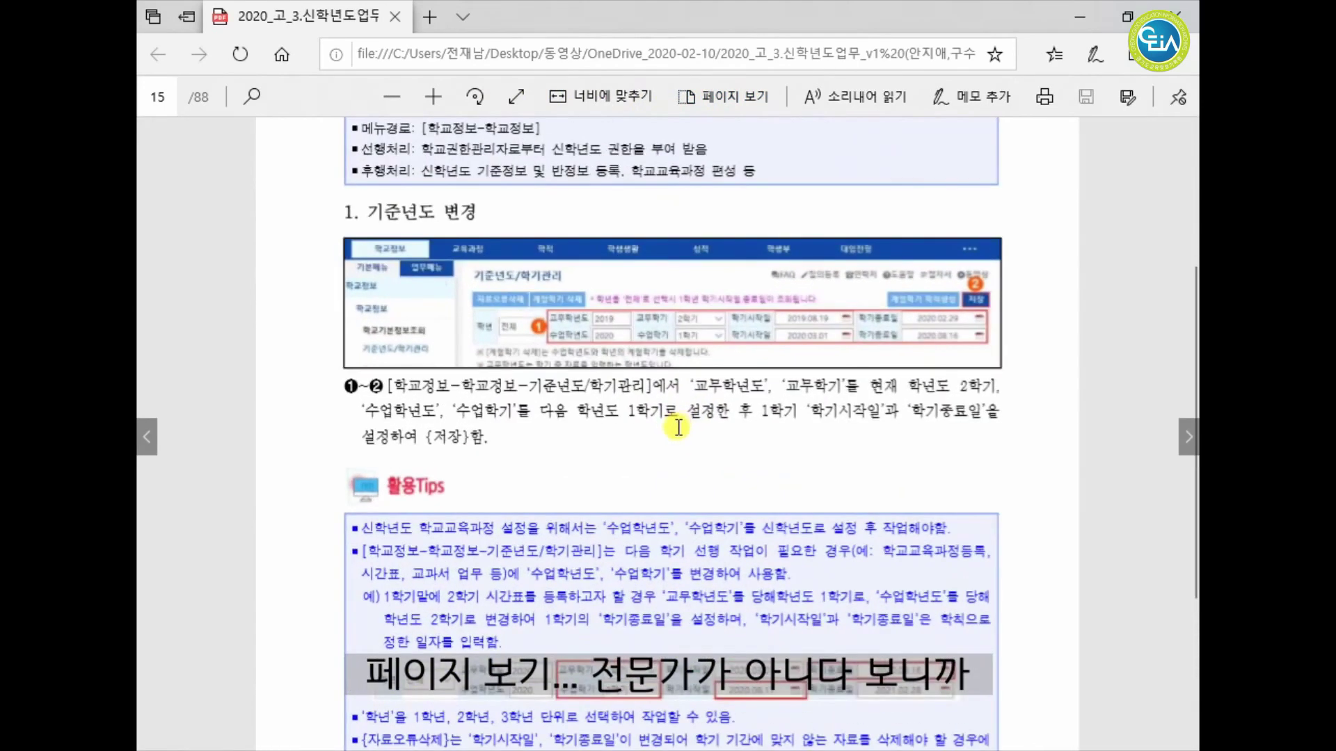
scroll(676, 427, "up", 1, "ctrl")
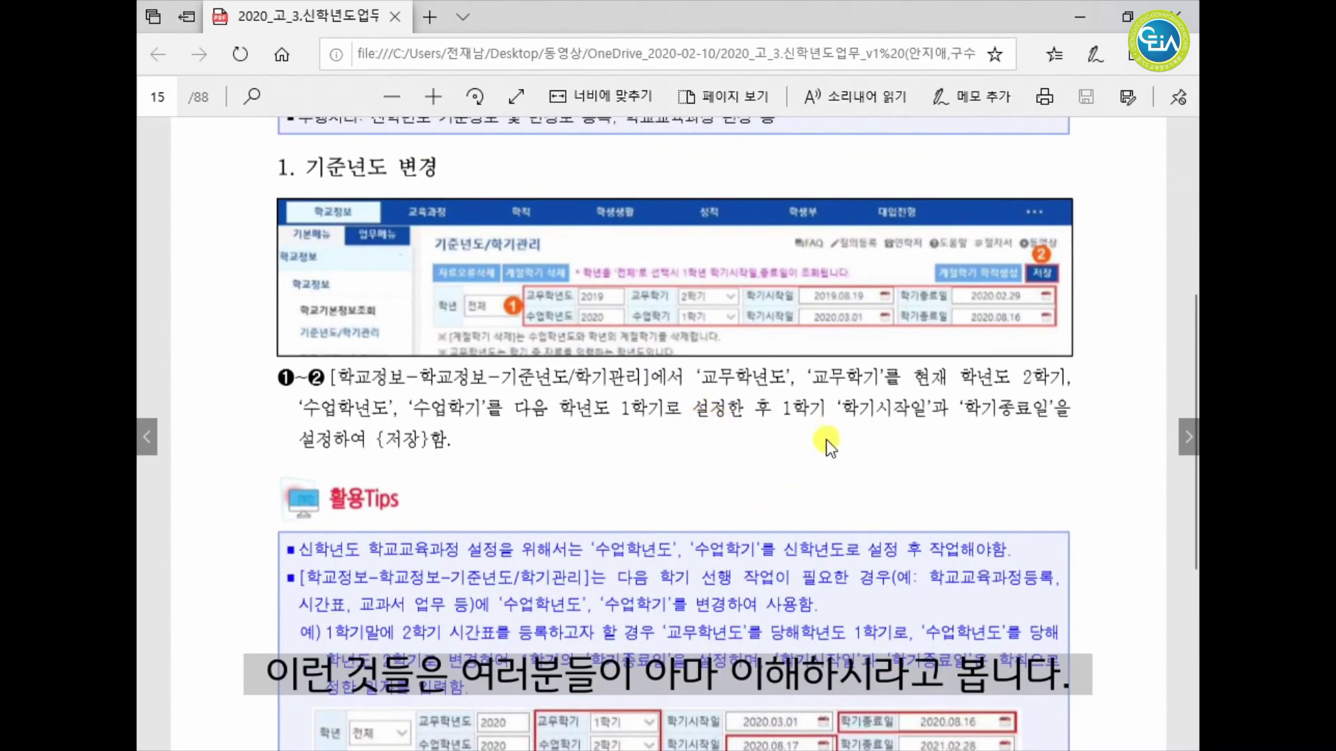
scroll(821, 445, "down", 5)
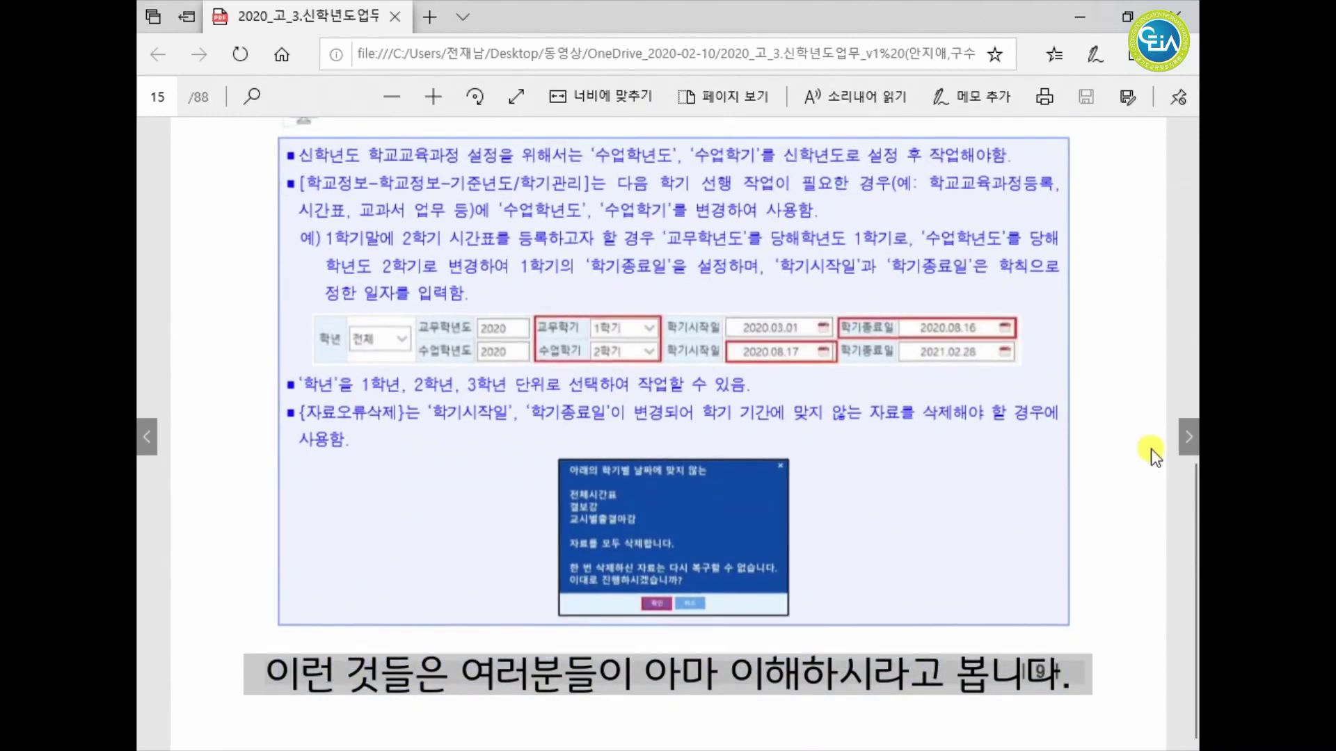
Step: Go to page 16 and enlarge the 기준 반정보 일괄복사 section with its 활용Tips for reading
left_click(1187, 435)
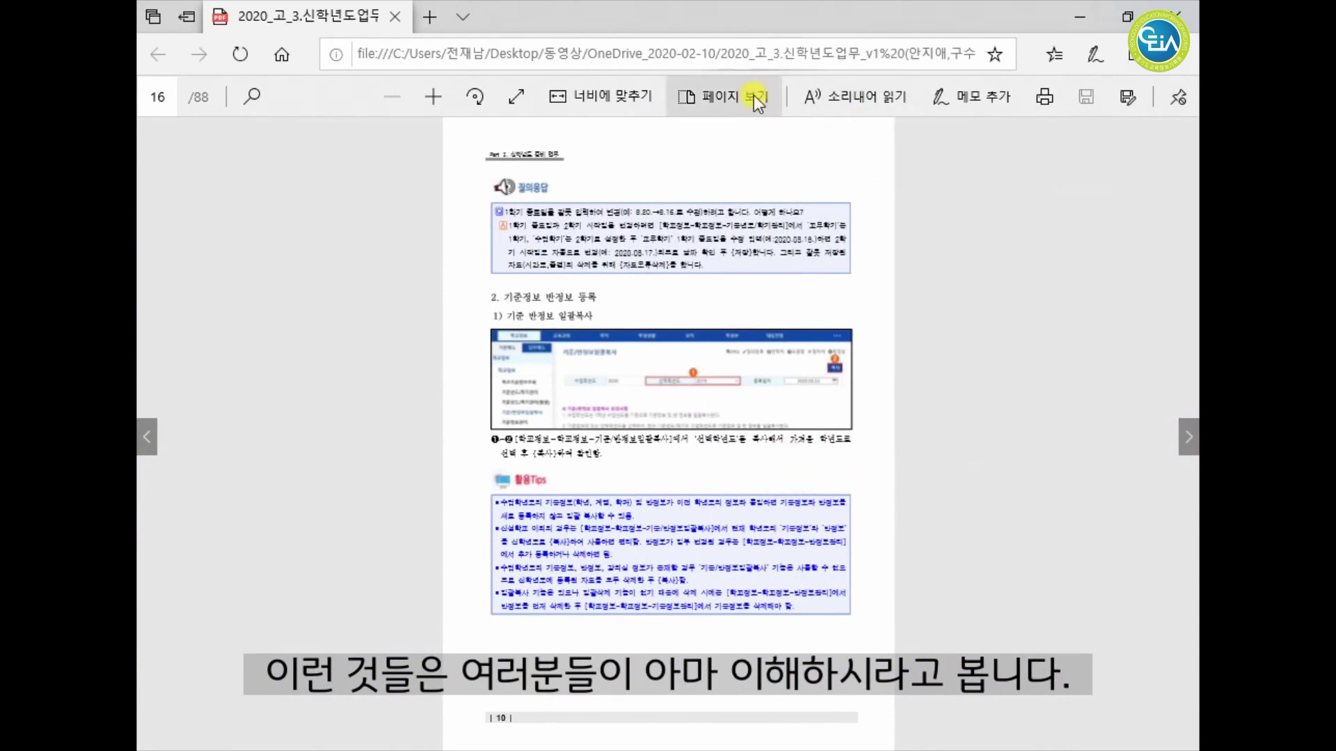
scroll(759, 470, "up", 5)
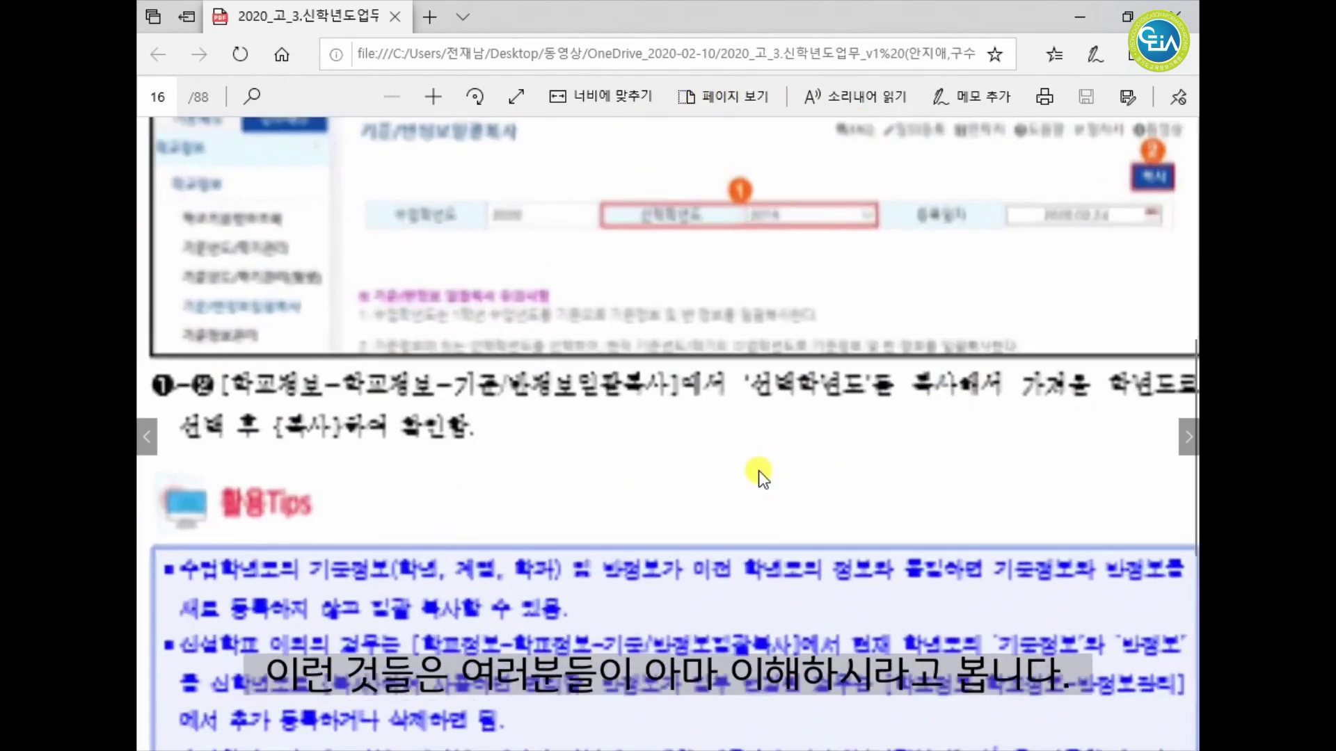
scroll(758, 470, "down", 3)
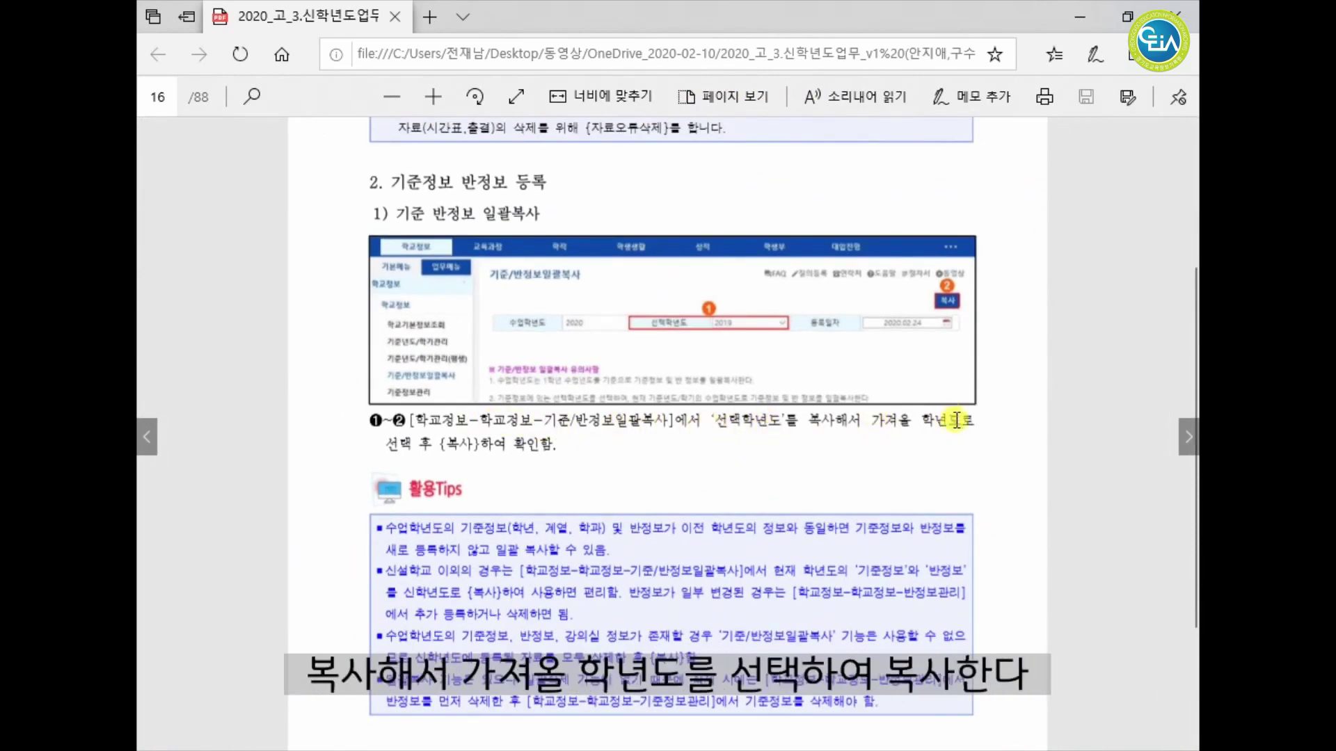
Step: Go to page 17 and enlarge the 활용Tips on 학과명 under 기준정보 관리
left_click(1183, 437)
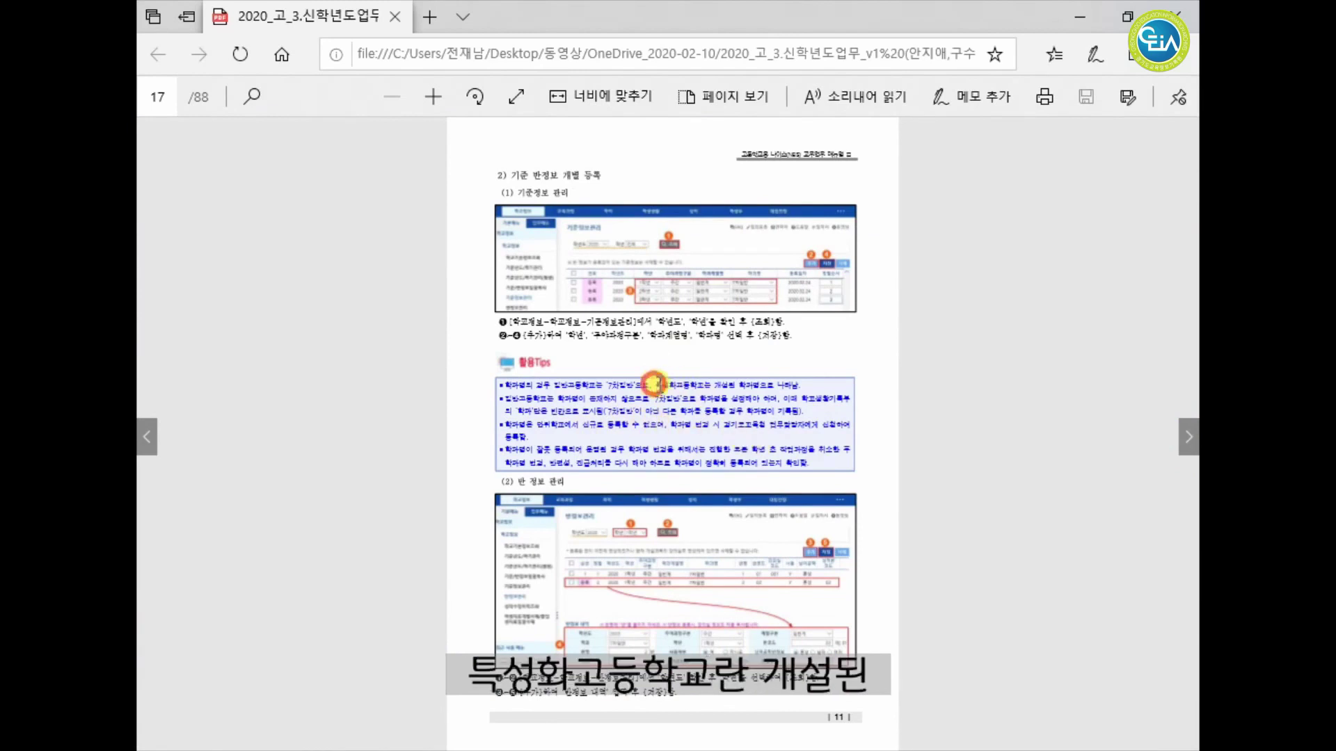
left_click_drag(653, 384, 784, 390)
left_click(944, 477)
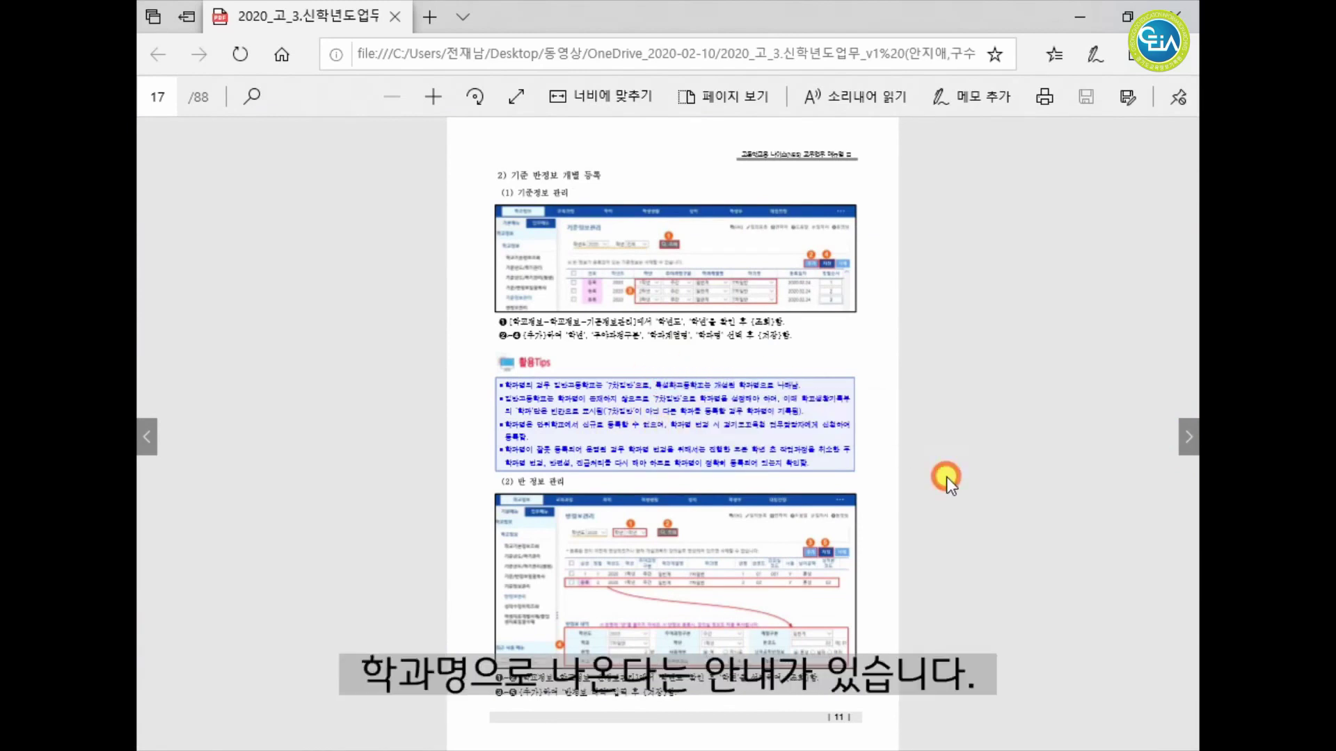
scroll(930, 480, "up", 2, "ctrl")
scroll(928, 478, "up", 2, "ctrl")
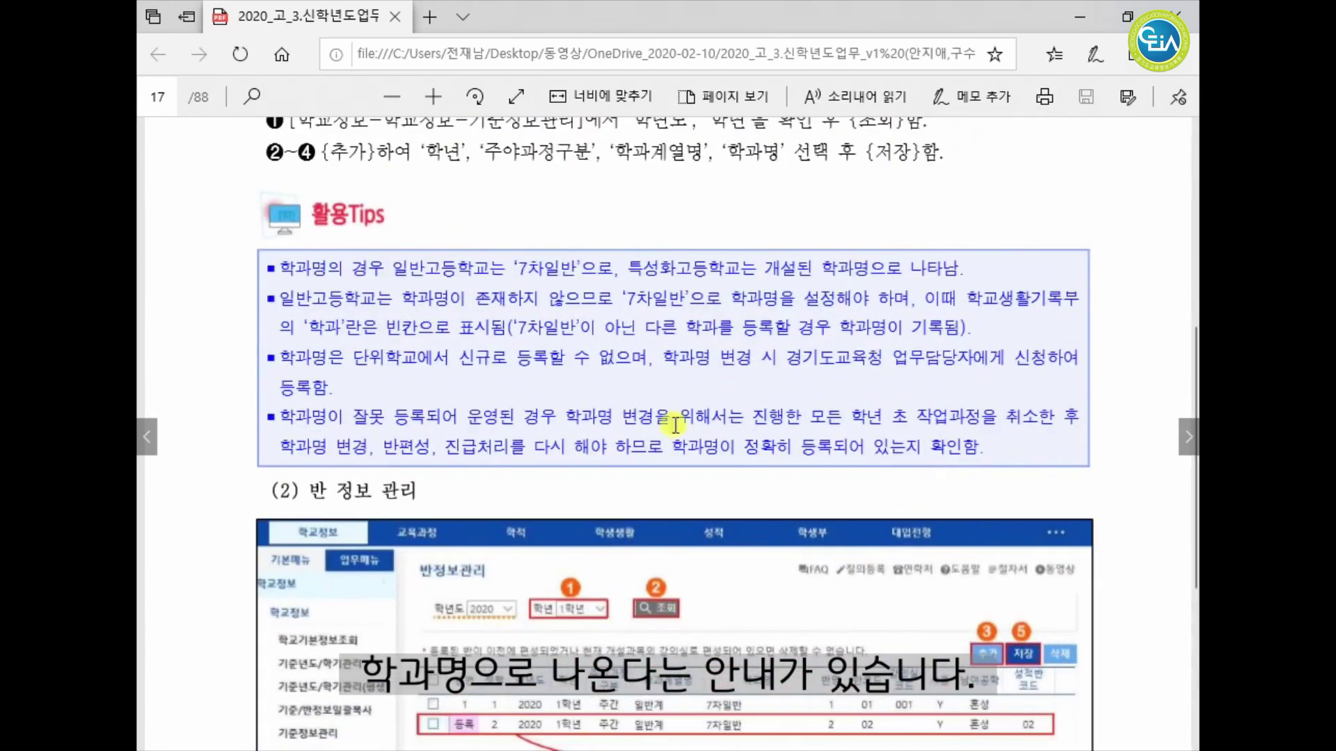
Step: Point out the 특성화고등학교 phrase and '7차일반' in the 학과명 tips by selecting the text, clearing each selection
left_click_drag(281, 268, 951, 268)
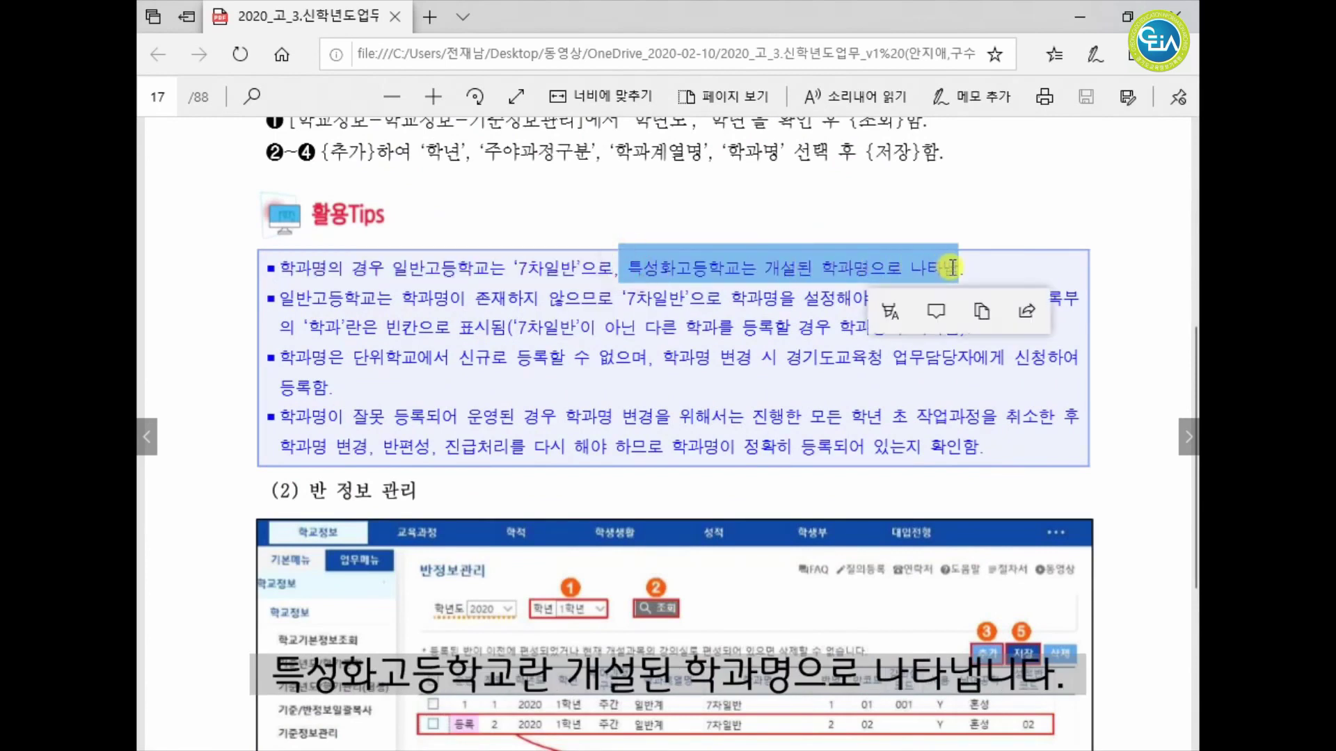
left_click(641, 332)
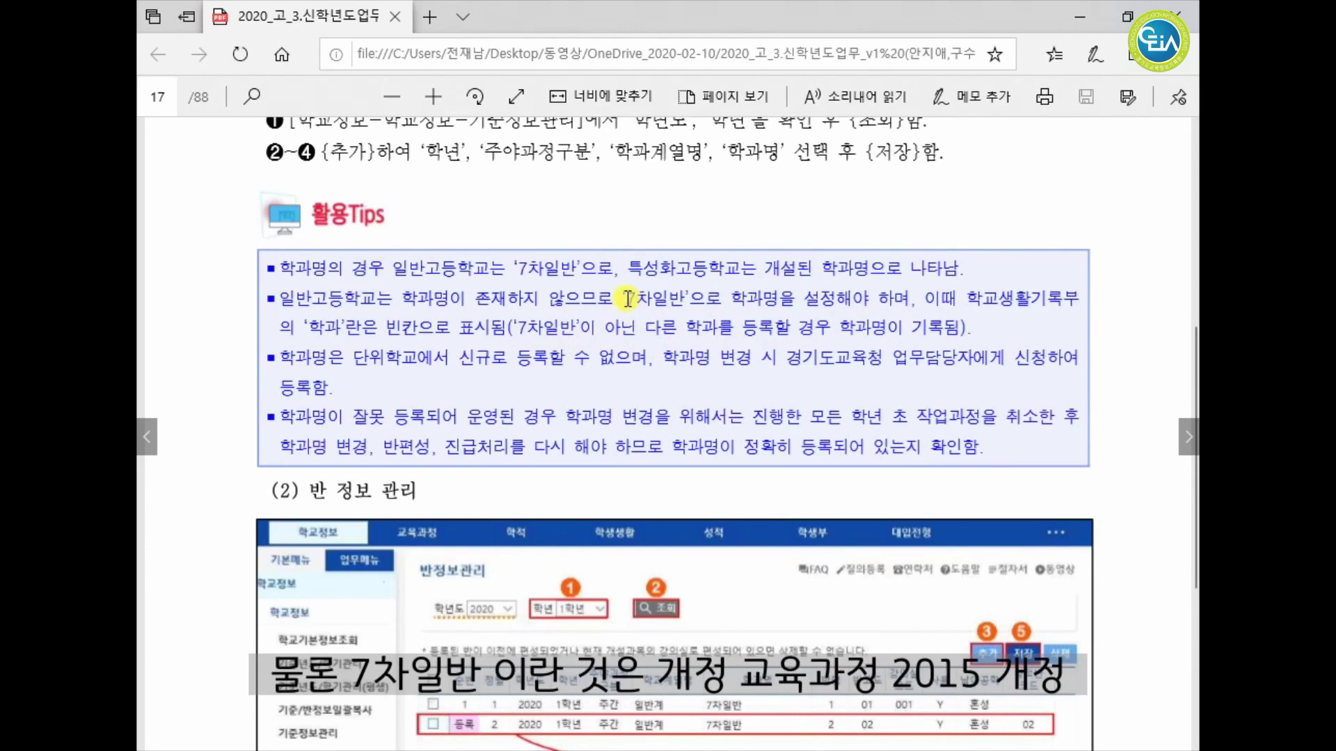
left_click_drag(627, 299, 679, 297)
left_click(691, 329)
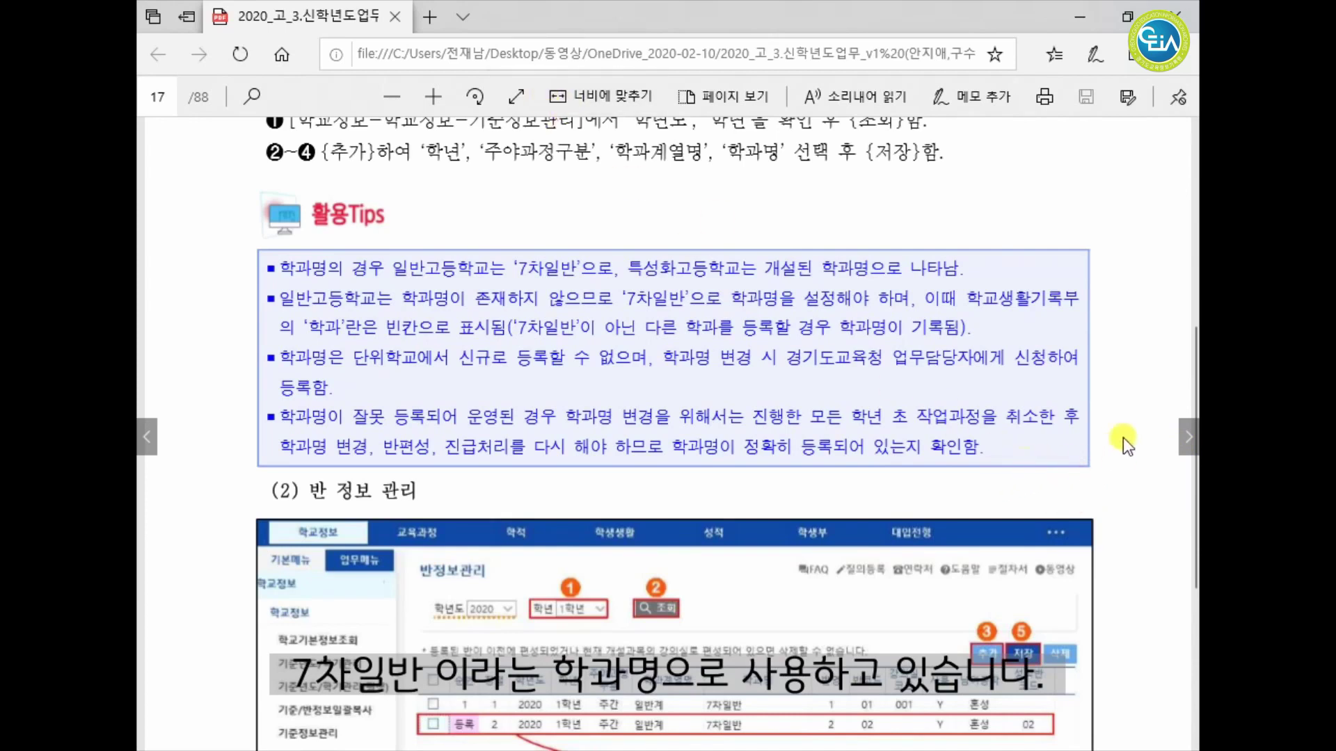
Step: Go to page 18 and examine its 활용Tips on 반코드, the two example tables and the 성적반코드 질의응답 at a readable size
left_click(600, 96)
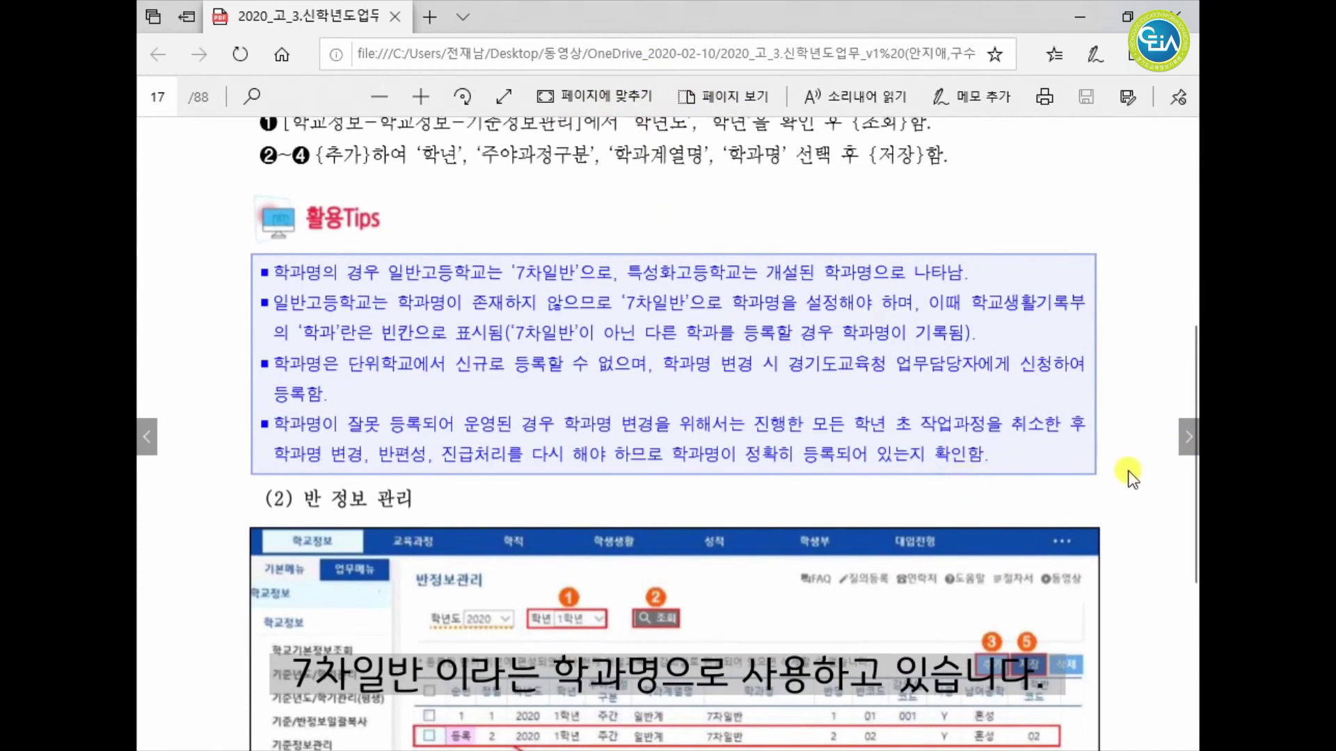
left_click(1189, 439)
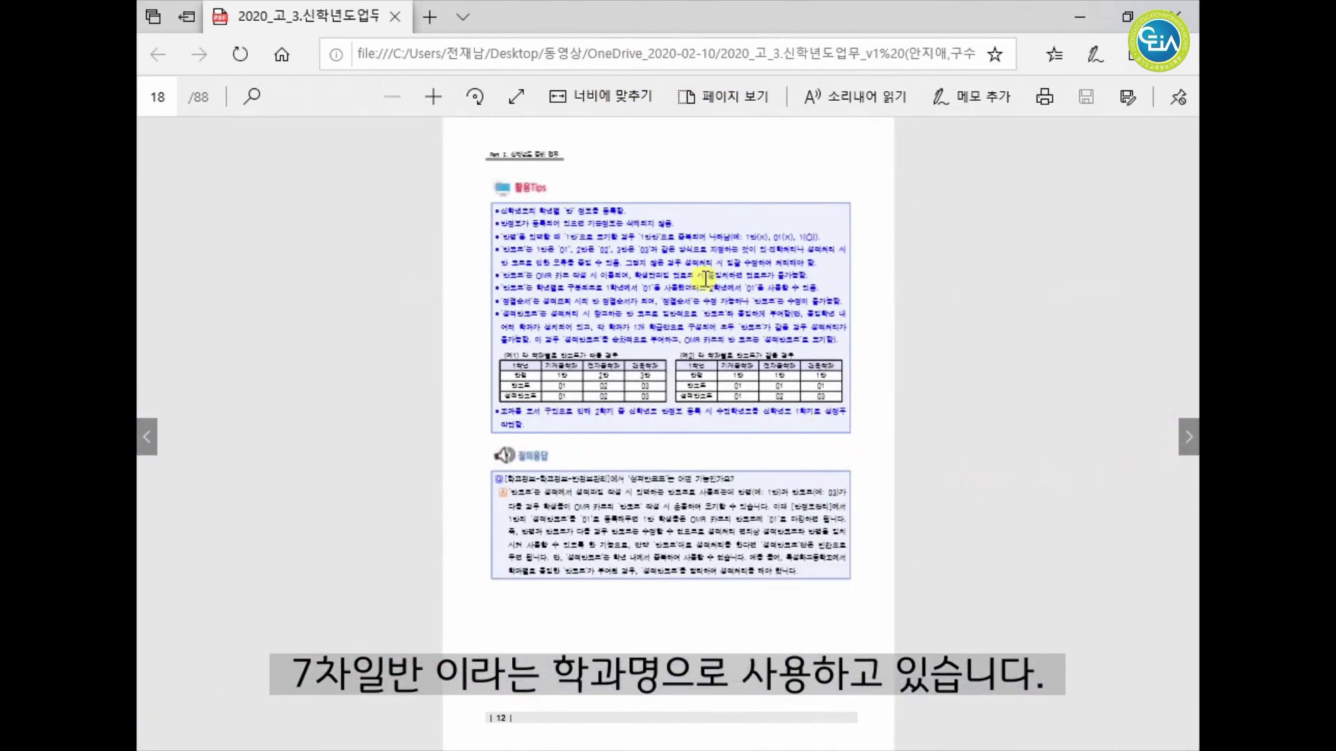
left_click(583, 98)
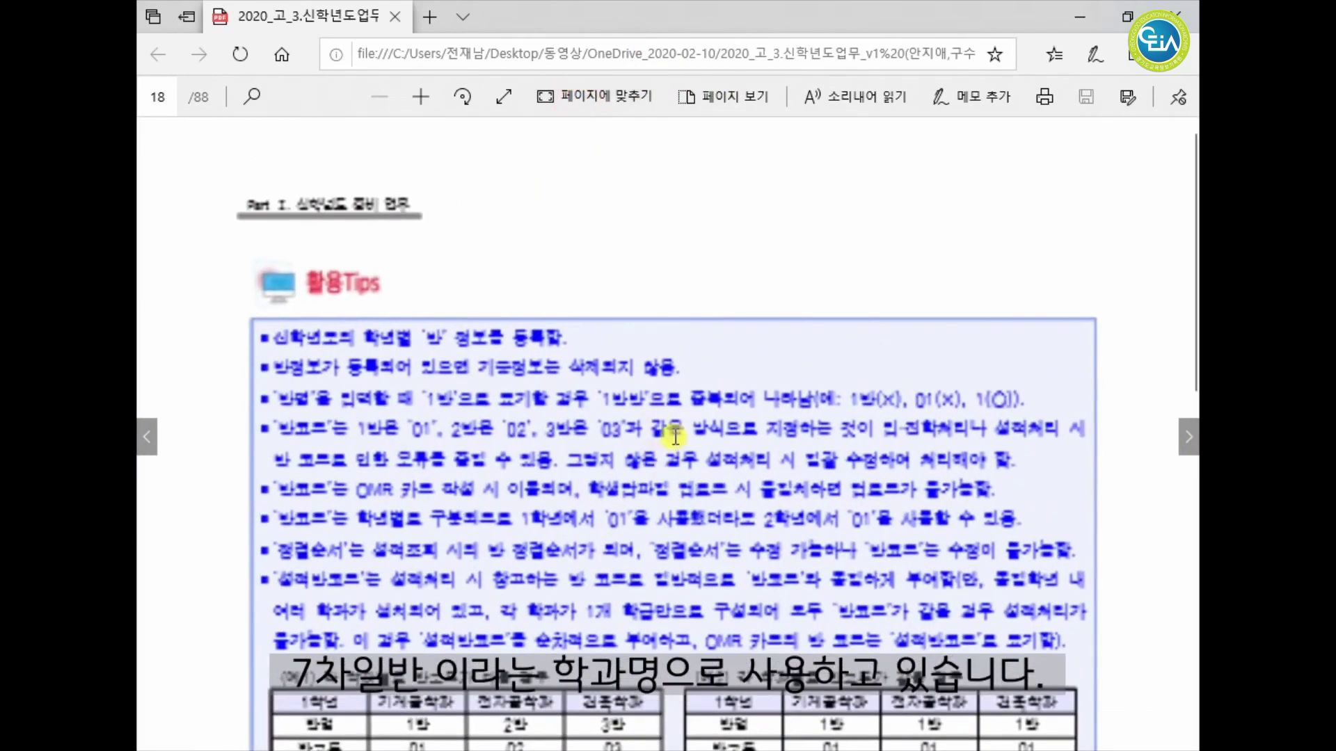
scroll(677, 435, "down", 3)
scroll(678, 433, "up", 1)
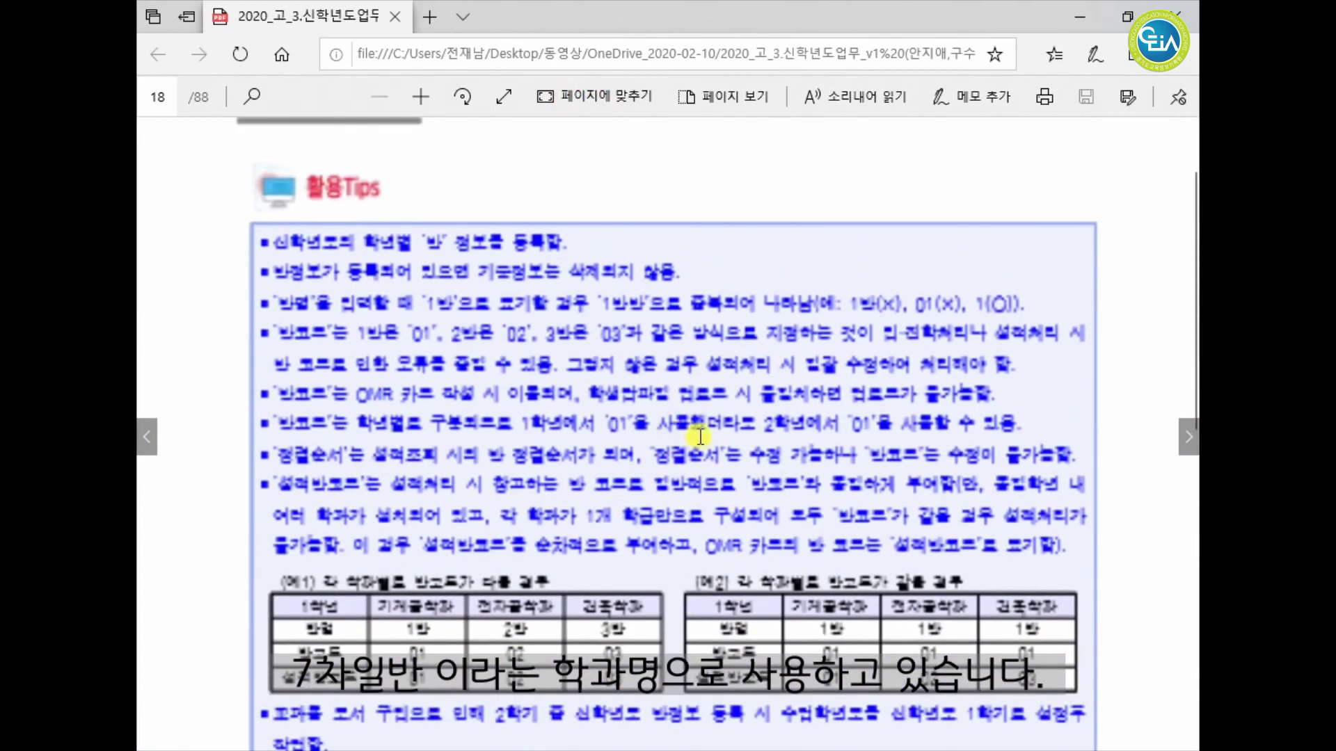
scroll(738, 436, "down", 3)
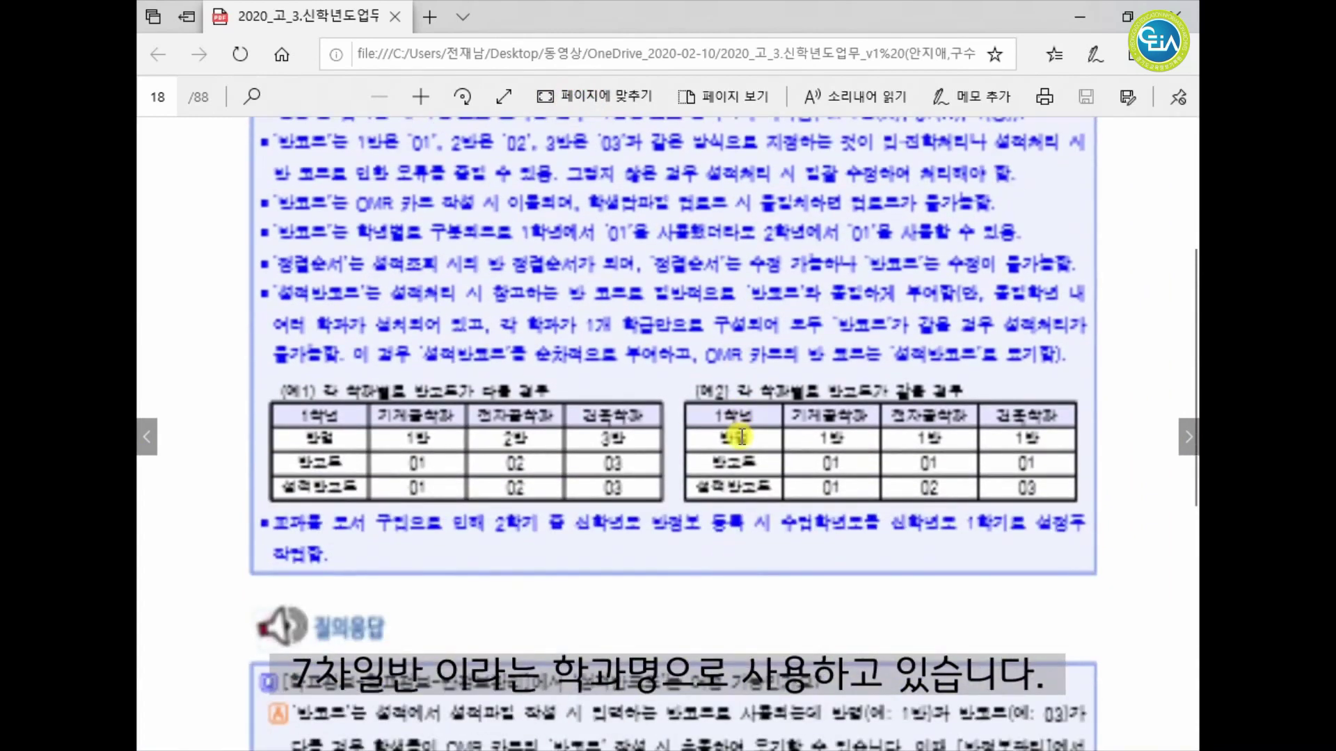
scroll(738, 436, "up", 3)
left_click(599, 98)
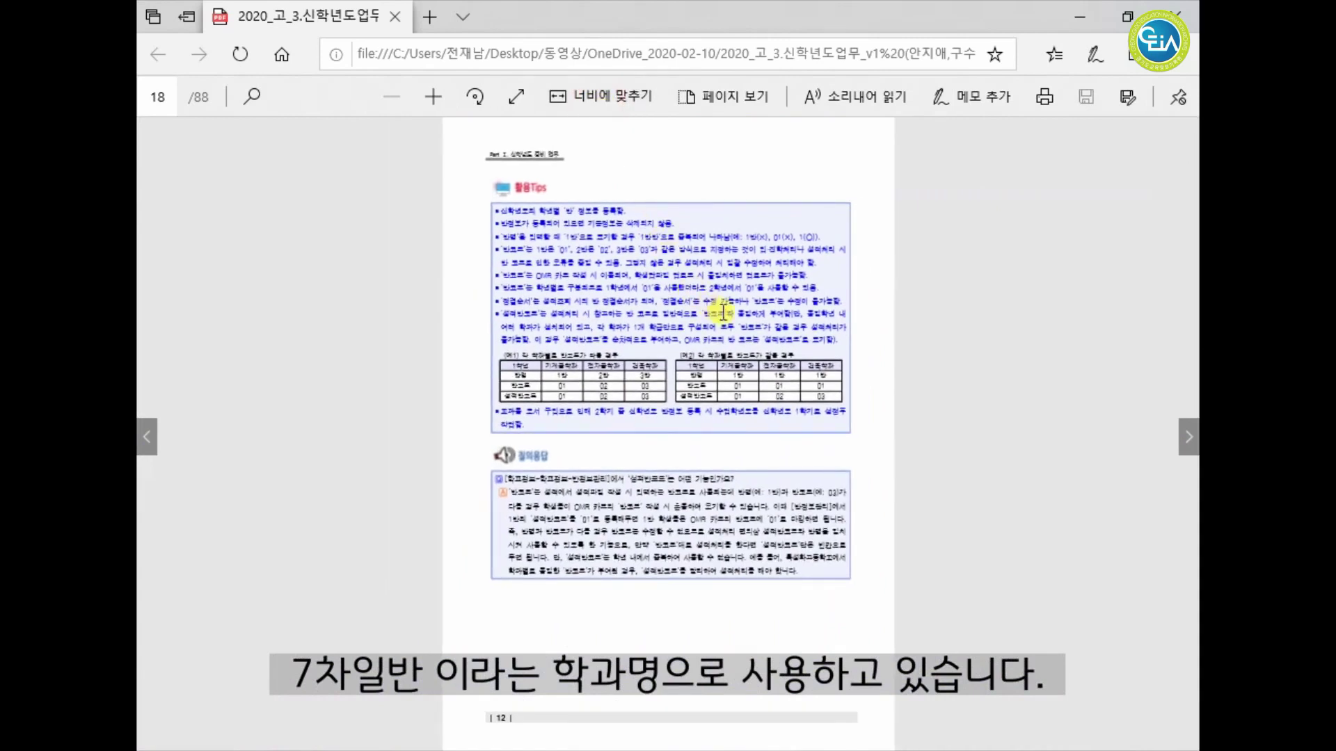
scroll(736, 394, "up", 2)
scroll(736, 394, "up", 1)
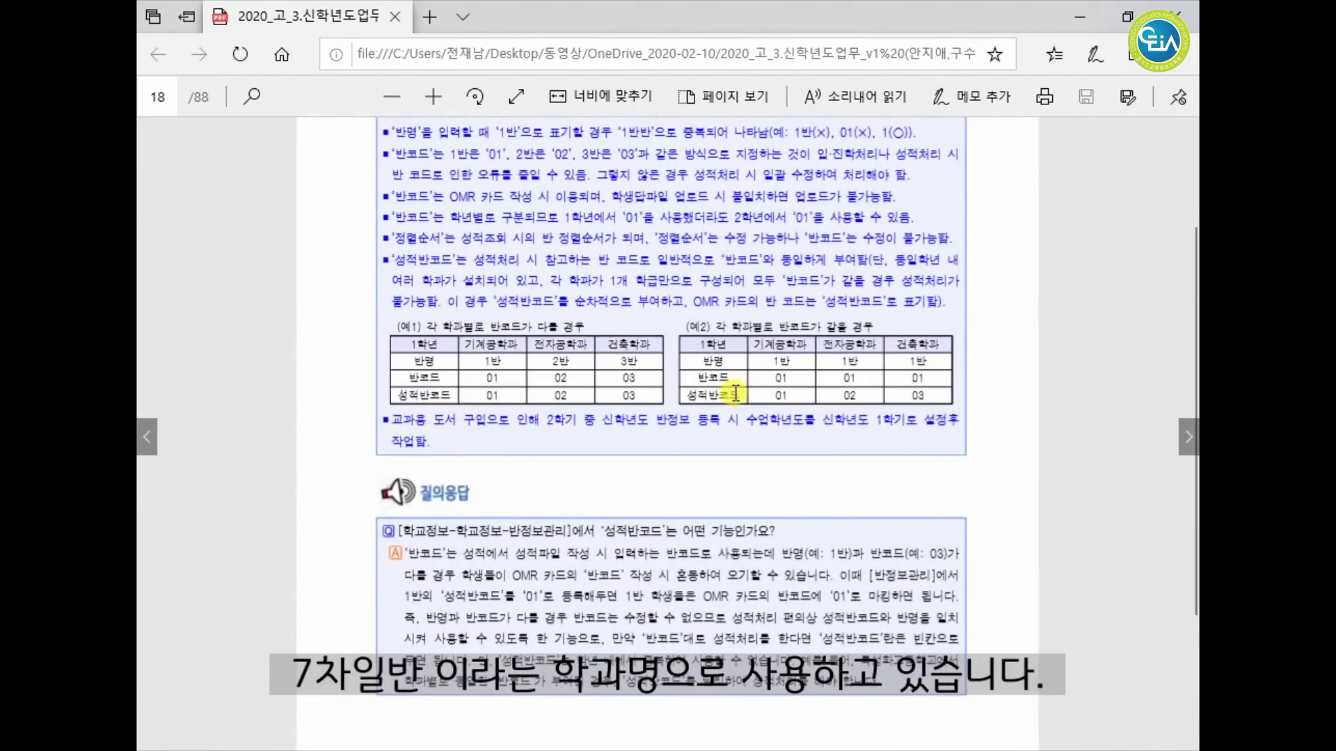